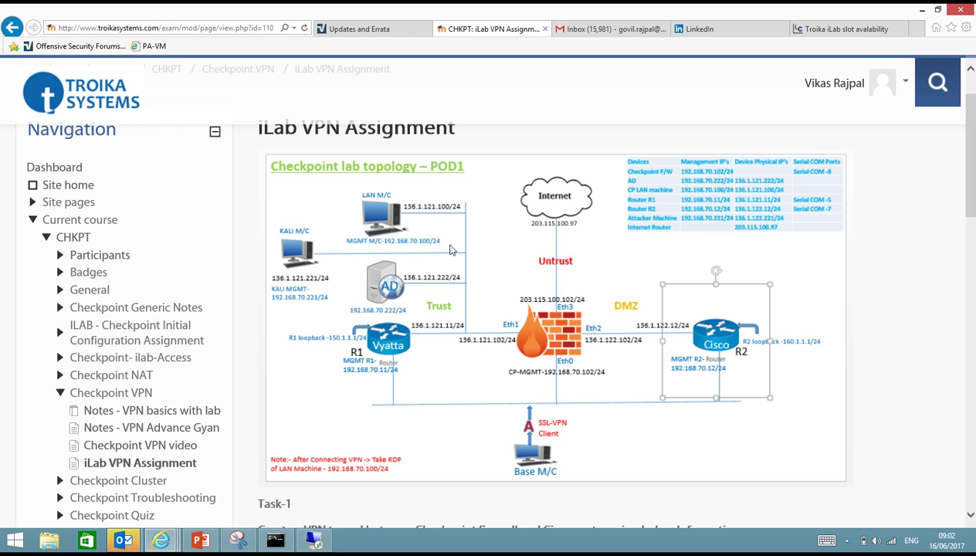
Read Task-1: Phase 1 3DES/MD5/group2, Phase 2 AES/SHA1, 150.1.1.0/24 to 160.1.1.0/24.
{"action": "scroll", "coordinate": [488, 306], "scroll_direction": "down", "scroll_amount": 3}
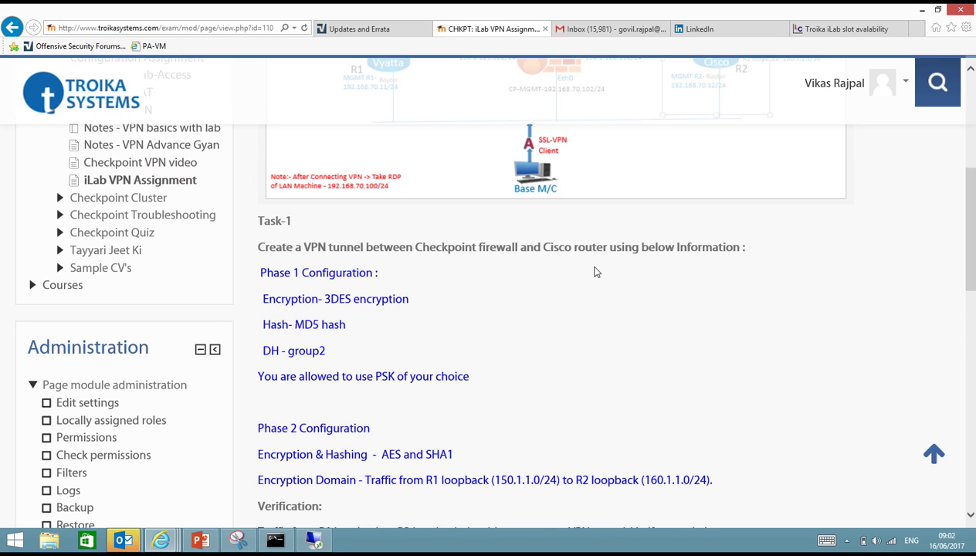
{"action": "scroll", "coordinate": [594, 272], "scroll_direction": "up", "scroll_amount": 1}
{"action": "scroll", "coordinate": [594, 266], "scroll_direction": "up", "scroll_amount": 2}
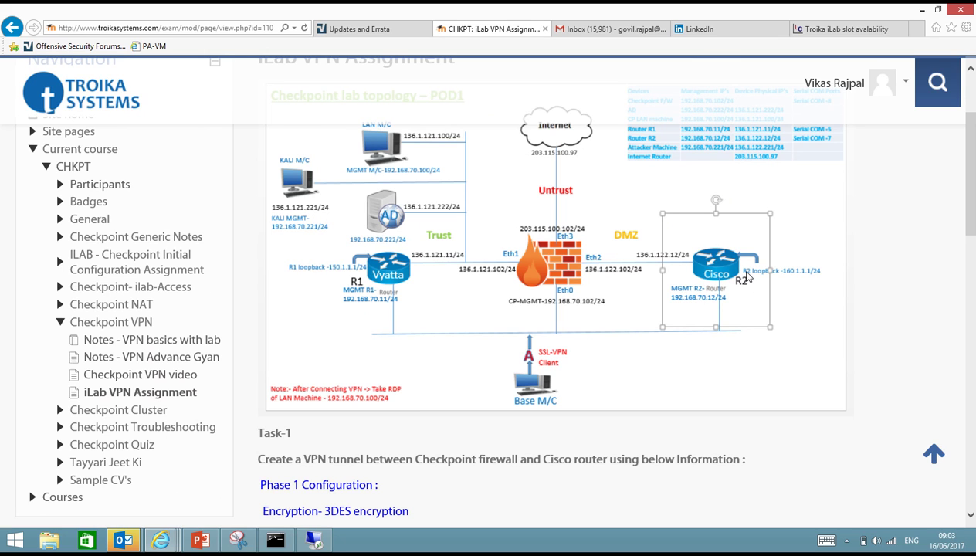
{"action": "scroll", "coordinate": [494, 301], "scroll_direction": "down", "scroll_amount": 3}
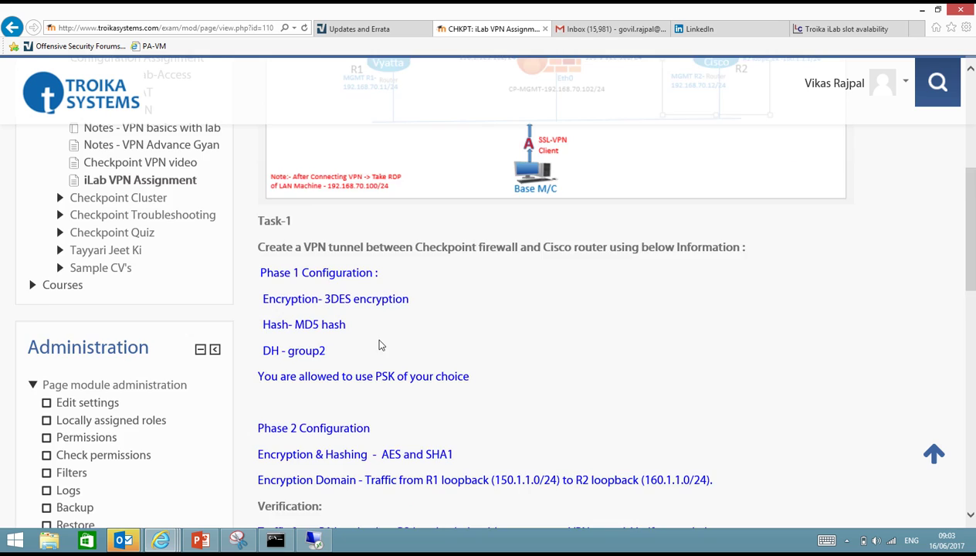
{"action": "scroll", "coordinate": [379, 345], "scroll_direction": "down", "scroll_amount": 3}
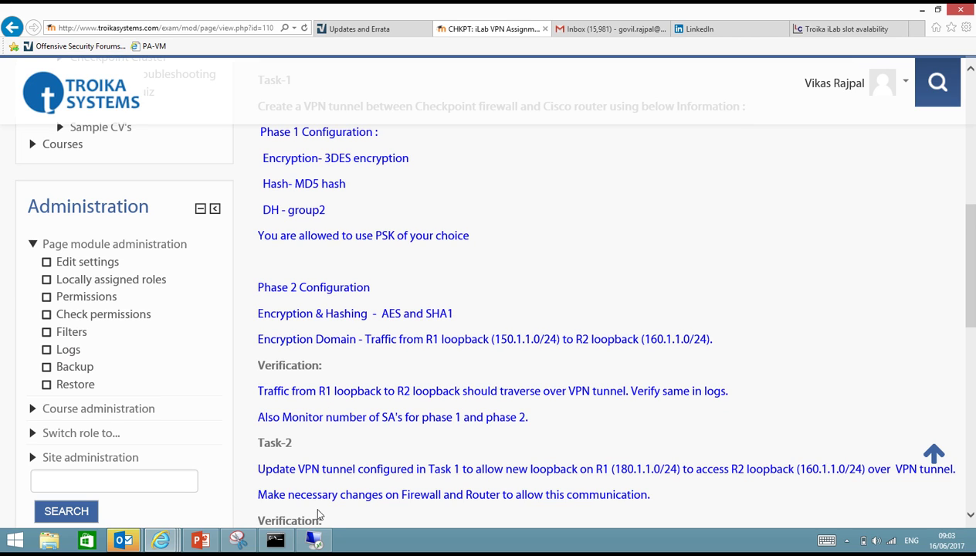
Turn on the IPSec VPN blade in CP-POD's properties and save them.
{"action": "left_click", "coordinate": [313, 540]}
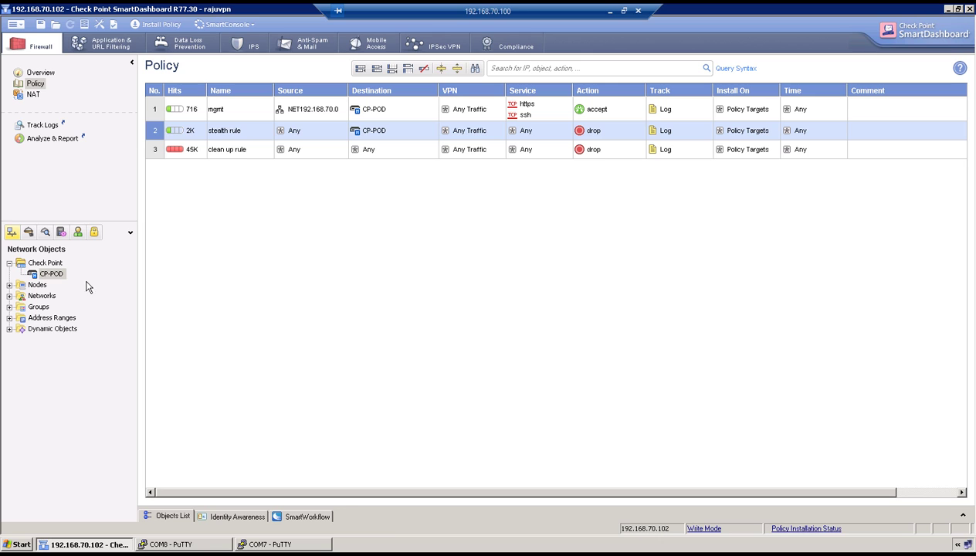
{"action": "double_click", "coordinate": [49, 274]}
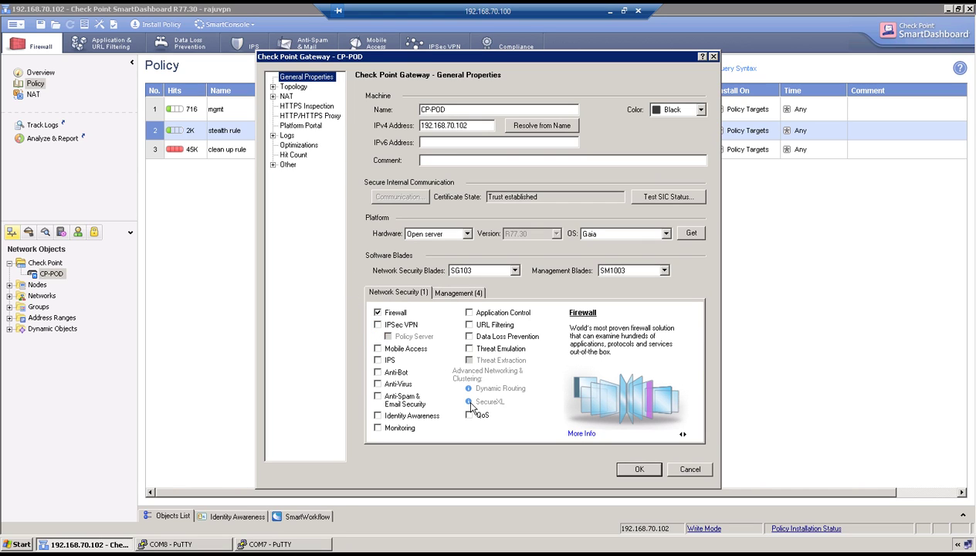
{"action": "left_click", "coordinate": [377, 324]}
{"action": "left_click", "coordinate": [638, 468]}
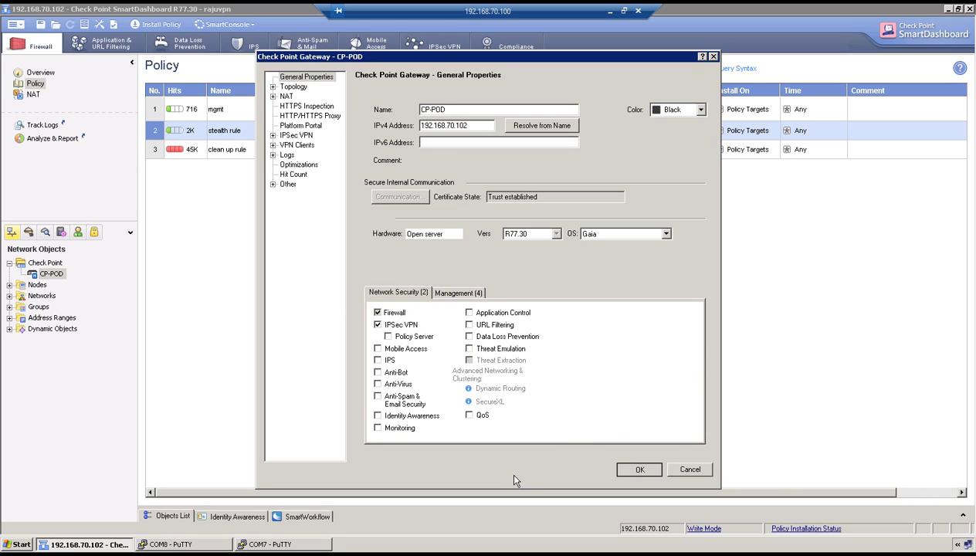
{"action": "key", "text": "Return"}
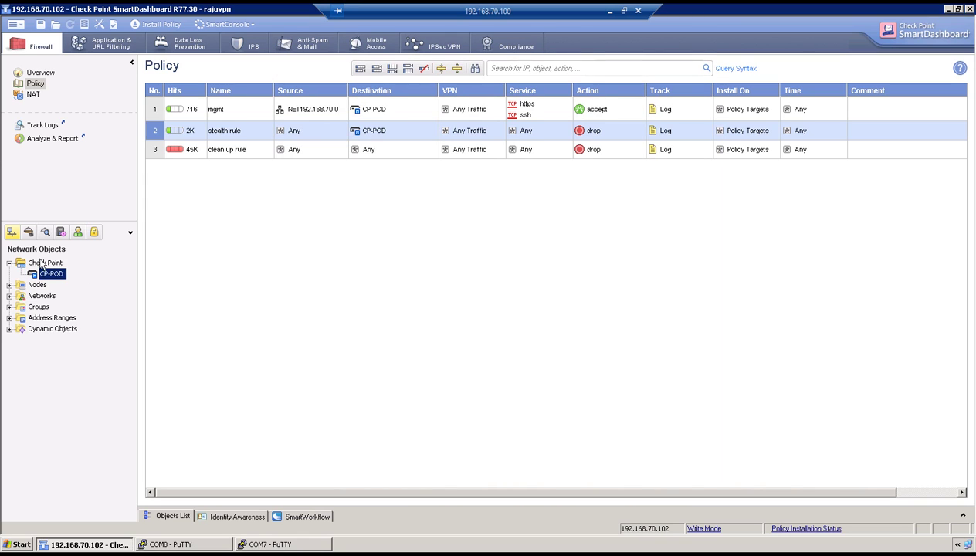
Create an externally managed VPN gateway named R2 with IPv4 address 136.1.122.12.
{"action": "left_click", "coordinate": [42, 263]}
{"action": "right_click", "coordinate": [42, 264]}
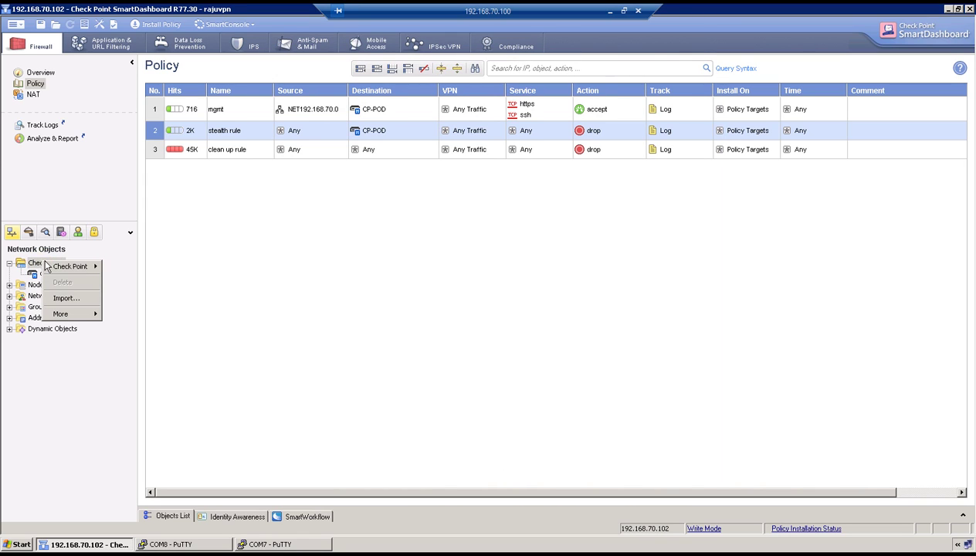
{"action": "mouse_move", "coordinate": [85, 267]}
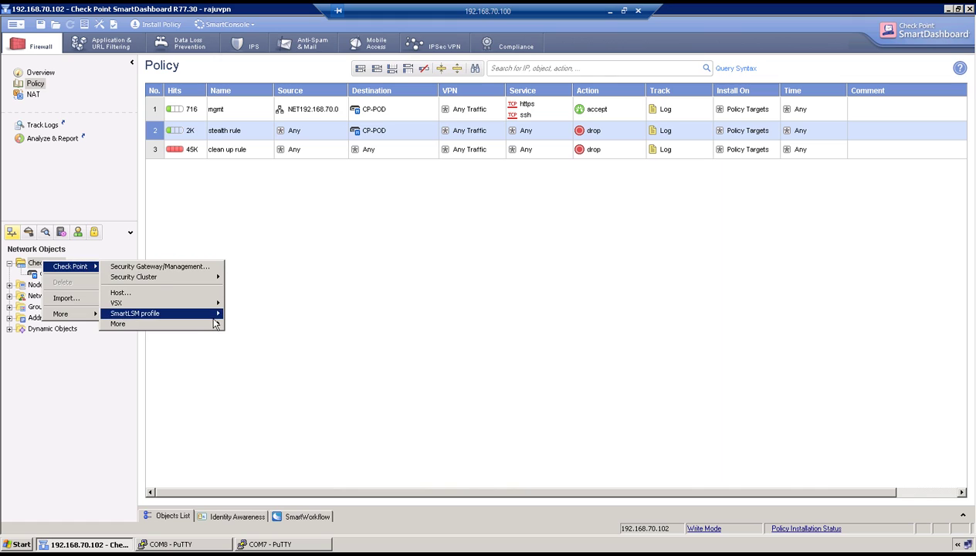
{"action": "mouse_move", "coordinate": [215, 325]}
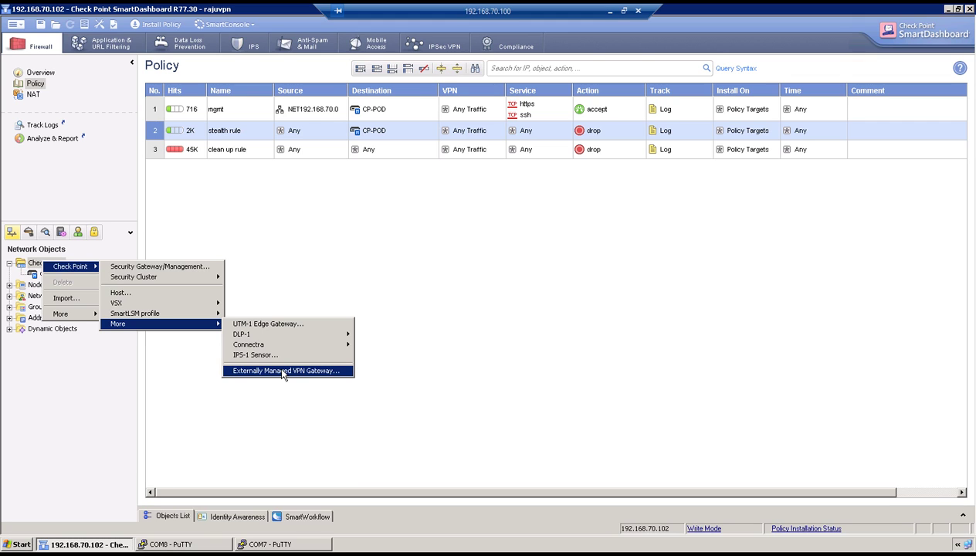
{"action": "left_click", "coordinate": [283, 372]}
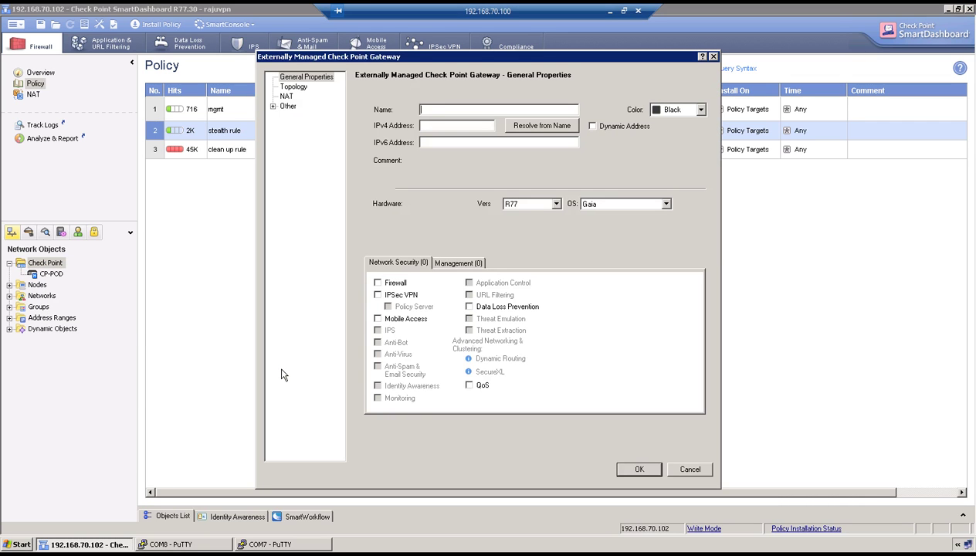
{"action": "type", "text": "R2"}
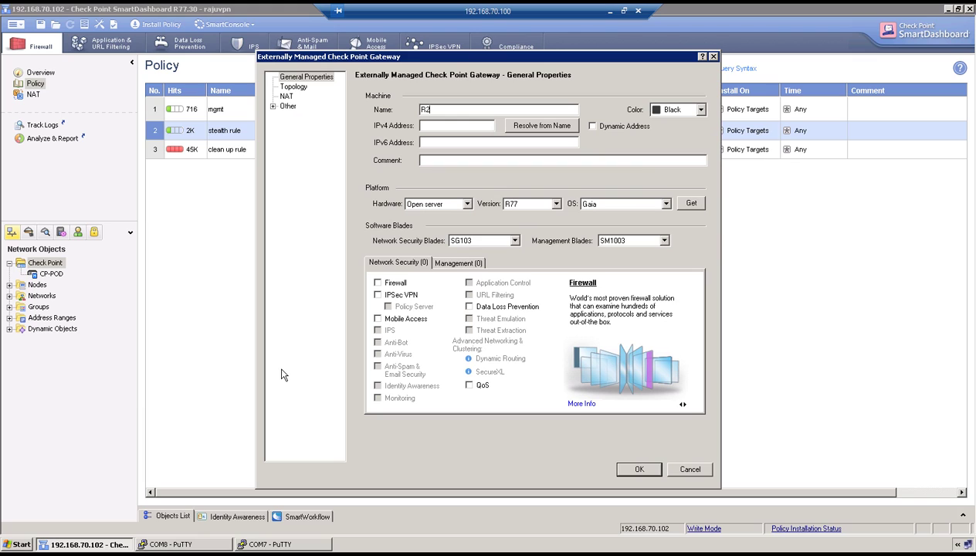
{"action": "left_click", "coordinate": [436, 125]}
{"action": "type", "text": "136.1.122.12"}
Run show int on R2's console to confirm GigabitEthernet0/1 is 136.1.122.12.
{"action": "left_click", "coordinate": [271, 544]}
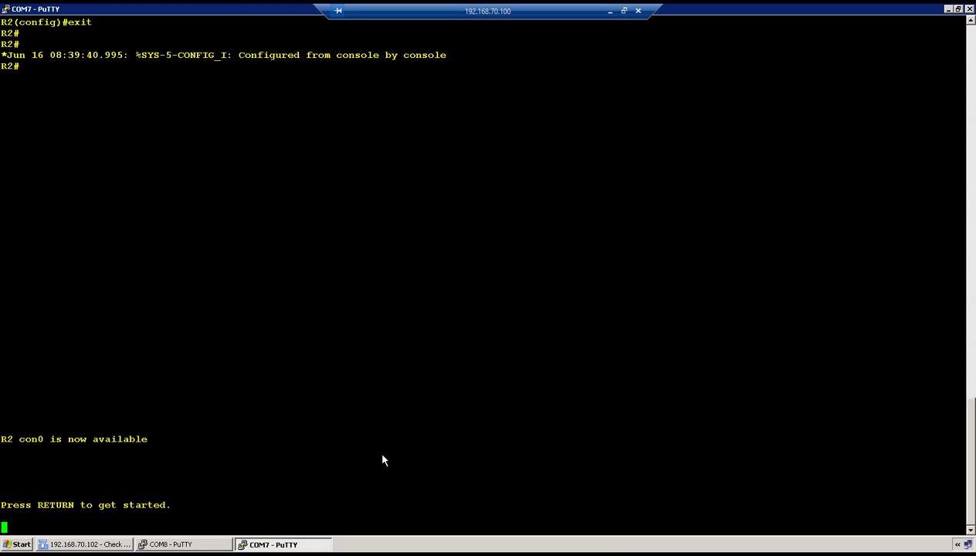
{"action": "key", "text": "Return"}
{"action": "key", "text": "Return"}
{"action": "key", "text": "Return"}
{"action": "key", "text": "Return"}
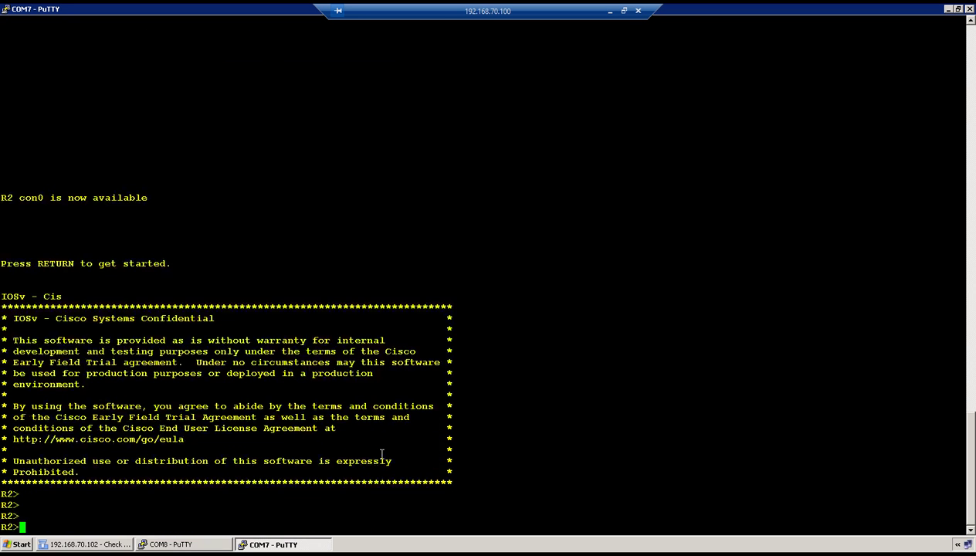
{"action": "type", "text": "show int"}
{"action": "key", "text": "Return"}
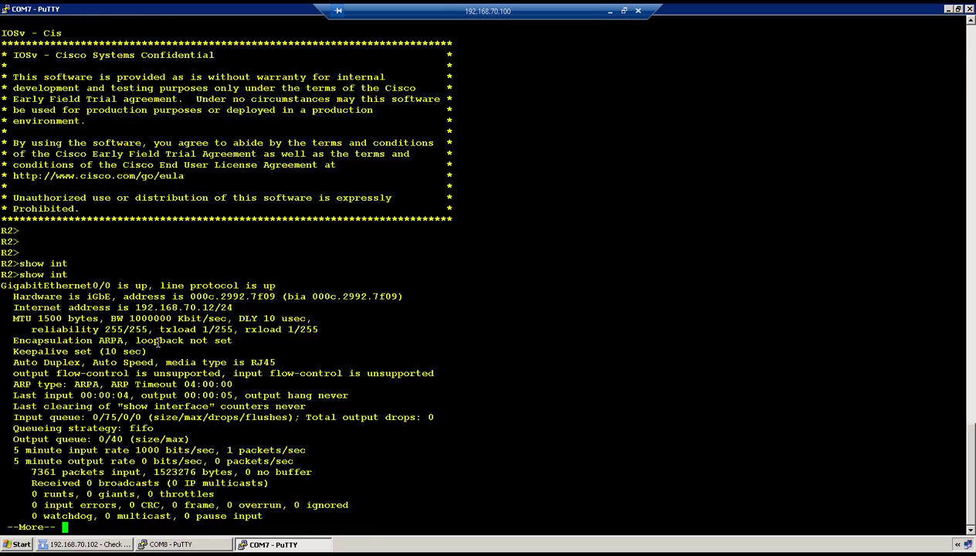
{"action": "key", "text": "space"}
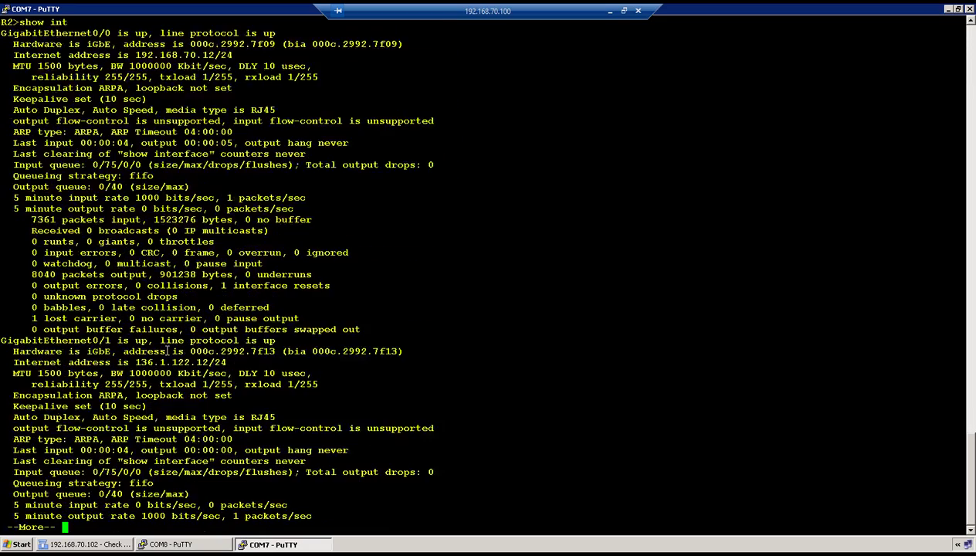
{"action": "left_click_drag", "start_coordinate": [136, 362], "coordinate": [203, 362]}
{"action": "left_click", "coordinate": [107, 544]}
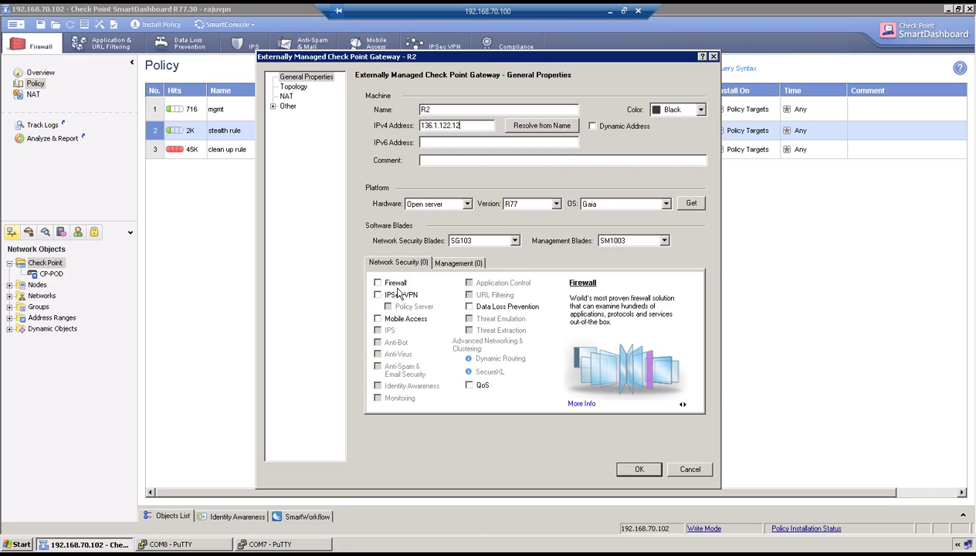
Enable Firewall and IPSec VPN on R2 and save, accepting the duplicate-IP and topology warnings.
{"action": "left_click", "coordinate": [378, 284]}
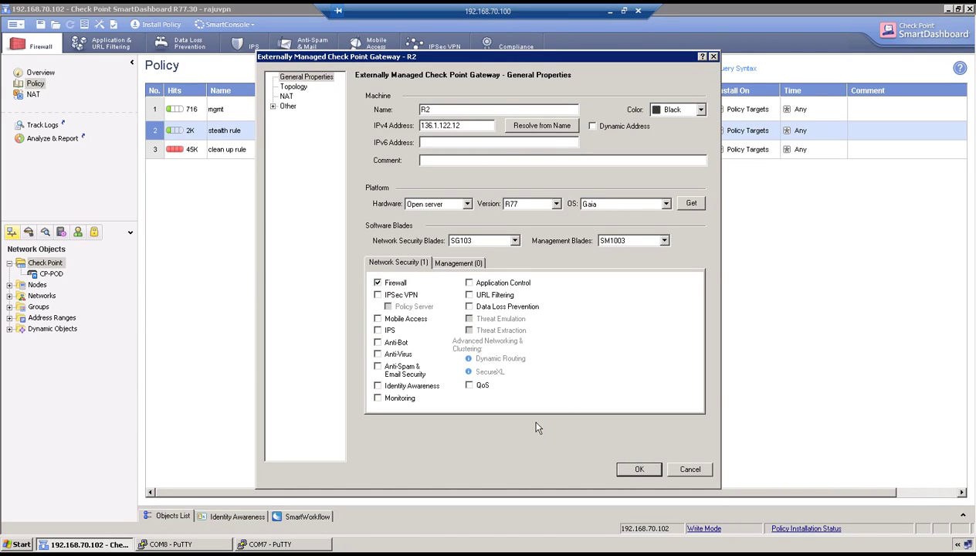
{"action": "left_click", "coordinate": [638, 470]}
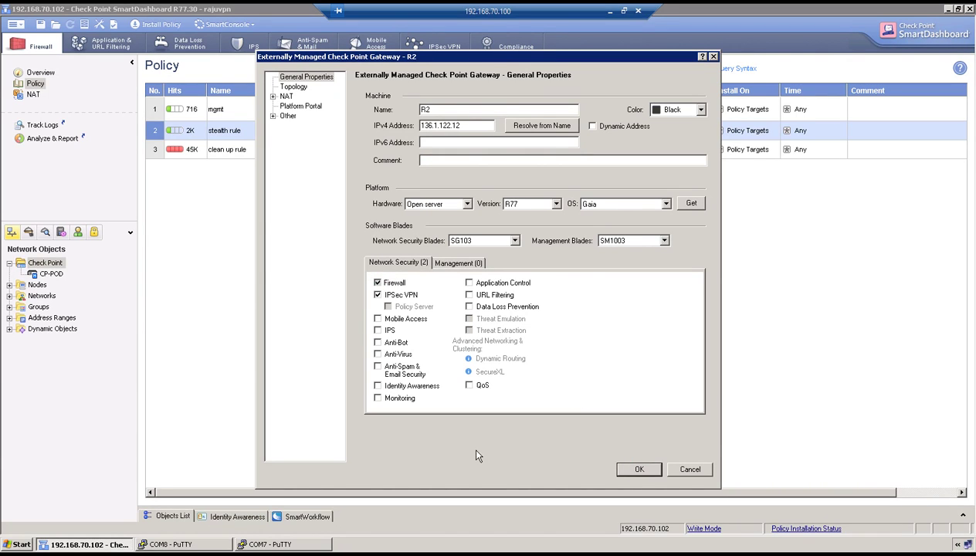
{"action": "left_click", "coordinate": [452, 292]}
{"action": "left_click", "coordinate": [436, 280]}
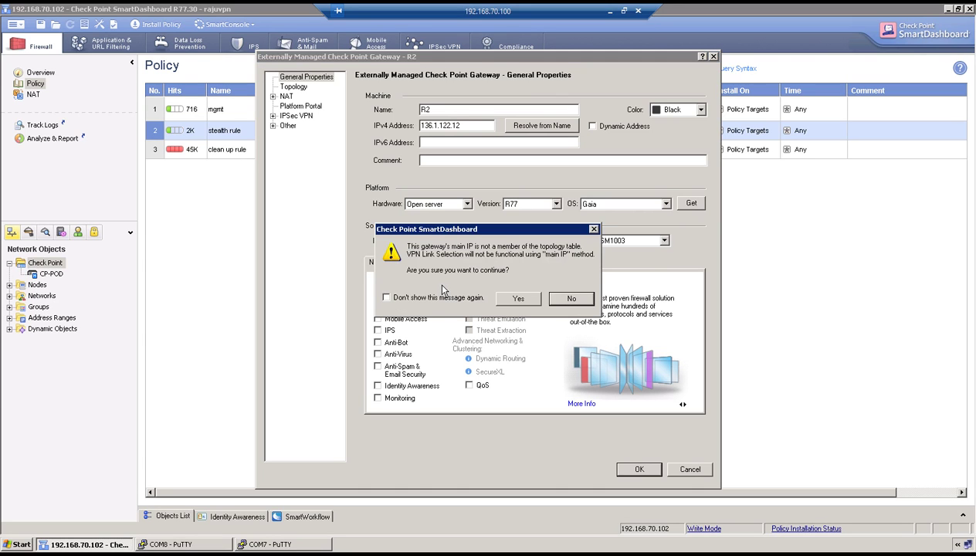
{"action": "left_click", "coordinate": [514, 299]}
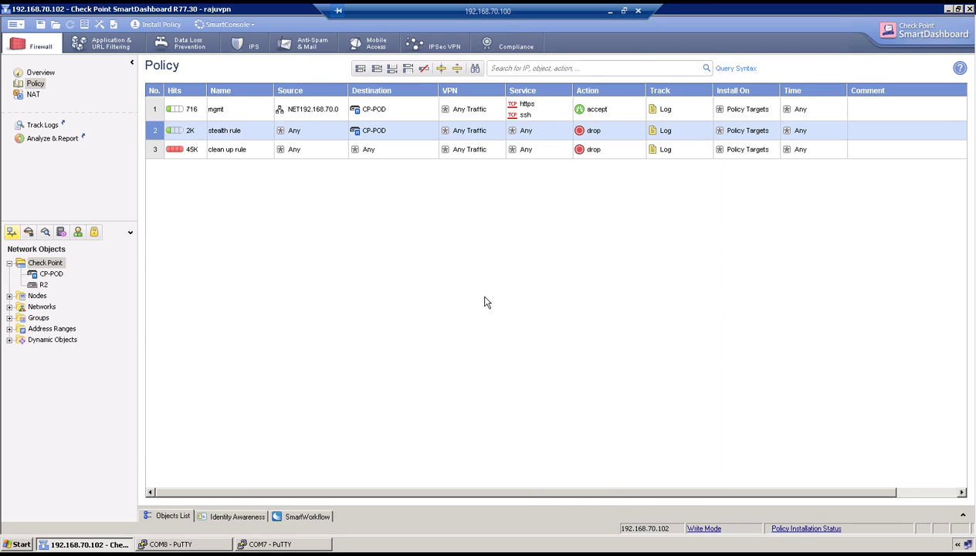
Start a new Star site-to-site community from the VPN Communities tree.
{"action": "left_click", "coordinate": [92, 232]}
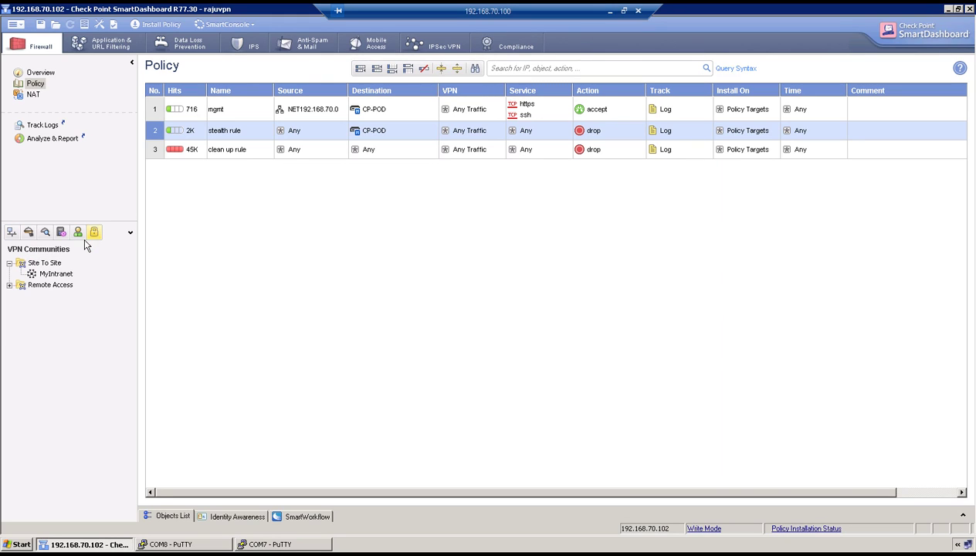
{"action": "right_click", "coordinate": [50, 266]}
{"action": "mouse_move", "coordinate": [93, 274]}
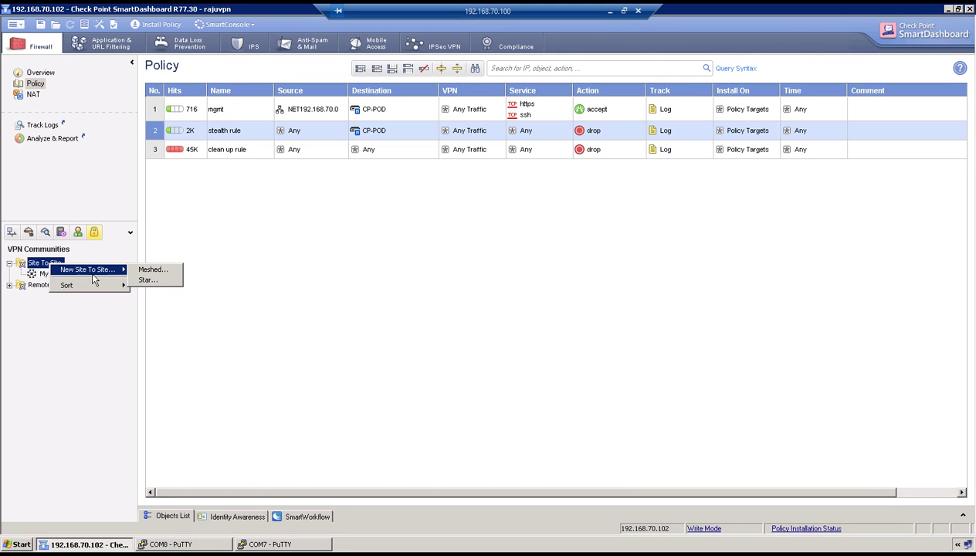
{"action": "left_click", "coordinate": [164, 279]}
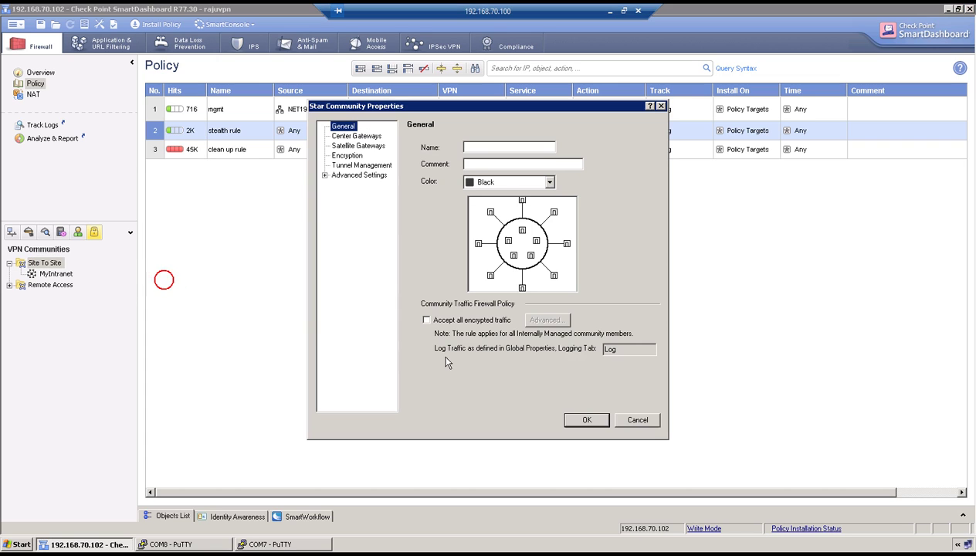
Name the community CP-R2 and add CP-POD as its center gateway.
{"action": "left_click", "coordinate": [477, 147]}
{"action": "type", "text": "CP"}
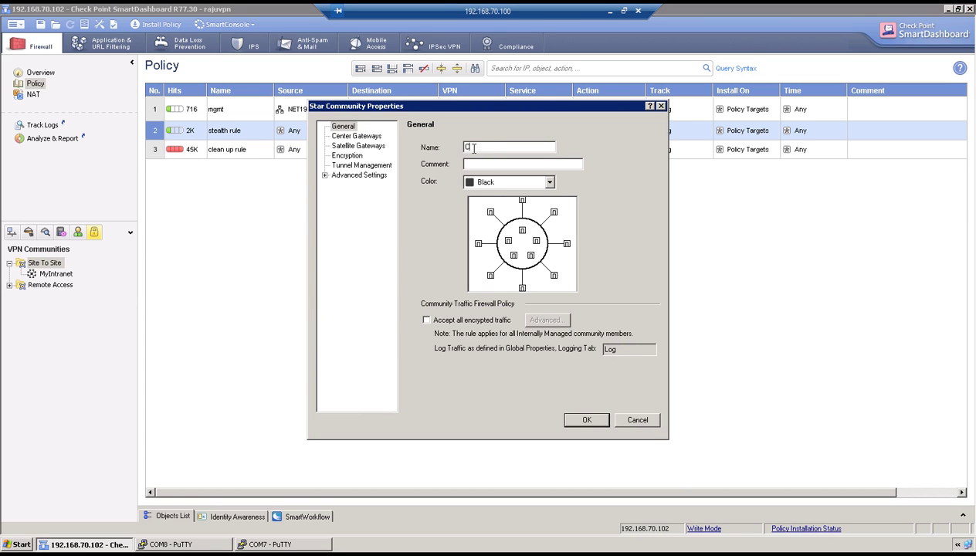
{"action": "type", "text": "R2"}
{"action": "left_click", "coordinate": [355, 136]}
{"action": "left_click", "coordinate": [441, 318]}
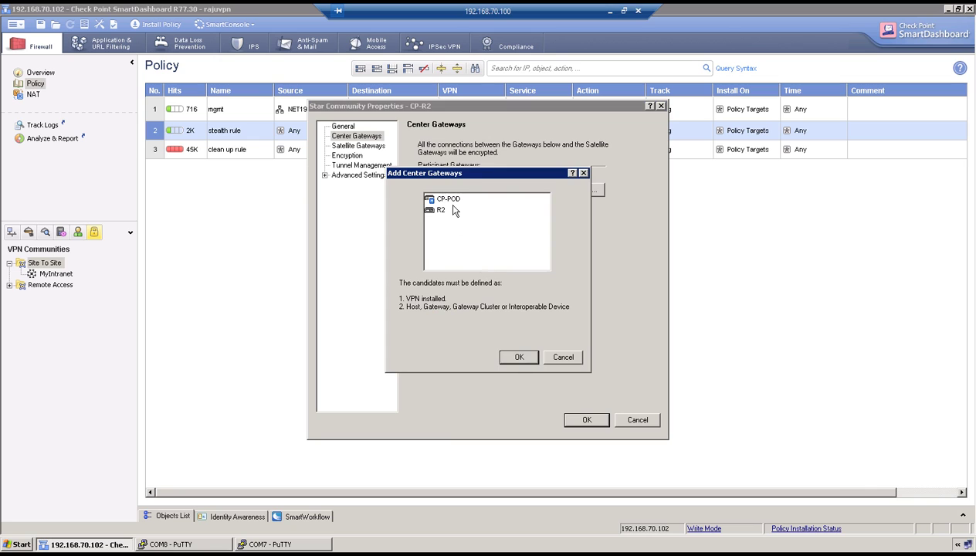
{"action": "left_click", "coordinate": [448, 198]}
{"action": "left_click", "coordinate": [515, 356]}
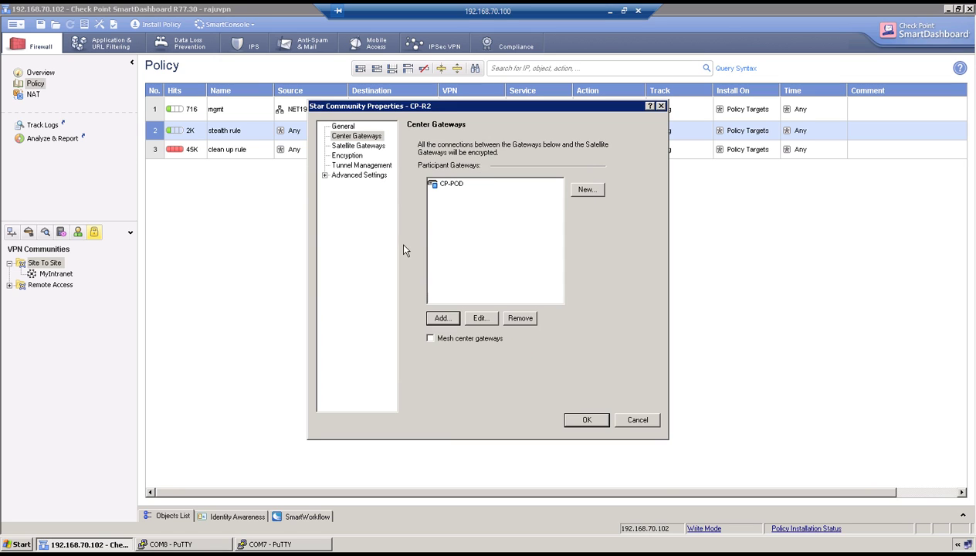
Add R2 as the community's satellite gateway.
{"action": "left_click", "coordinate": [357, 146]}
{"action": "left_click", "coordinate": [443, 314]}
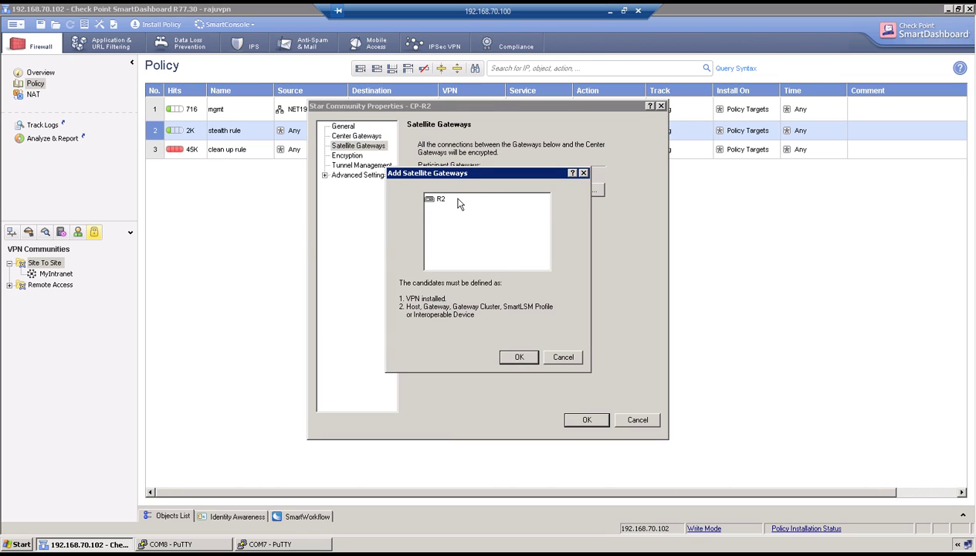
{"action": "left_click", "coordinate": [432, 198]}
{"action": "left_click", "coordinate": [518, 358]}
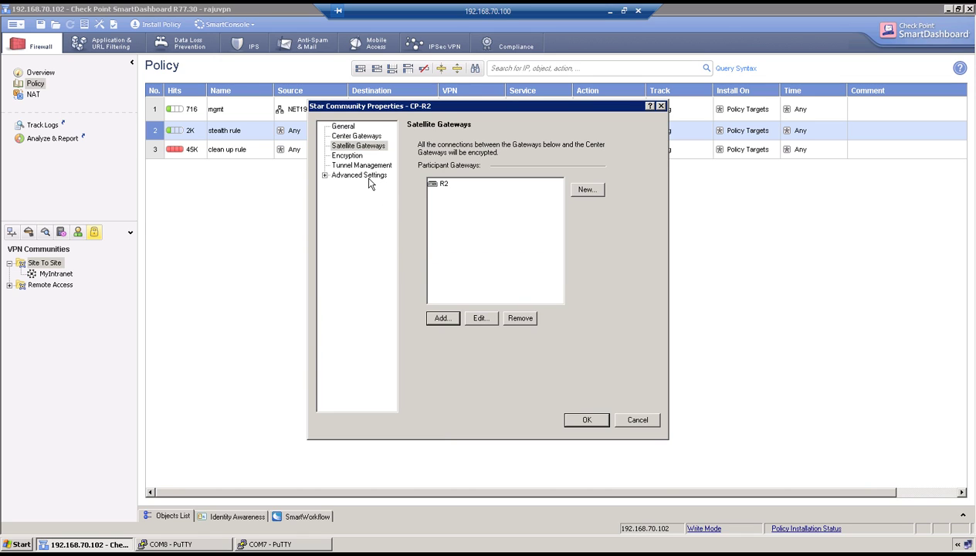
Set the custom Phase 1 suite to 3DES encryption and MD5 data integrity.
{"action": "left_click", "coordinate": [347, 155]}
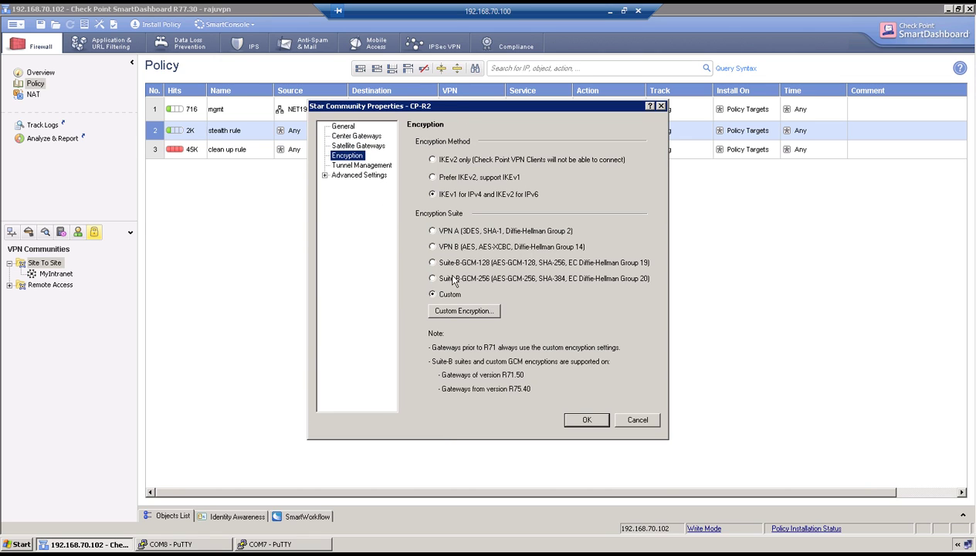
{"action": "left_click", "coordinate": [462, 311]}
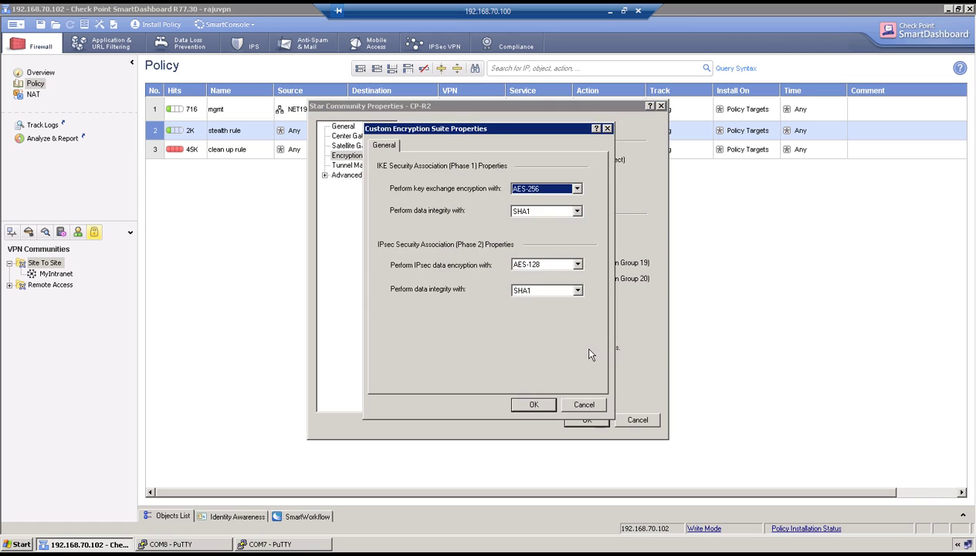
{"action": "left_click", "coordinate": [550, 189]}
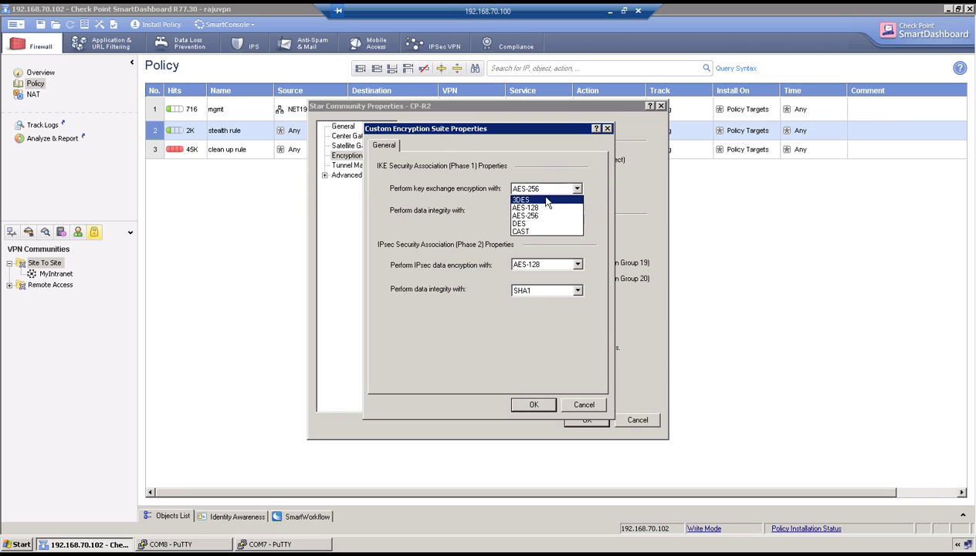
{"action": "left_click", "coordinate": [535, 199]}
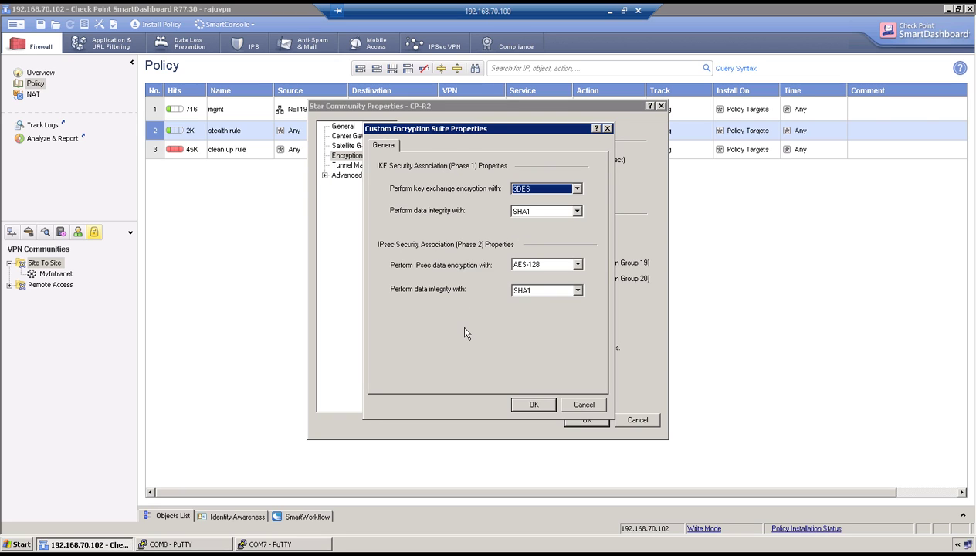
{"action": "left_click", "coordinate": [537, 212]}
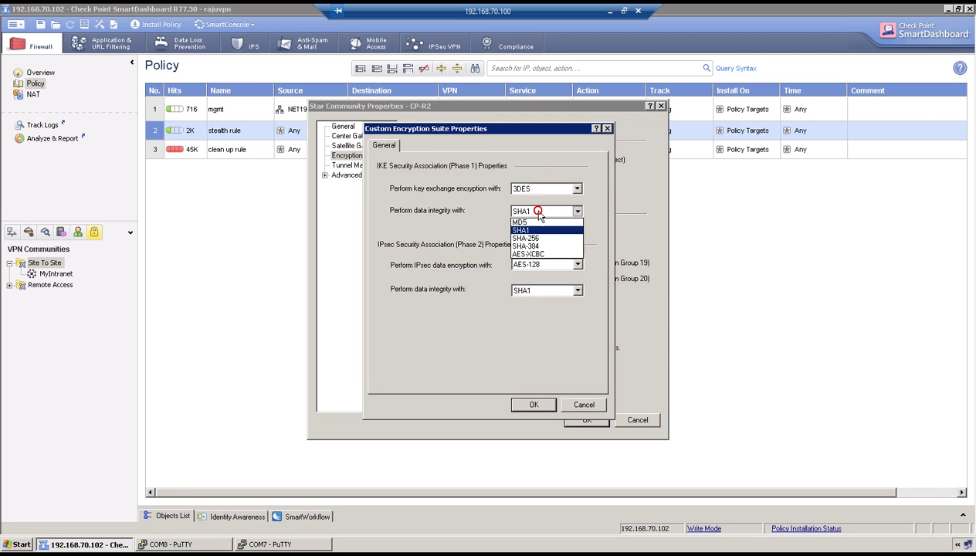
{"action": "left_click", "coordinate": [524, 221]}
{"action": "left_click", "coordinate": [466, 343]}
Check the assignment's 3DES and MD5 requirements, then confirm the custom encryption suite.
{"action": "left_click", "coordinate": [610, 11]}
{"action": "scroll", "coordinate": [327, 273], "scroll_direction": "up", "scroll_amount": 1}
{"action": "left_click_drag", "start_coordinate": [324, 228], "coordinate": [408, 229]}
{"action": "left_click_drag", "start_coordinate": [263, 254], "coordinate": [345, 255]}
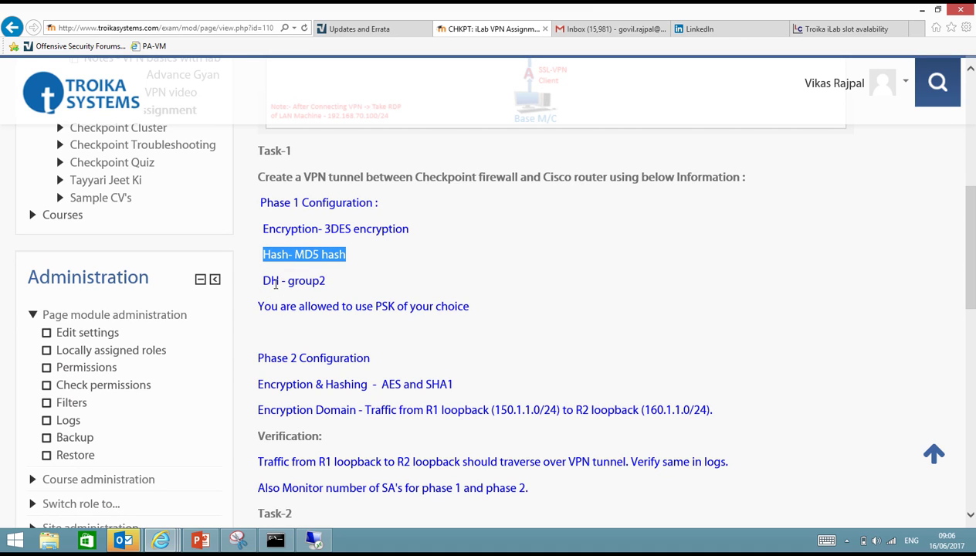
{"action": "left_click", "coordinate": [314, 539]}
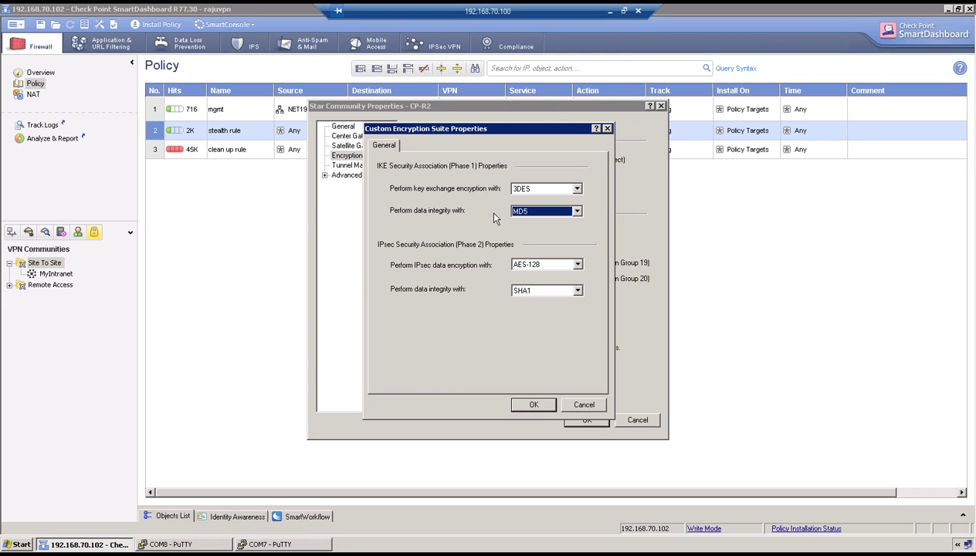
{"action": "left_click", "coordinate": [531, 405]}
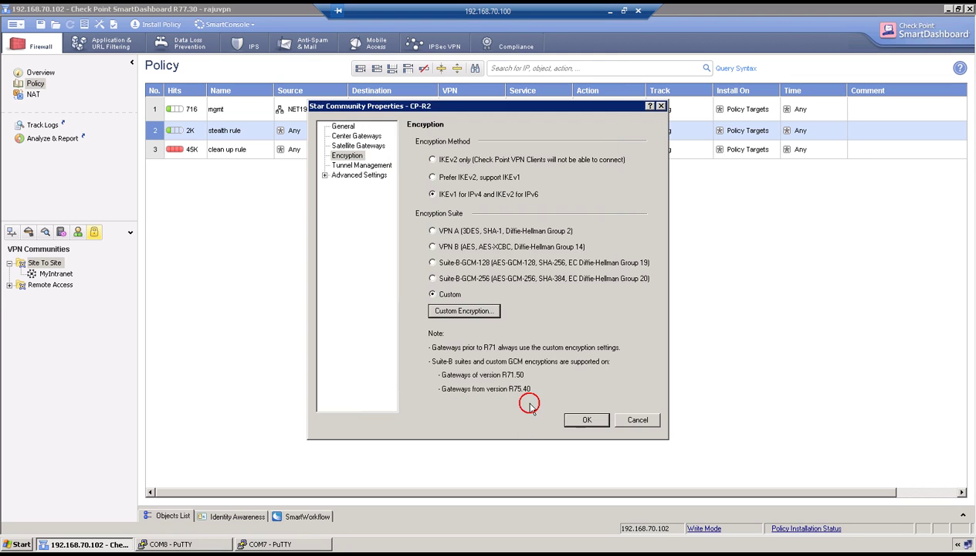
Enable 'Use only Shared Secret' for external members and edit R2's entry.
{"action": "left_click", "coordinate": [325, 175]}
{"action": "left_click", "coordinate": [362, 214]}
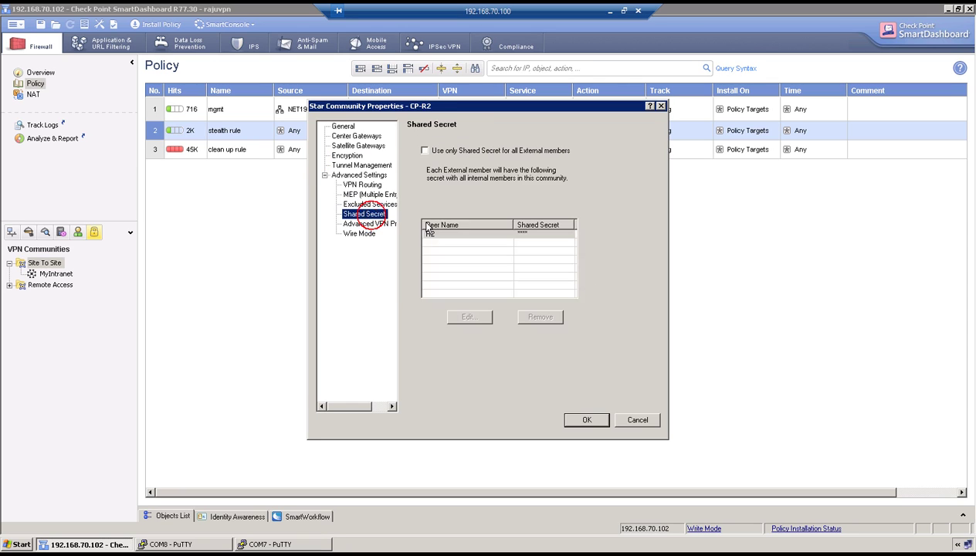
{"action": "left_click", "coordinate": [425, 150]}
{"action": "left_click", "coordinate": [468, 316]}
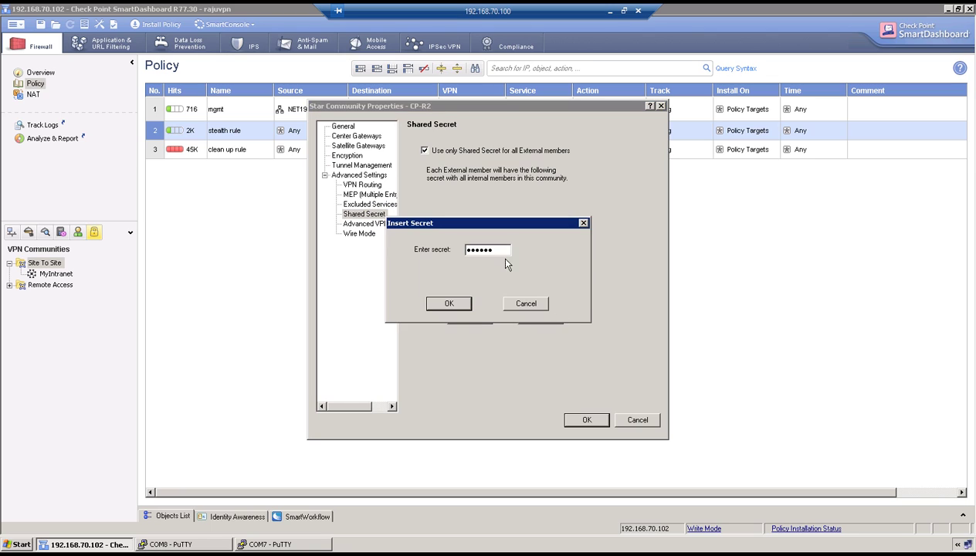
Enter and confirm R2's shared secret, then view the Advanced VPN Properties.
{"action": "double_click", "coordinate": [496, 249]}
{"action": "type", "text": "password"}
{"action": "key", "text": "BackSpace"}
{"action": "key", "text": "BackSpace"}
{"action": "key", "text": "BackSpace"}
{"action": "key", "text": "BackSpace"}
{"action": "key", "text": "BackSpace"}
{"action": "key", "text": "BackSpace"}
{"action": "key", "text": "BackSpace"}
{"action": "key", "text": "BackSpace"}
{"action": "type", "text": "password"}
{"action": "left_click", "coordinate": [454, 304]}
{"action": "left_click", "coordinate": [463, 291]}
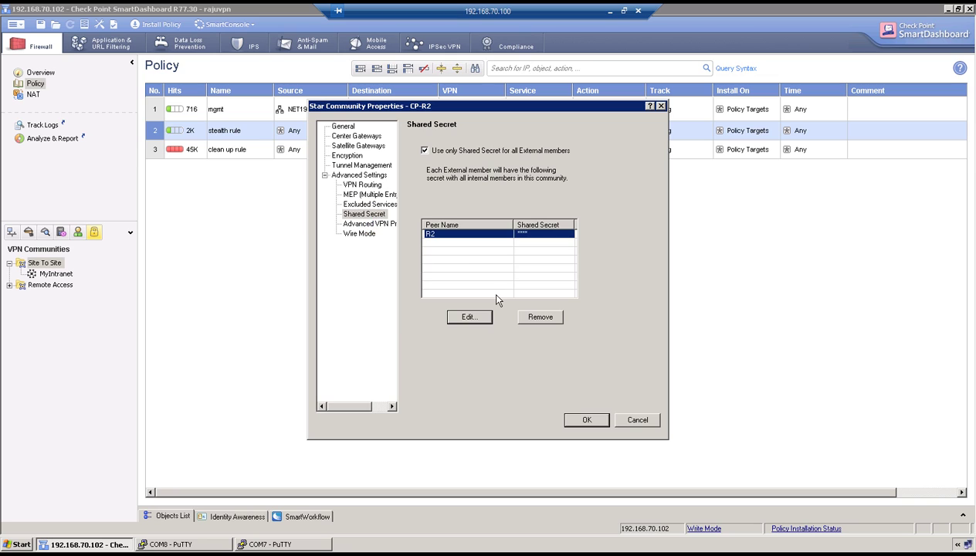
{"action": "left_click", "coordinate": [371, 223]}
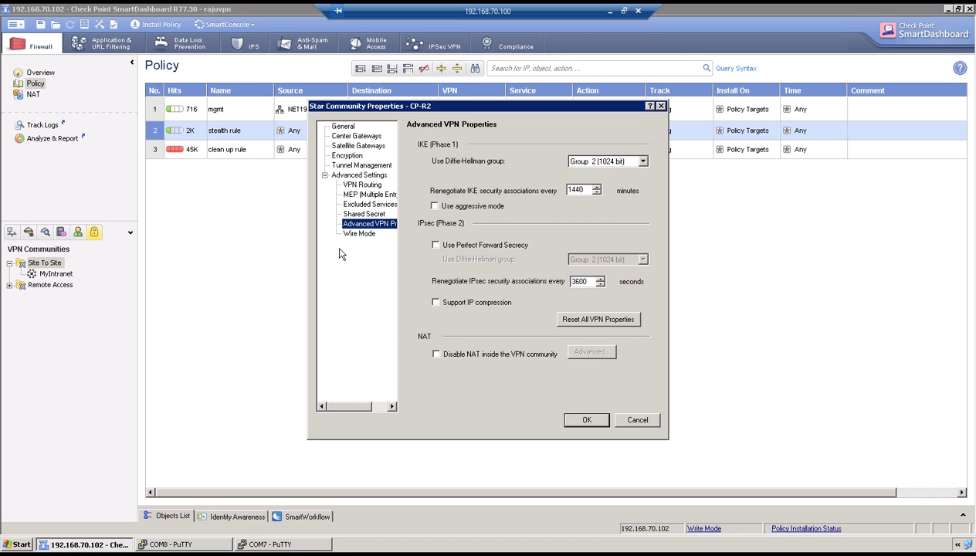
Review the shared secret and keep AES-128 with SHA1 for Phase 2.
{"action": "left_click", "coordinate": [350, 214]}
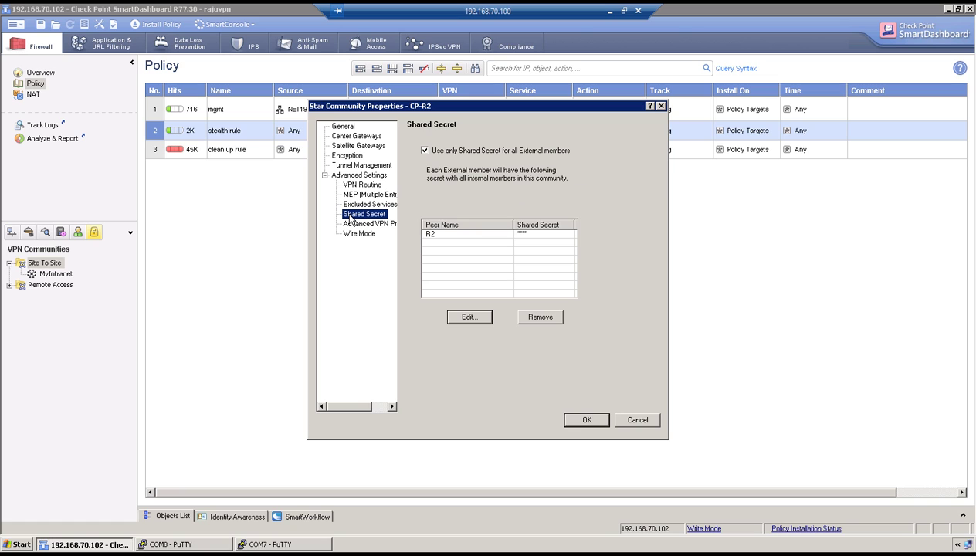
{"action": "left_click", "coordinate": [341, 156]}
{"action": "left_click", "coordinate": [448, 311]}
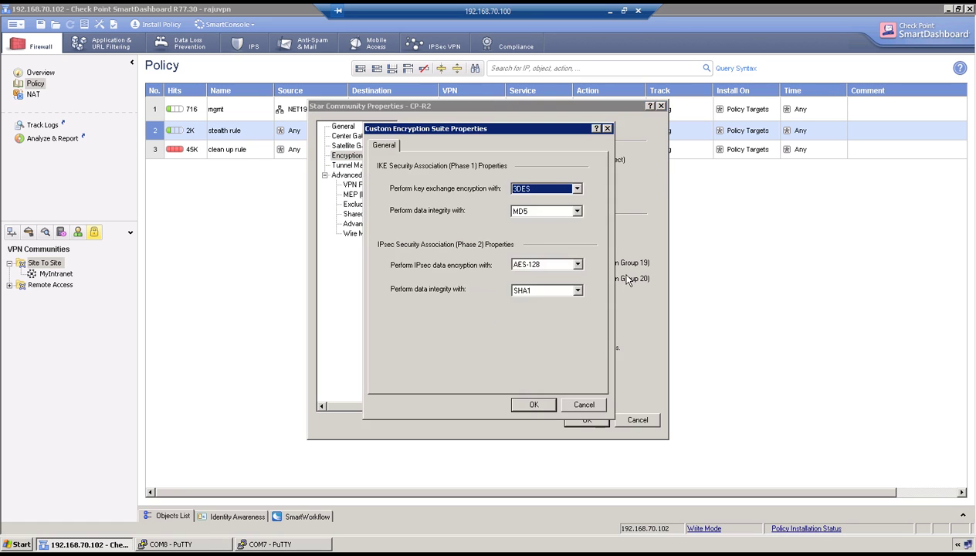
{"action": "left_click", "coordinate": [577, 265]}
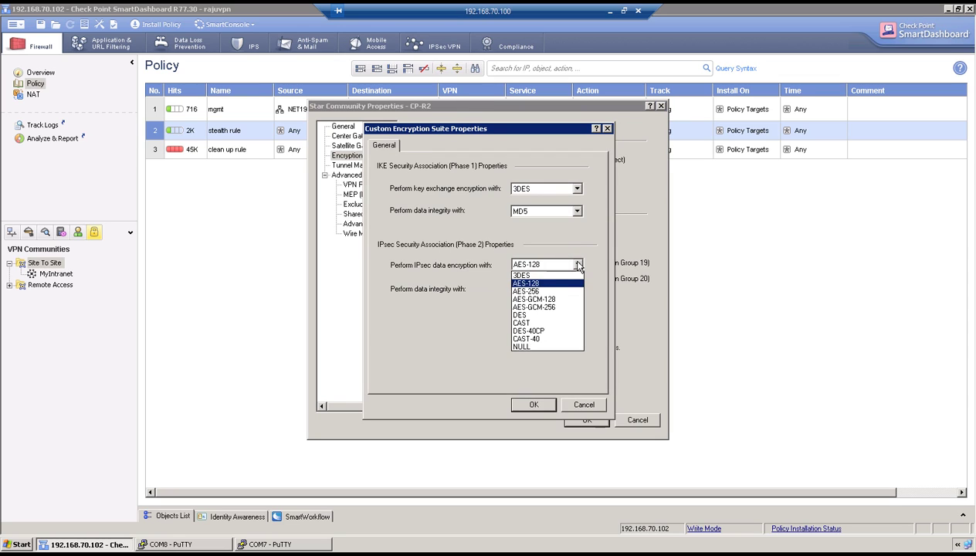
{"action": "left_click", "coordinate": [578, 265]}
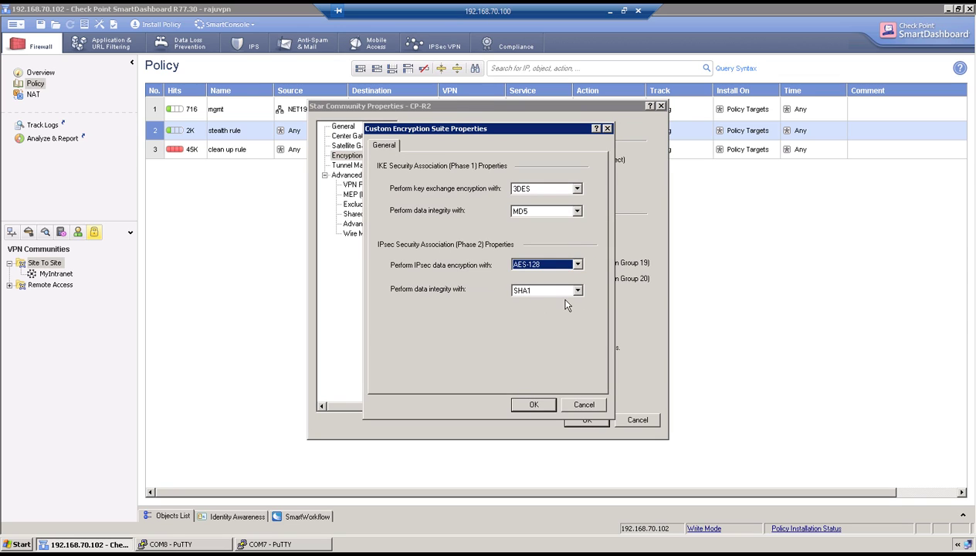
{"action": "left_click", "coordinate": [529, 404]}
Check DH Group 2 in Advanced VPN Properties and save CP-R2 despite the VPN domain warning.
{"action": "left_click", "coordinate": [369, 223]}
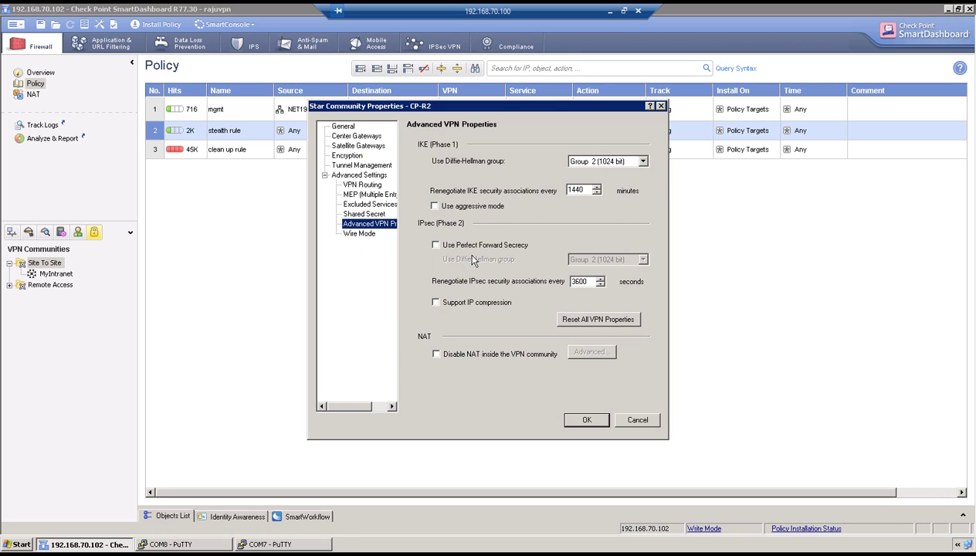
{"action": "left_click", "coordinate": [575, 419]}
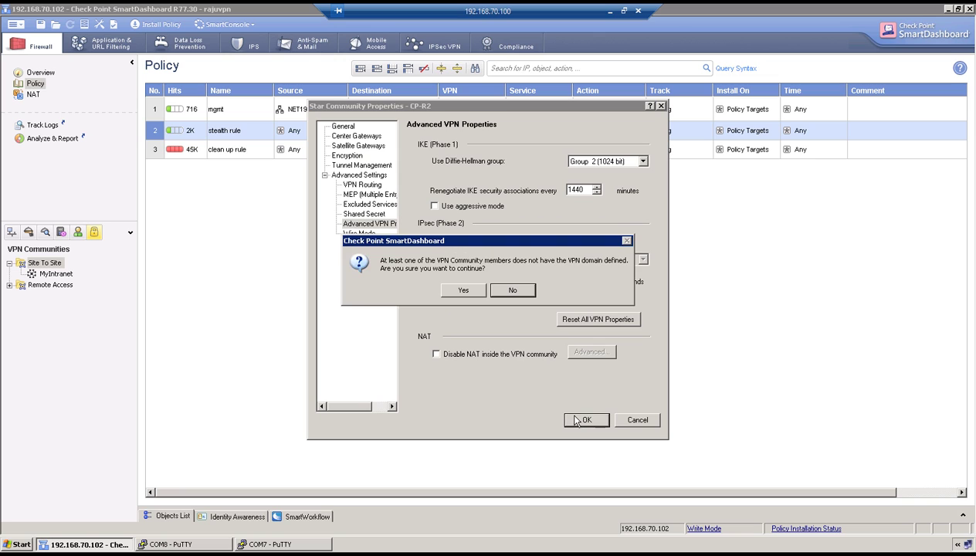
{"action": "left_click", "coordinate": [476, 289]}
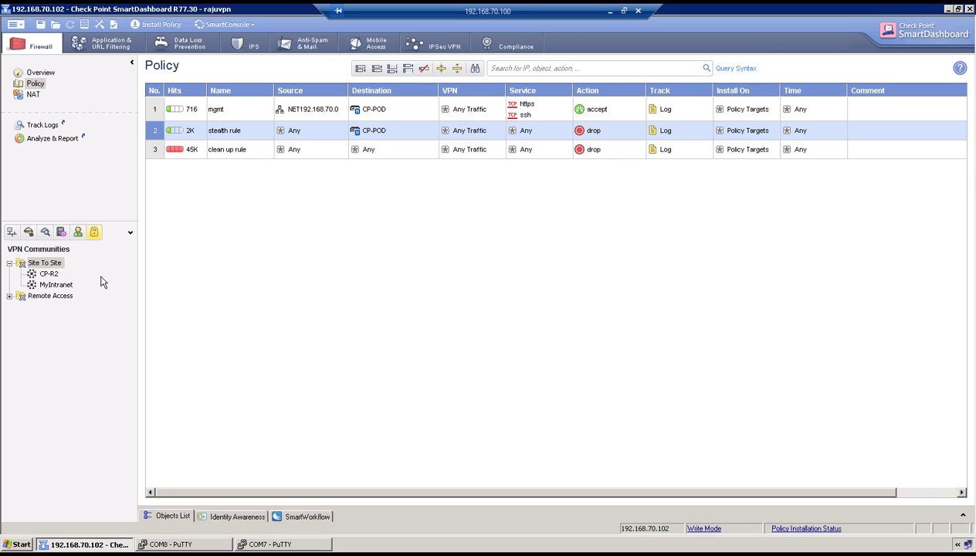
Reopen CP-POD's topology and keep its VPN domain manually defined as NET150.1.1.0.
{"action": "left_click", "coordinate": [12, 232]}
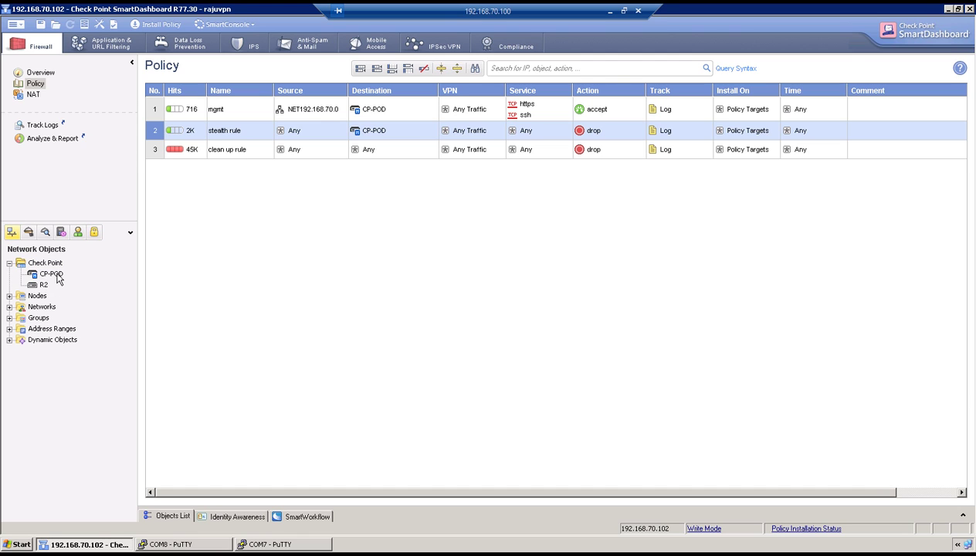
{"action": "double_click", "coordinate": [51, 273]}
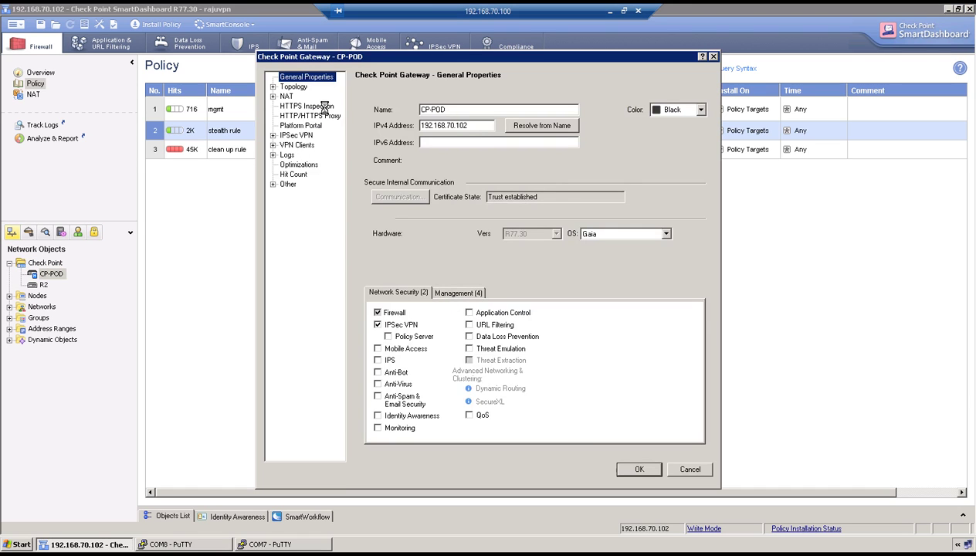
{"action": "left_click", "coordinate": [294, 87]}
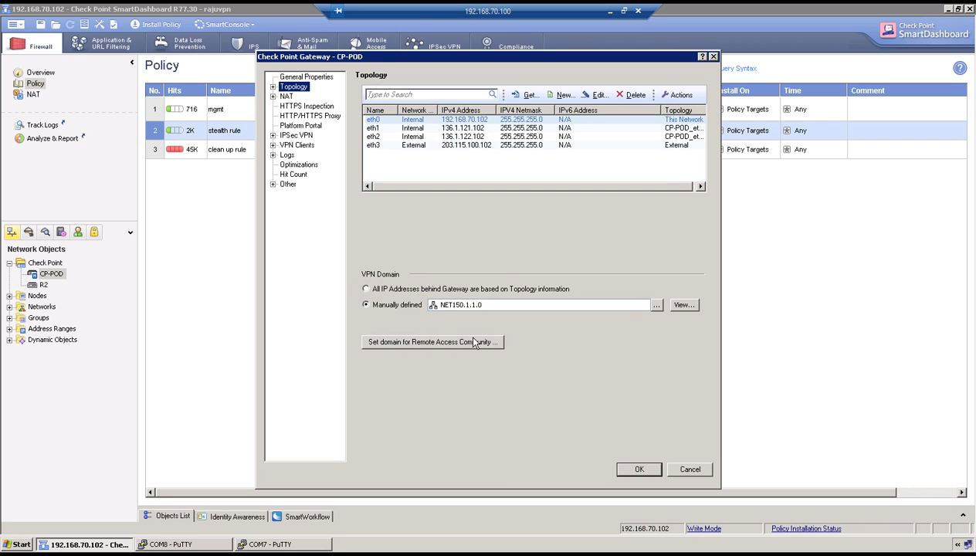
{"action": "key", "text": "Up"}
{"action": "left_click", "coordinate": [366, 305]}
{"action": "left_click", "coordinate": [639, 469]}
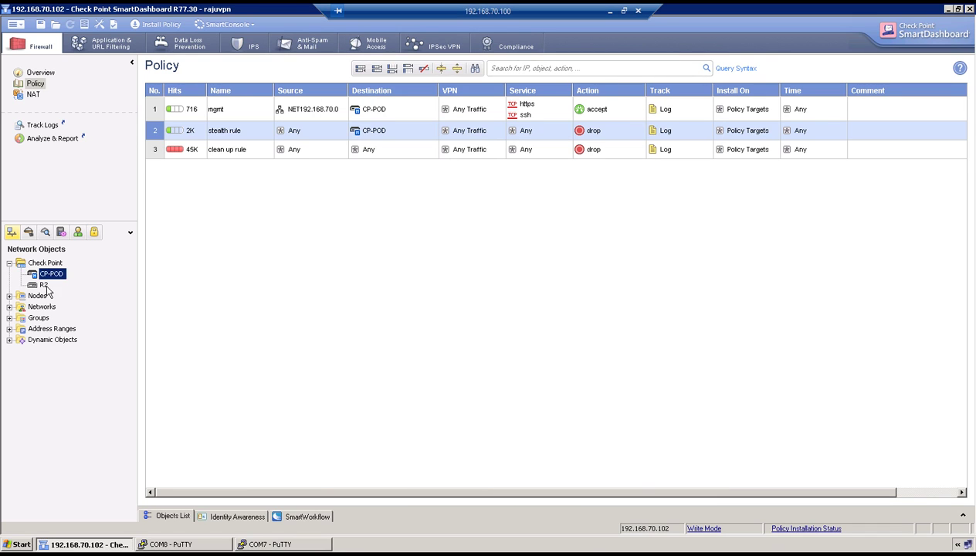
Set R2's VPN domain to manually defined NET160.1.1.0 and accept the warning.
{"action": "left_click", "coordinate": [38, 285]}
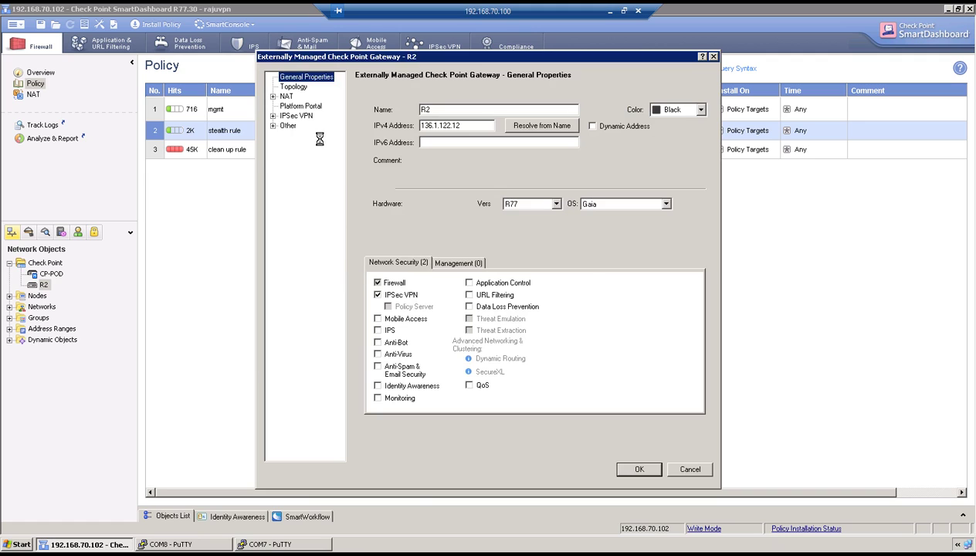
{"action": "left_click", "coordinate": [296, 88]}
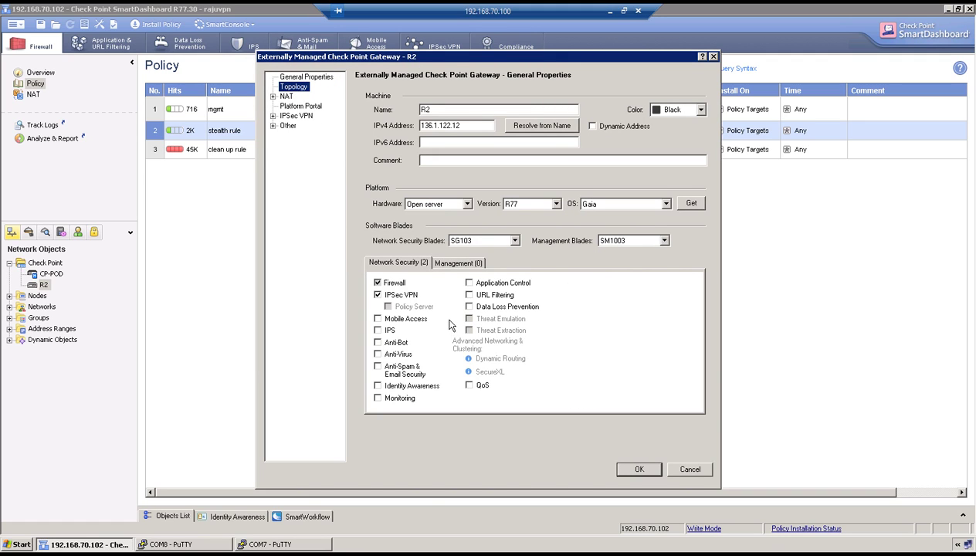
{"action": "left_click", "coordinate": [382, 304]}
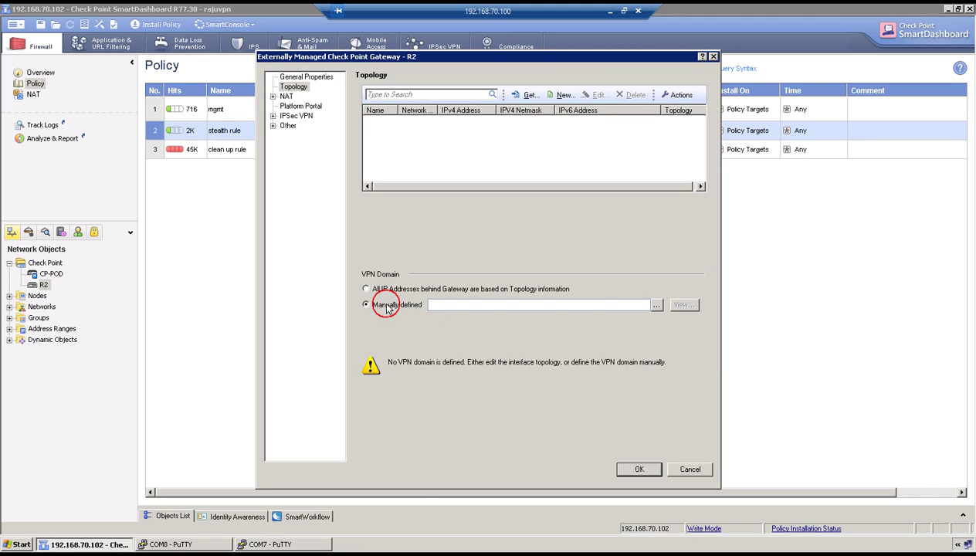
{"action": "left_click", "coordinate": [655, 306]}
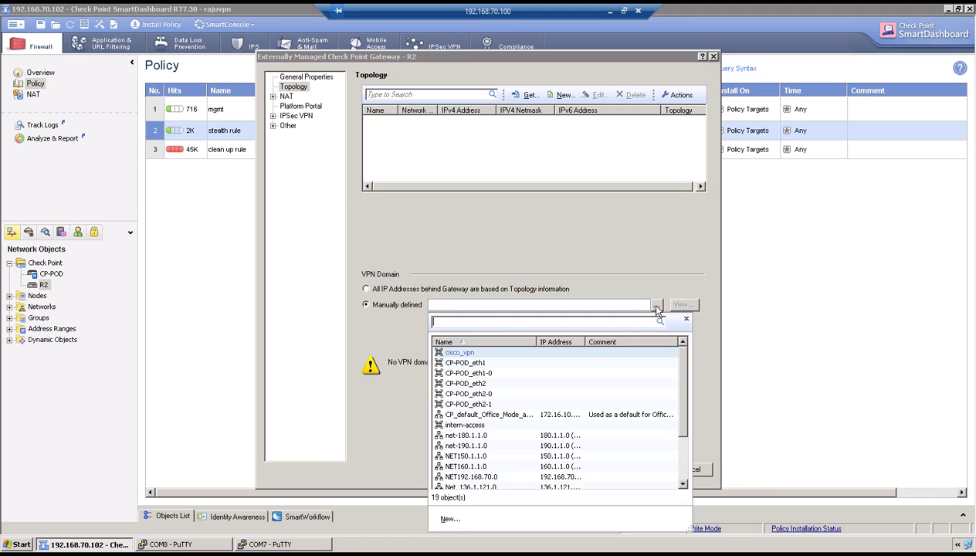
{"action": "left_click", "coordinate": [484, 466]}
{"action": "left_click", "coordinate": [638, 469]}
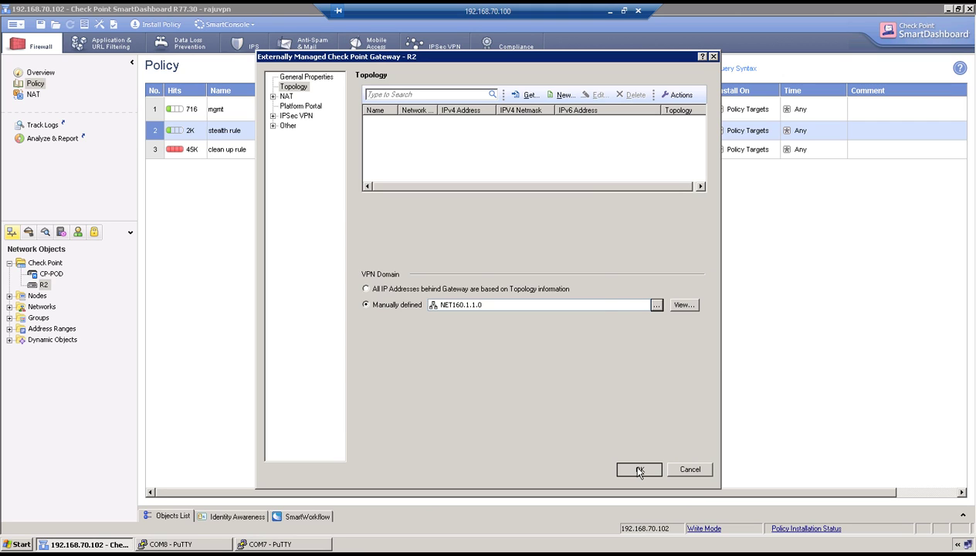
{"action": "left_click", "coordinate": [525, 301]}
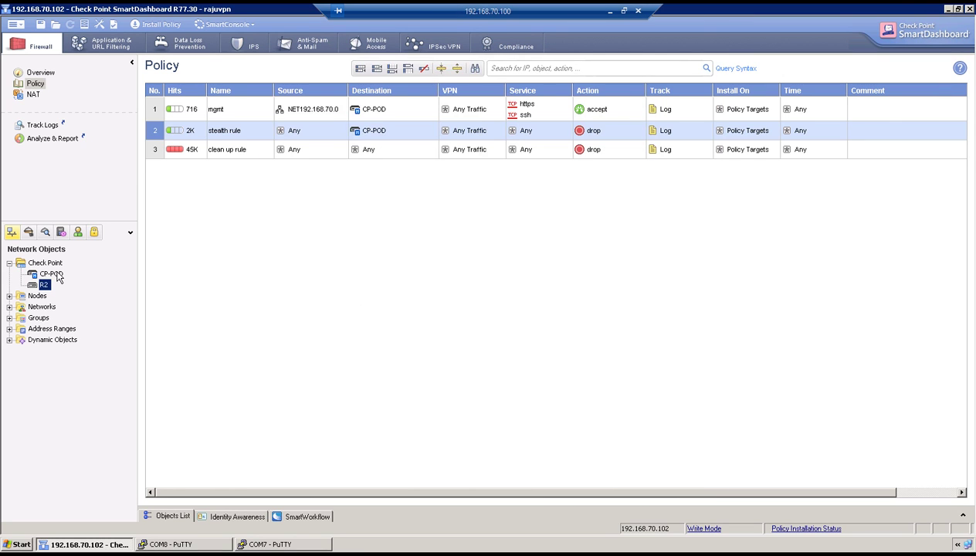
{"action": "left_click", "coordinate": [54, 274]}
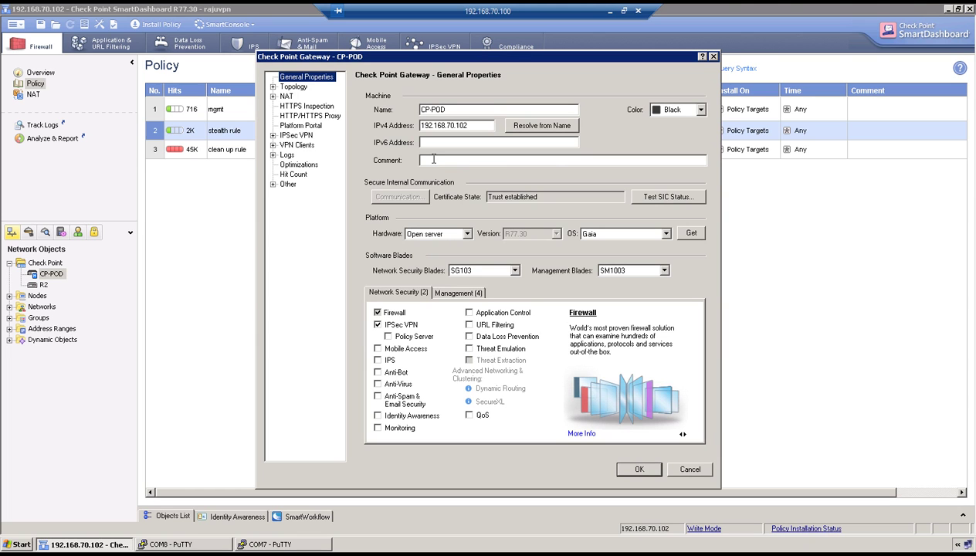
{"action": "left_click", "coordinate": [609, 11]}
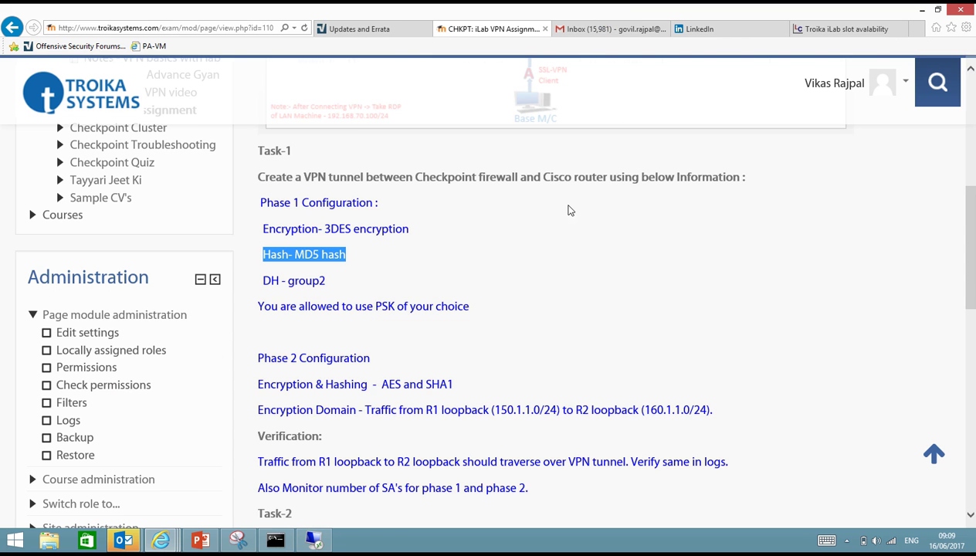
{"action": "scroll", "coordinate": [567, 209], "scroll_direction": "up", "scroll_amount": 5}
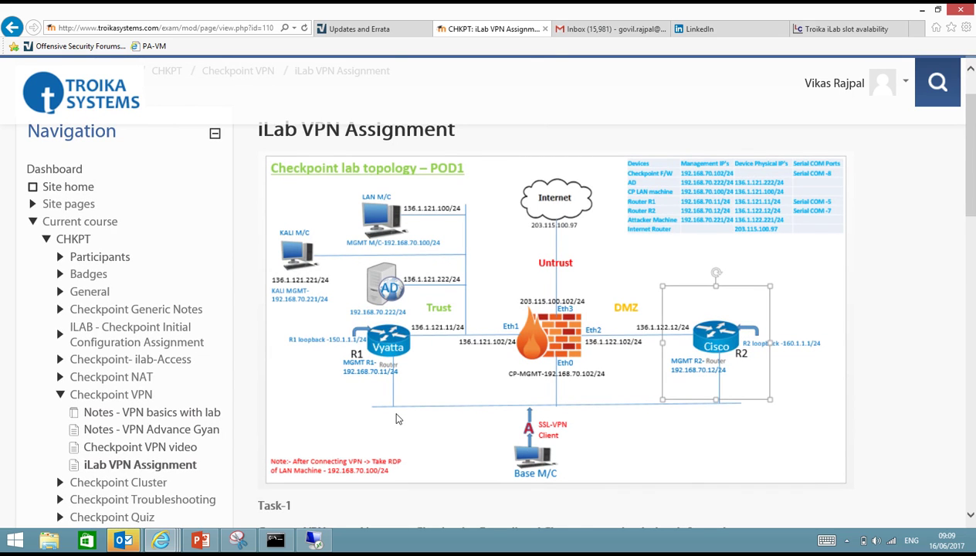
{"action": "left_click", "coordinate": [313, 539]}
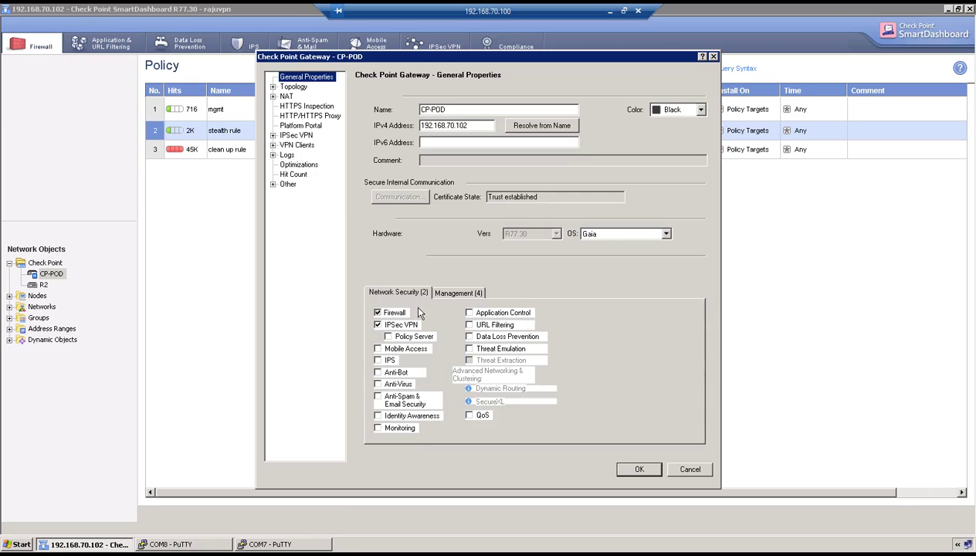
Set CP-POD's VPN link selection to topology-table address 136.1.122.102 and save.
{"action": "left_click", "coordinate": [271, 137]}
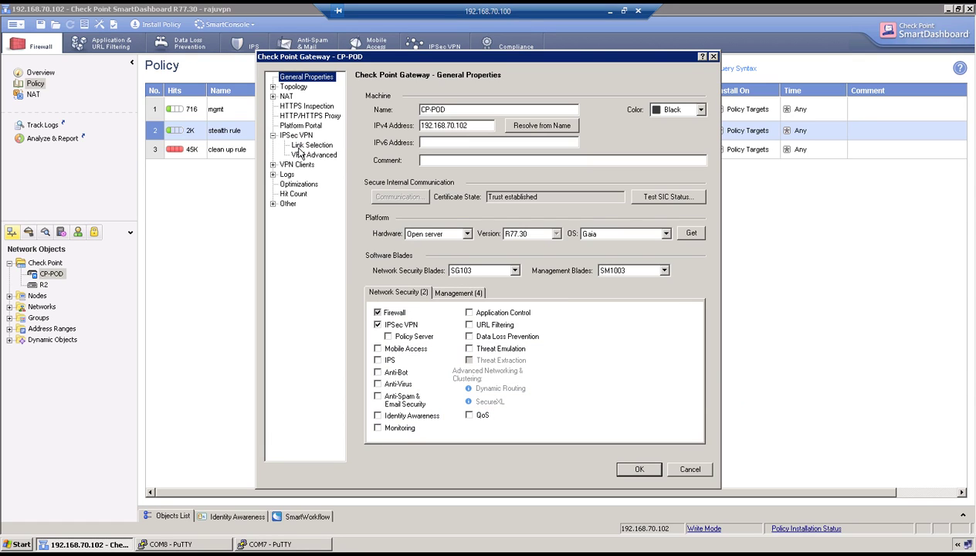
{"action": "left_click", "coordinate": [298, 150]}
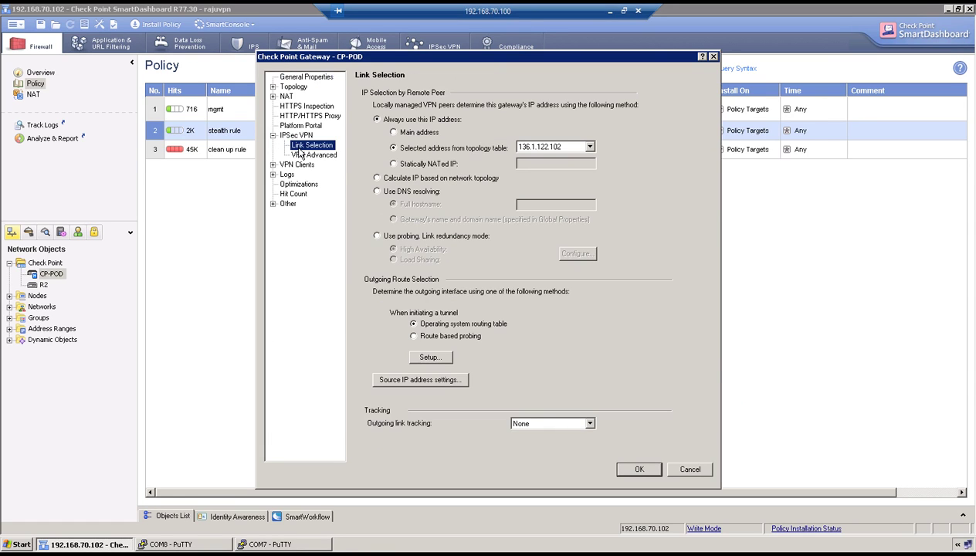
{"action": "left_click", "coordinate": [394, 132]}
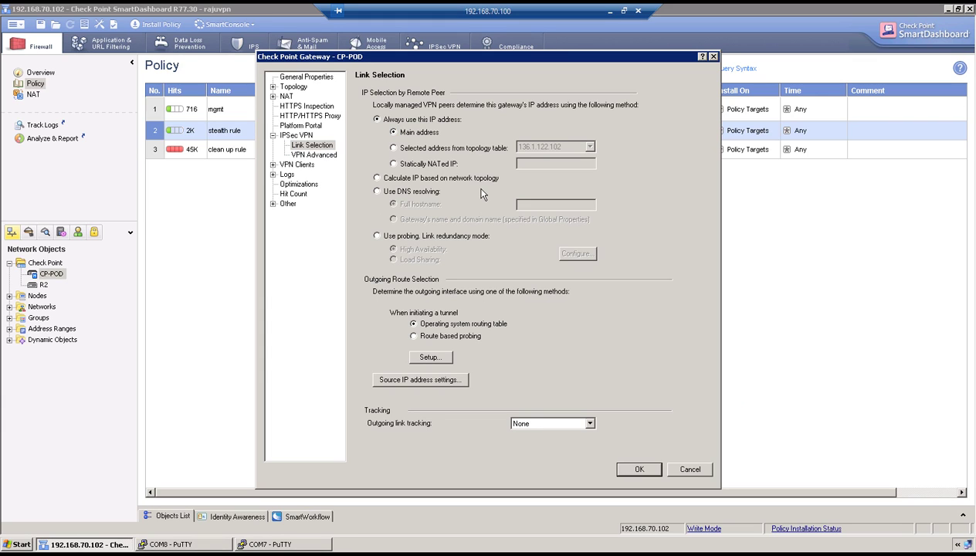
{"action": "left_click", "coordinate": [396, 149]}
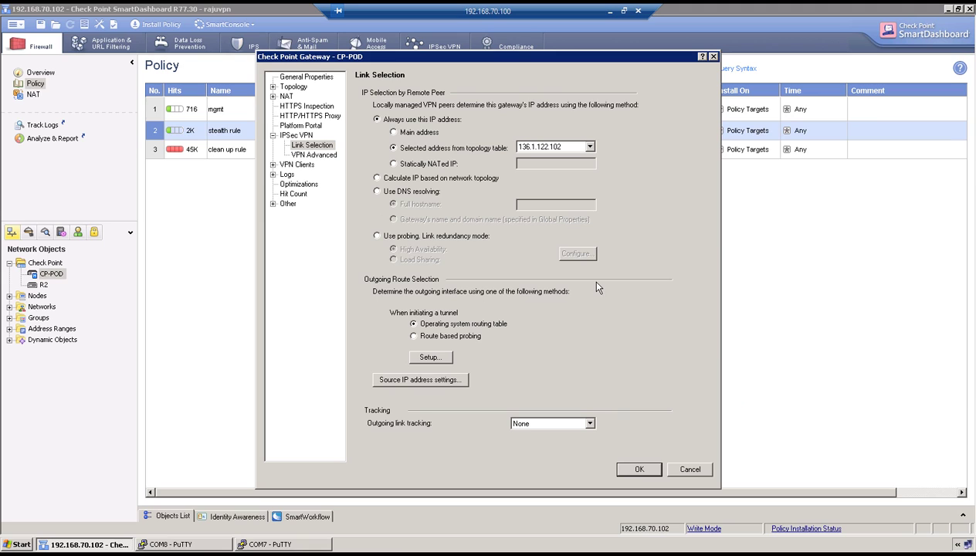
{"action": "left_click", "coordinate": [635, 471]}
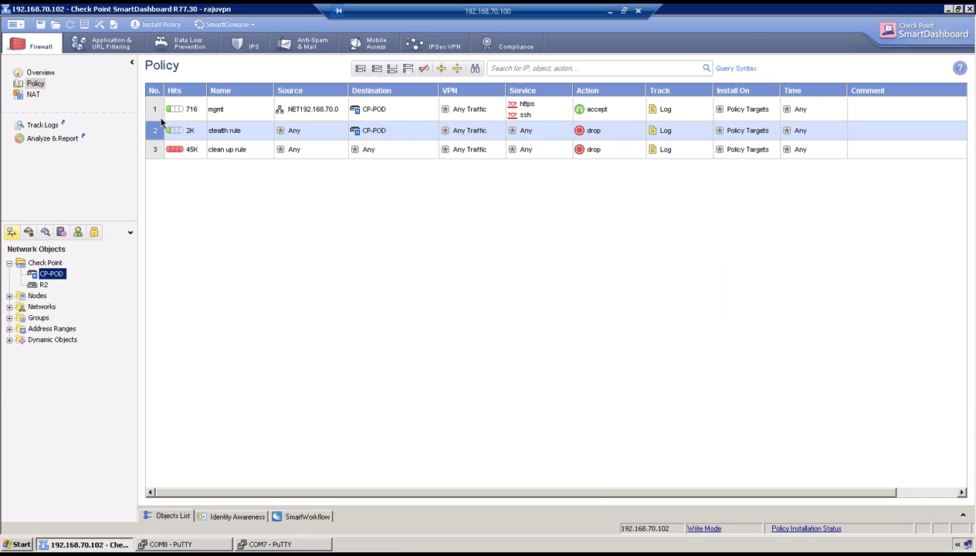
Add a rule below the mgmt rule from NET150.1.1.0 to NET160.1.1.0.
{"action": "right_click", "coordinate": [155, 116]}
{"action": "mouse_move", "coordinate": [189, 119]}
{"action": "left_click", "coordinate": [272, 129]}
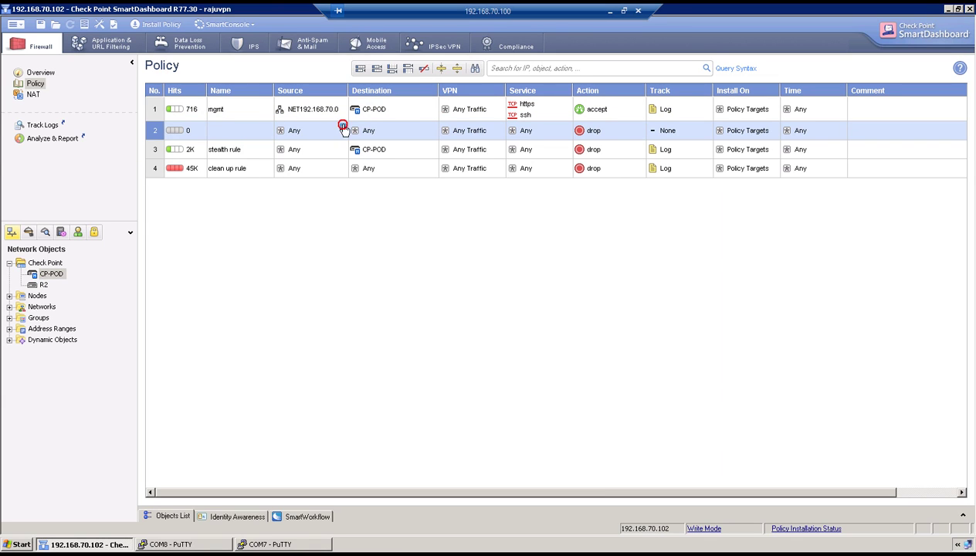
{"action": "left_click", "coordinate": [342, 127]}
{"action": "scroll", "coordinate": [479, 241], "scroll_direction": "down", "scroll_amount": 2}
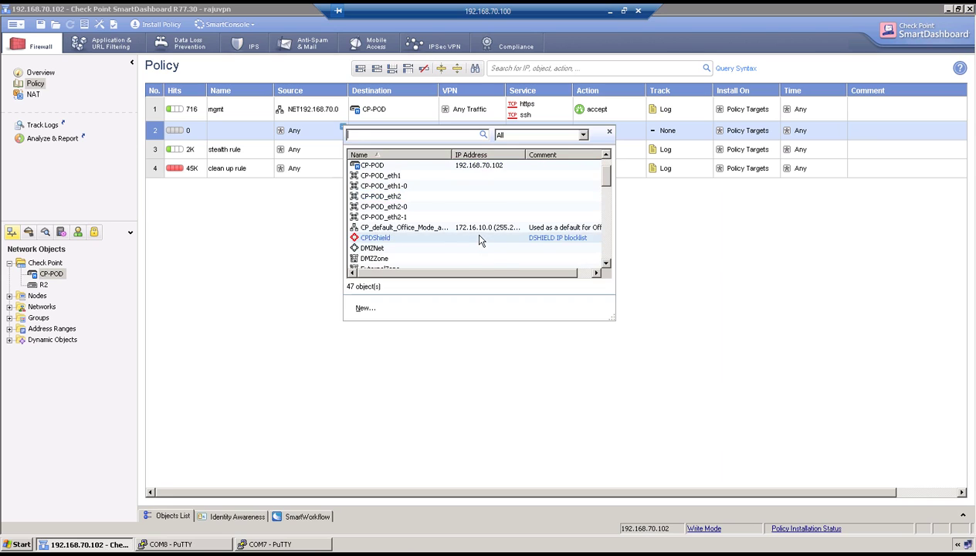
{"action": "scroll", "coordinate": [478, 240], "scroll_direction": "down", "scroll_amount": 5}
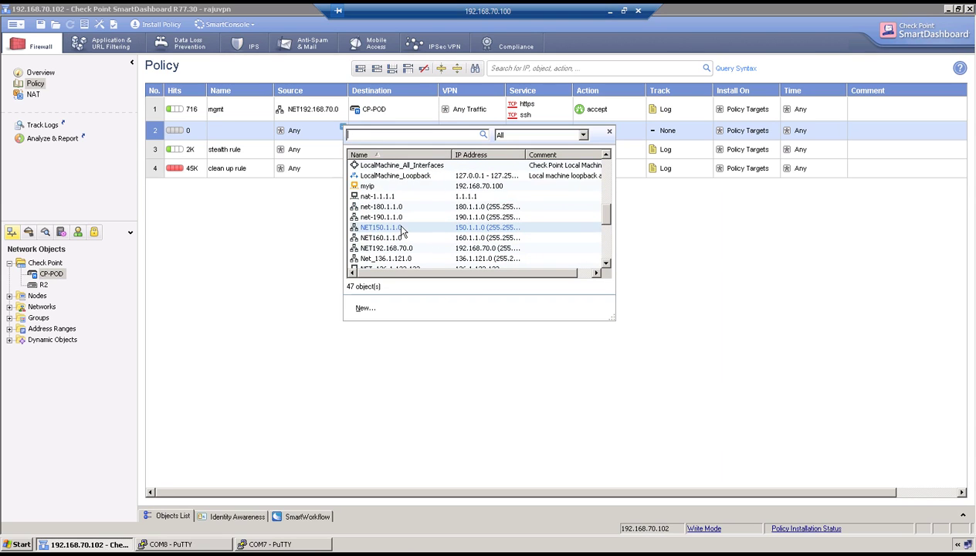
{"action": "left_click", "coordinate": [395, 227]}
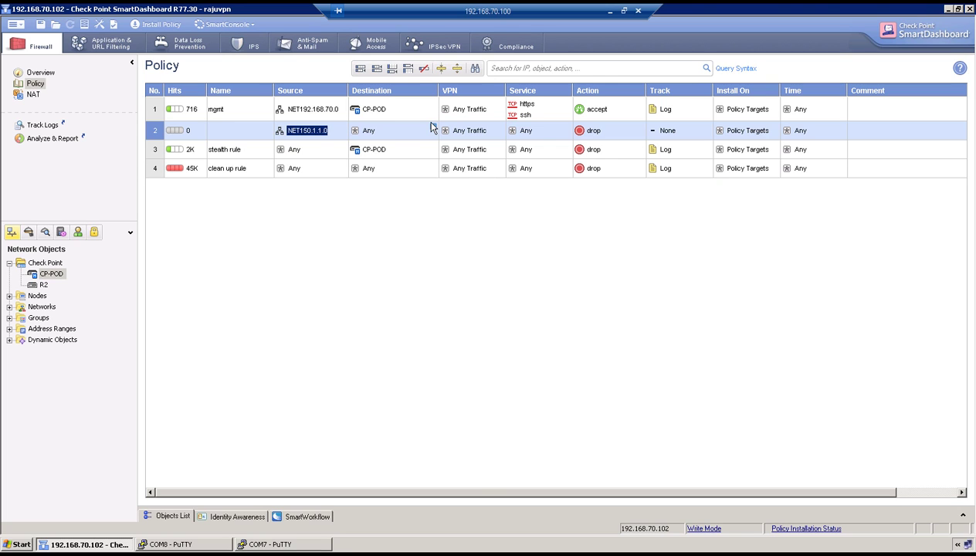
{"action": "left_click", "coordinate": [433, 126]}
{"action": "scroll", "coordinate": [493, 242], "scroll_direction": "down", "scroll_amount": 1}
{"action": "scroll", "coordinate": [492, 242], "scroll_direction": "down", "scroll_amount": 5}
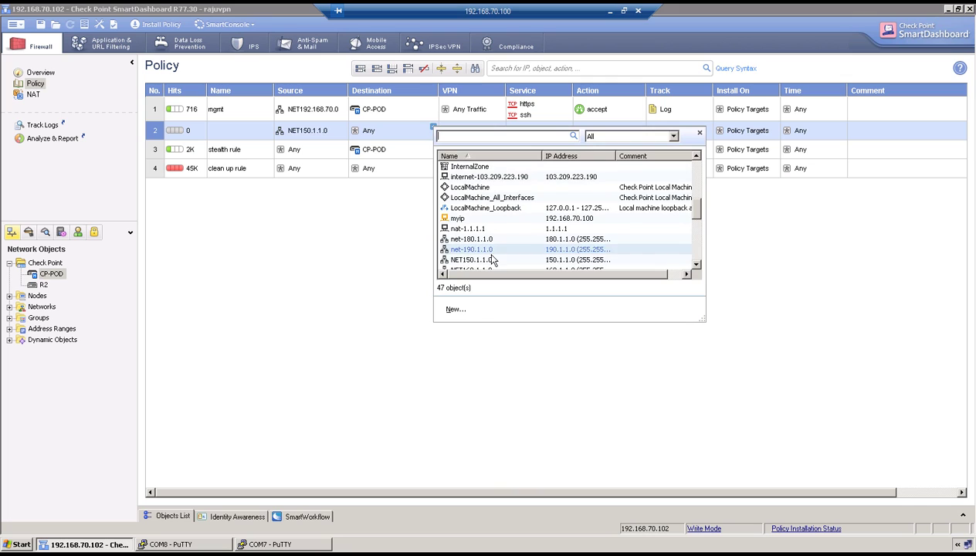
{"action": "scroll", "coordinate": [493, 260], "scroll_direction": "down", "scroll_amount": 1}
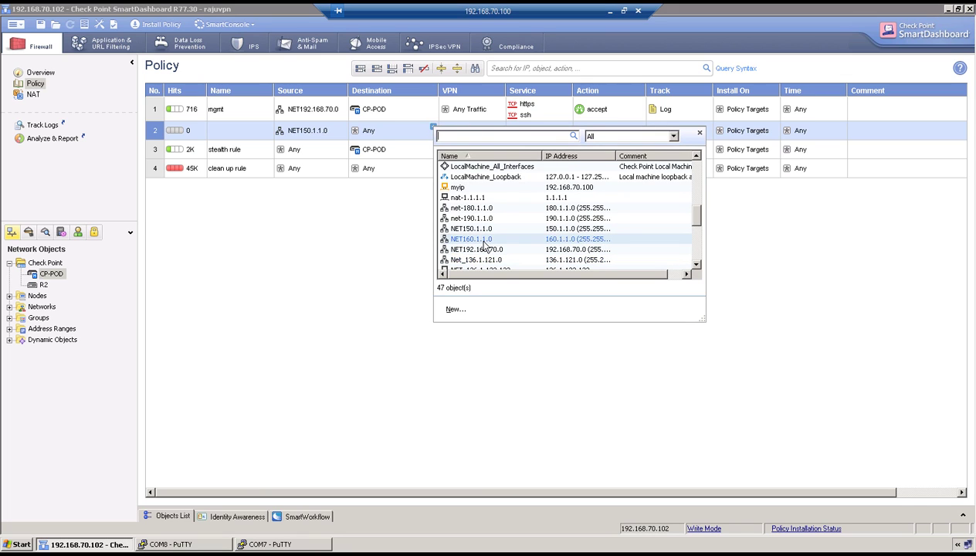
{"action": "left_click", "coordinate": [476, 239]}
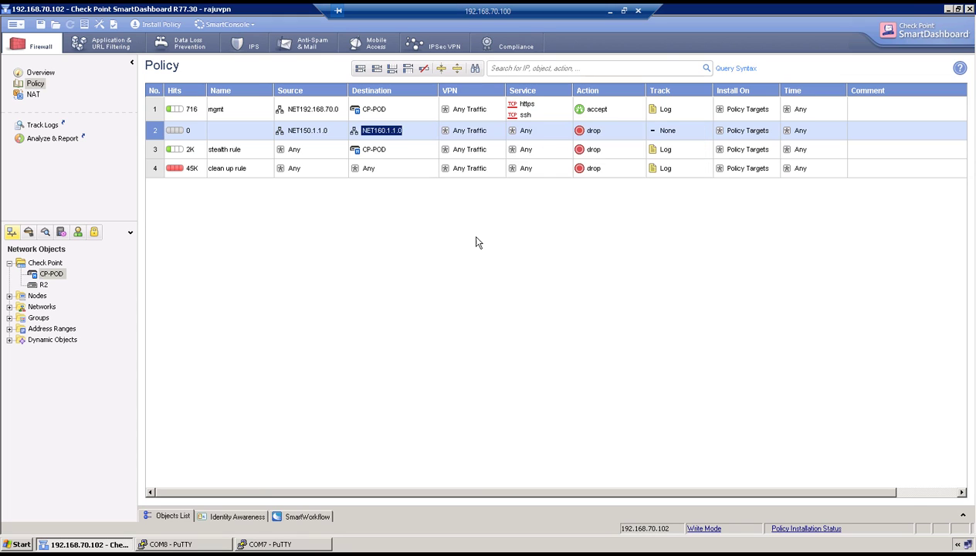
Make the new rule accept matching traffic and log it.
{"action": "left_click", "coordinate": [479, 137]}
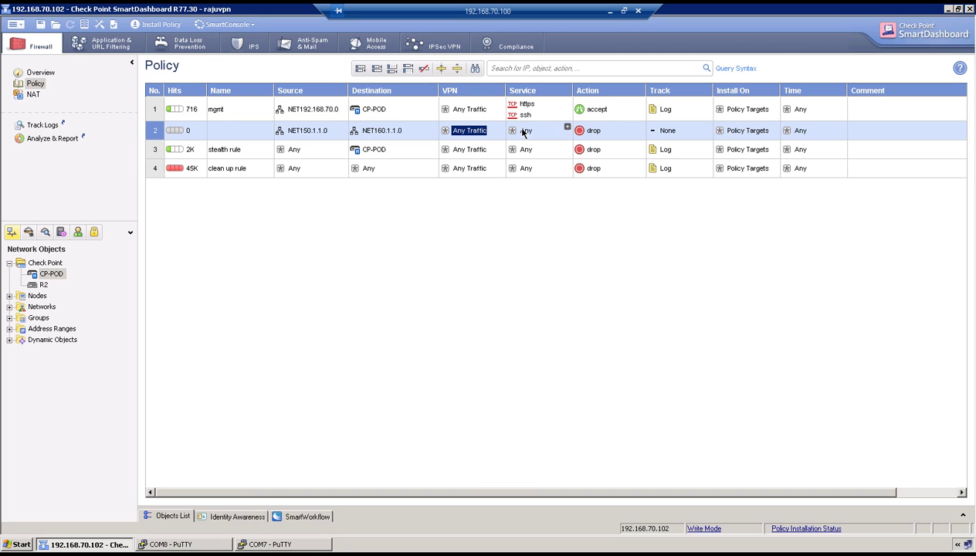
{"action": "right_click", "coordinate": [588, 137]}
{"action": "left_click", "coordinate": [600, 155]}
{"action": "right_click", "coordinate": [668, 135]}
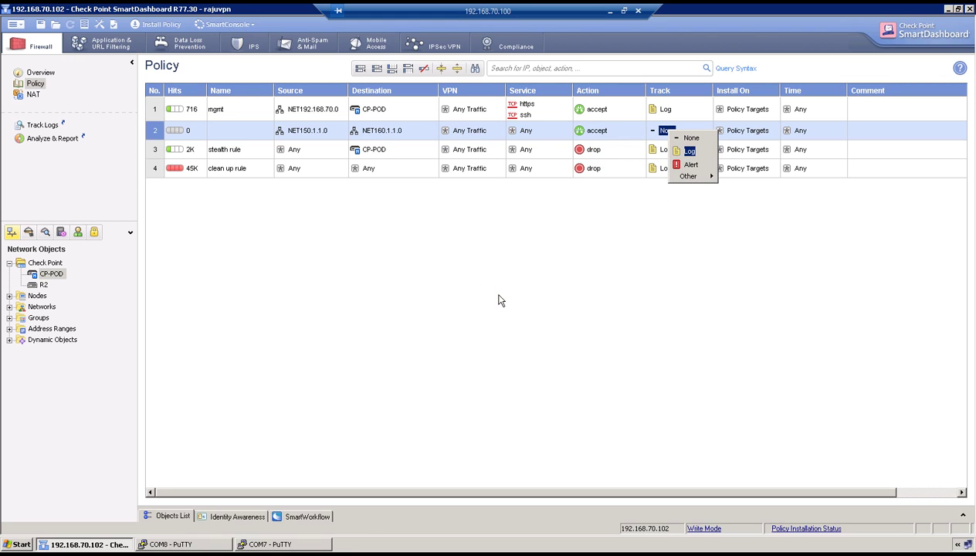
{"action": "key", "text": "Return"}
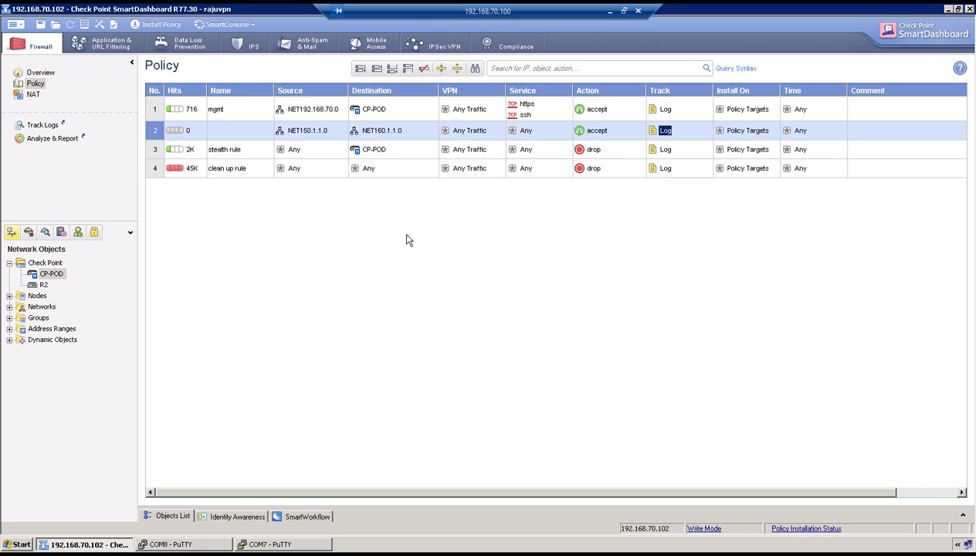
Install the security policy on CP-POD.
{"action": "left_click", "coordinate": [153, 25]}
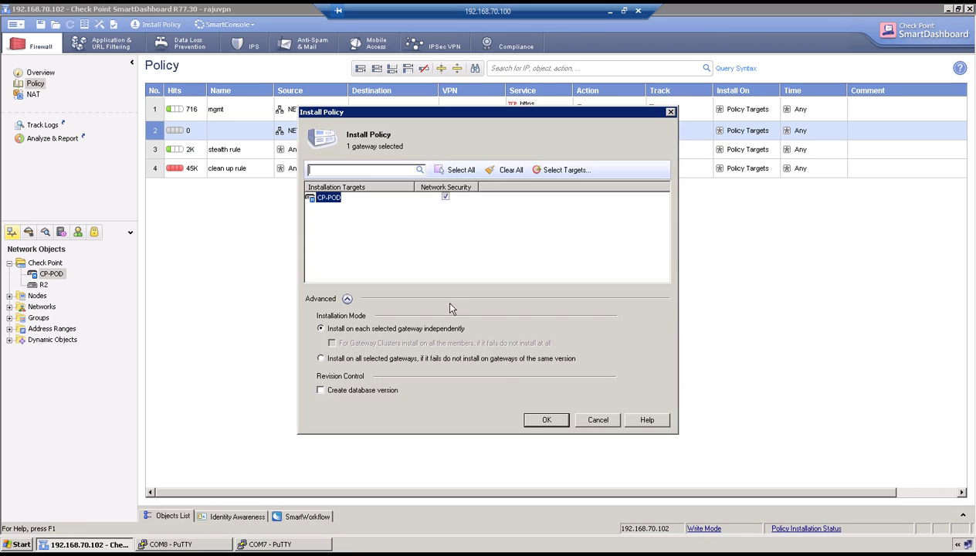
{"action": "left_click", "coordinate": [543, 421]}
{"action": "left_click", "coordinate": [268, 544]}
On R2, enter privileged mode and global configuration mode.
{"action": "key", "text": "q"}
{"action": "key", "text": "Return"}
{"action": "key", "text": "Return"}
{"action": "key", "text": "Return"}
{"action": "key", "text": "Return"}
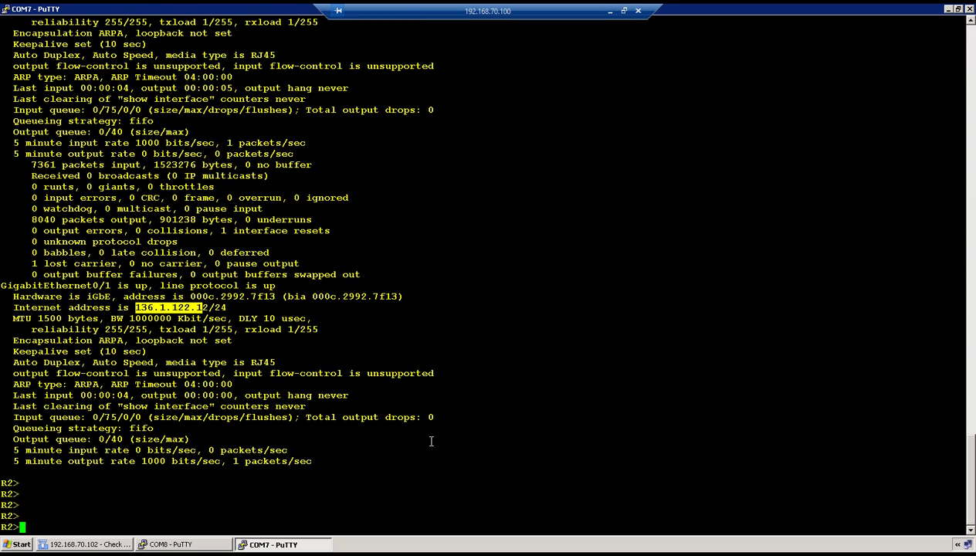
{"action": "type", "text": "en"}
{"action": "key", "text": "Return"}
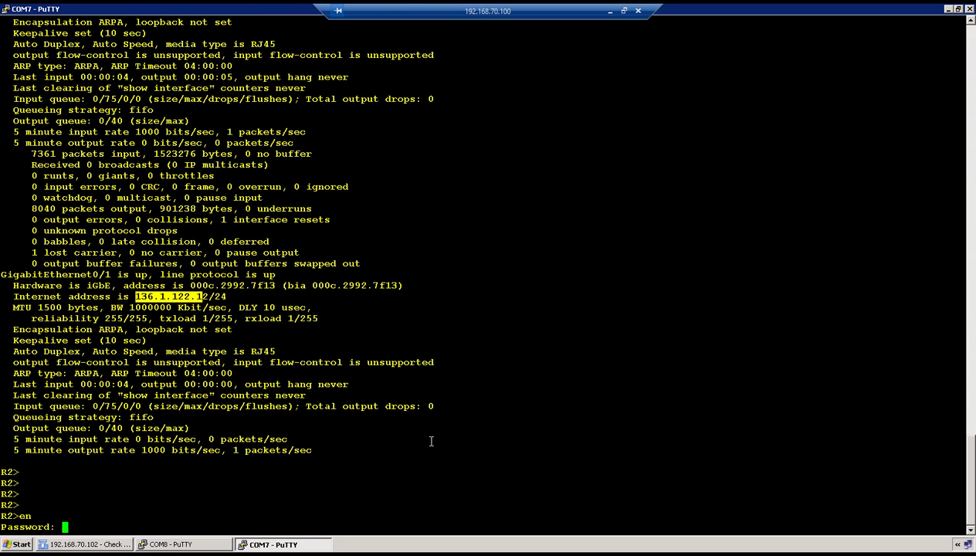
{"action": "key", "text": "Return"}
{"action": "key", "text": "Return"}
{"action": "type", "text": "conf"}
{"action": "key", "text": "Tab"}
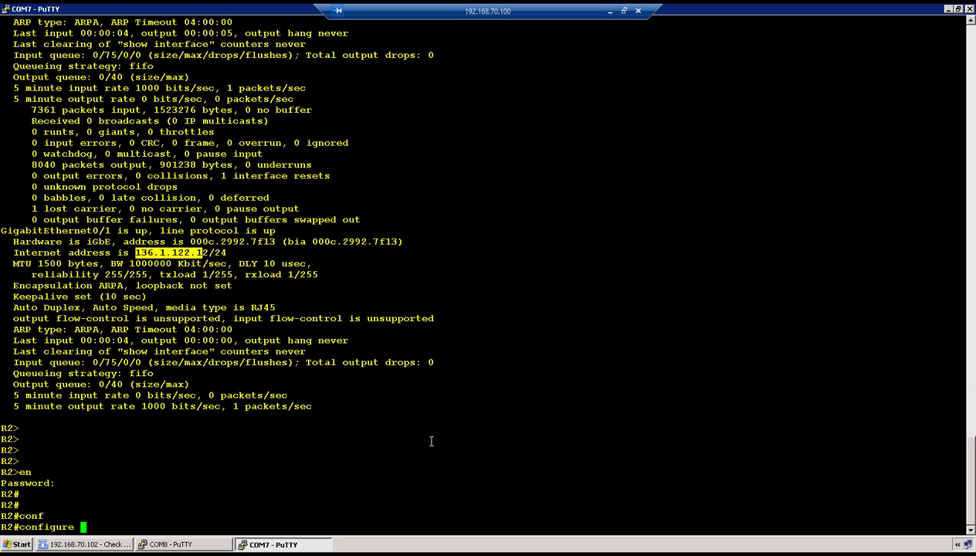
{"action": "type", "text": "t"}
{"action": "key", "text": "Return"}
{"action": "key", "text": "Return"}
{"action": "key", "text": "Return"}
{"action": "key", "text": "Return"}
{"action": "key", "text": "Return"}
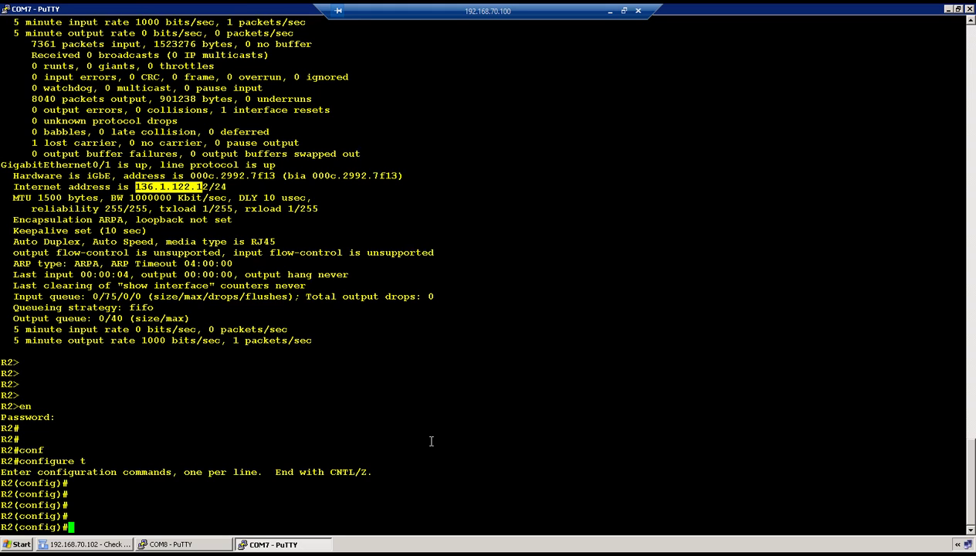
Enable ISAKMP on R2 with crypto isakmp enable.
{"action": "type", "text": "cry"}
{"action": "key", "text": "Tab"}
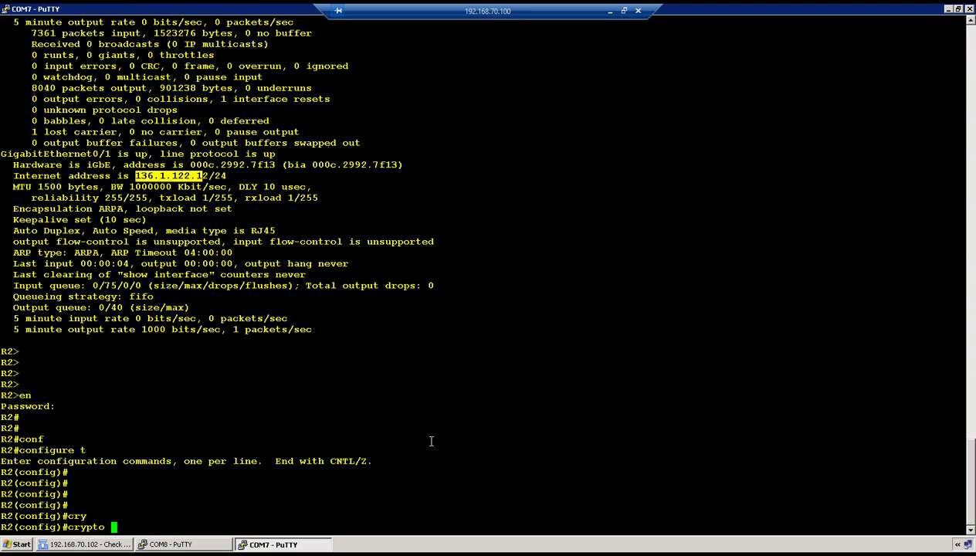
{"action": "type", "text": "is"}
{"action": "key", "text": "Tab"}
{"action": "type", "text": "e"}
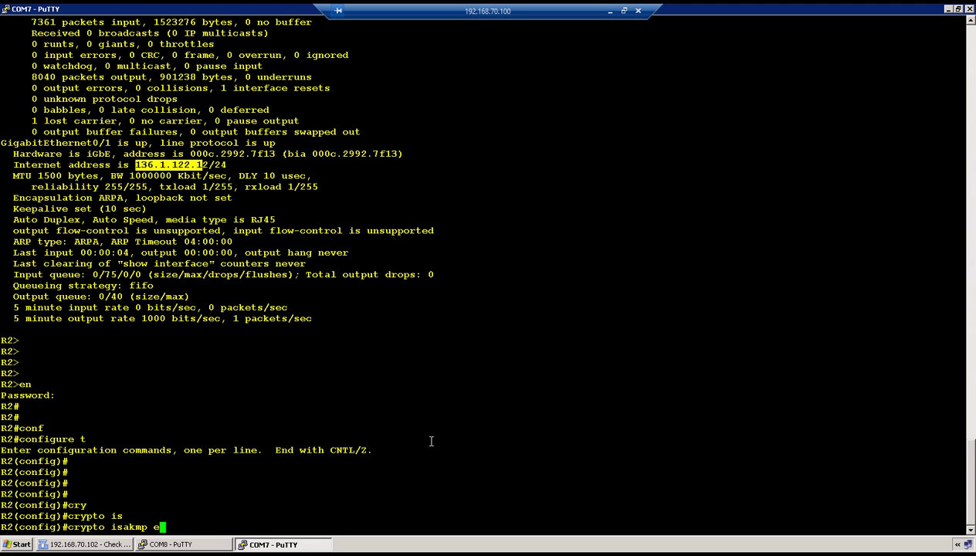
{"action": "type", "text": "n"}
{"action": "key", "text": "Tab"}
{"action": "key", "text": "Return"}
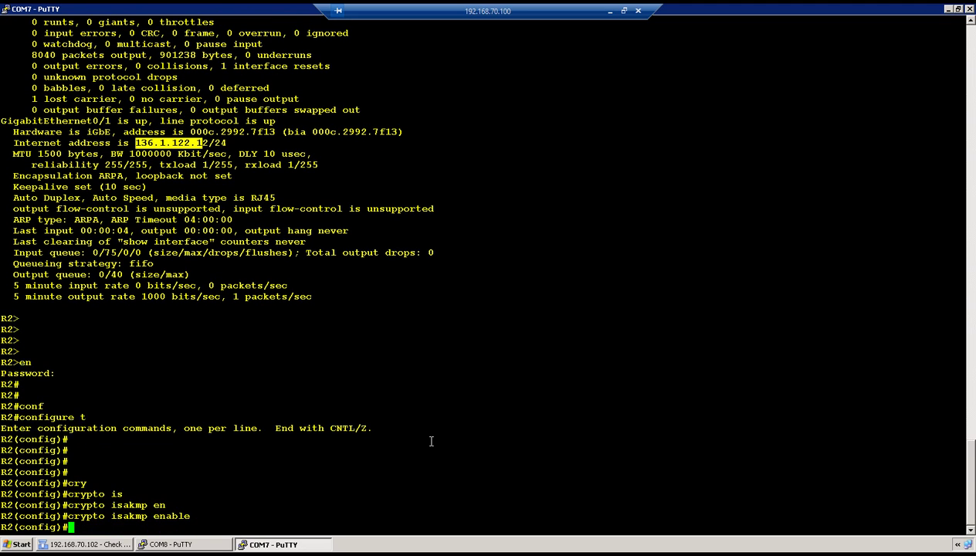
{"action": "key", "text": "Return"}
{"action": "key", "text": "Return"}
{"action": "key", "text": "Return"}
Create ISAKMP policy 10 with 3DES encryption.
{"action": "type", "text": "cry"}
{"action": "key", "text": "Tab"}
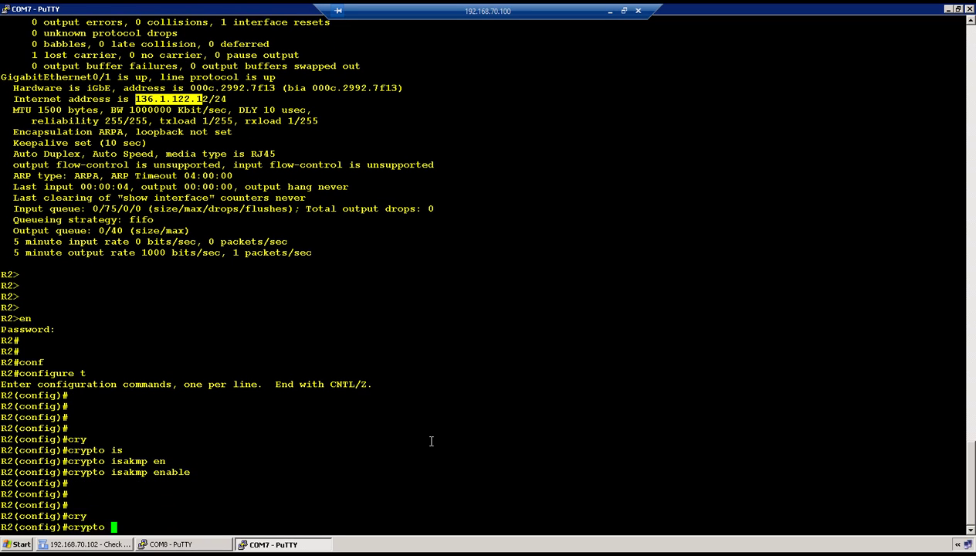
{"action": "type", "text": "is"}
{"action": "key", "text": "Tab"}
{"action": "type", "text": "po"}
{"action": "key", "text": "Tab"}
{"action": "type", "text": "10"}
{"action": "key", "text": "Return"}
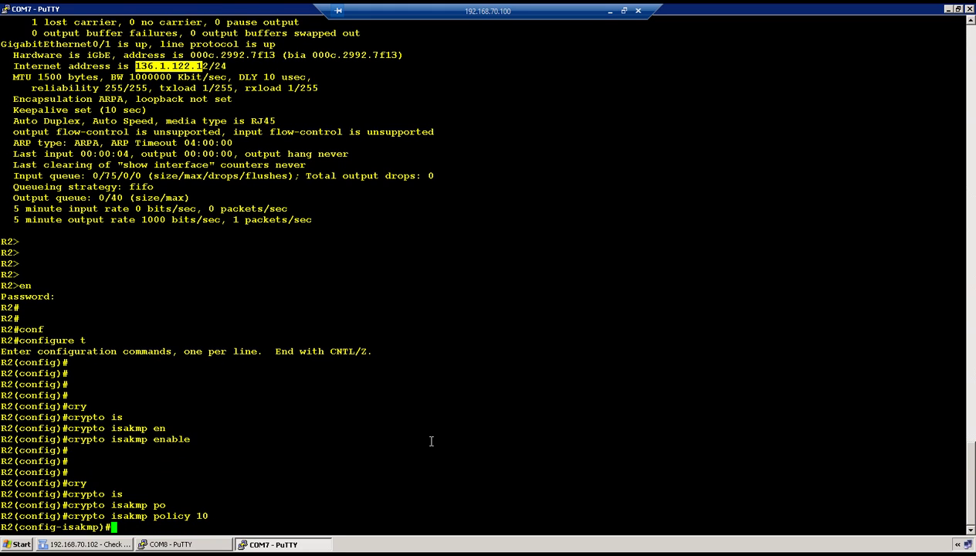
{"action": "type", "text": "enc"}
{"action": "key", "text": "Tab"}
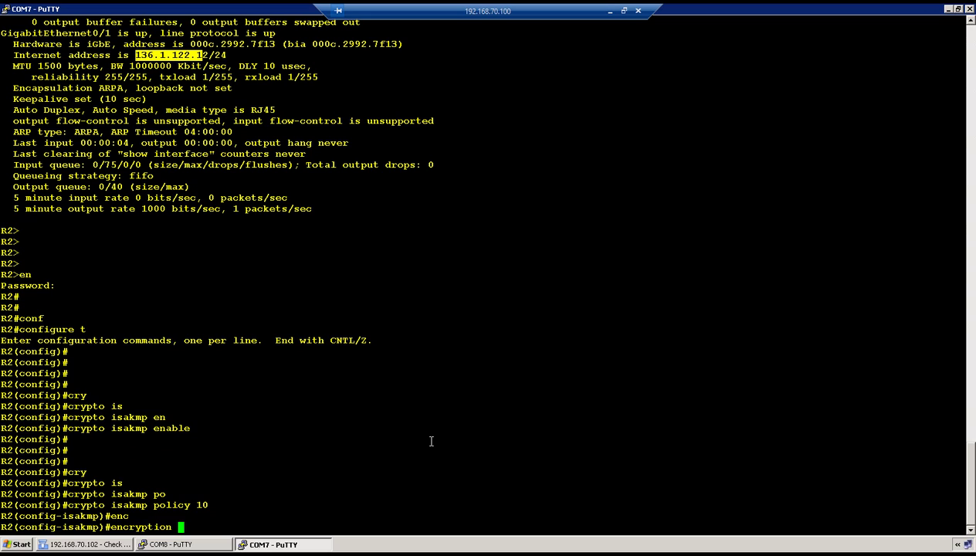
{"action": "type", "text": "3des"}
{"action": "key", "text": "Return"}
Give ISAKMP policy 10 MD5 hash, pre-shared authentication and Diffie-Hellman group 2.
{"action": "type", "text": "has"}
{"action": "key", "text": "Tab"}
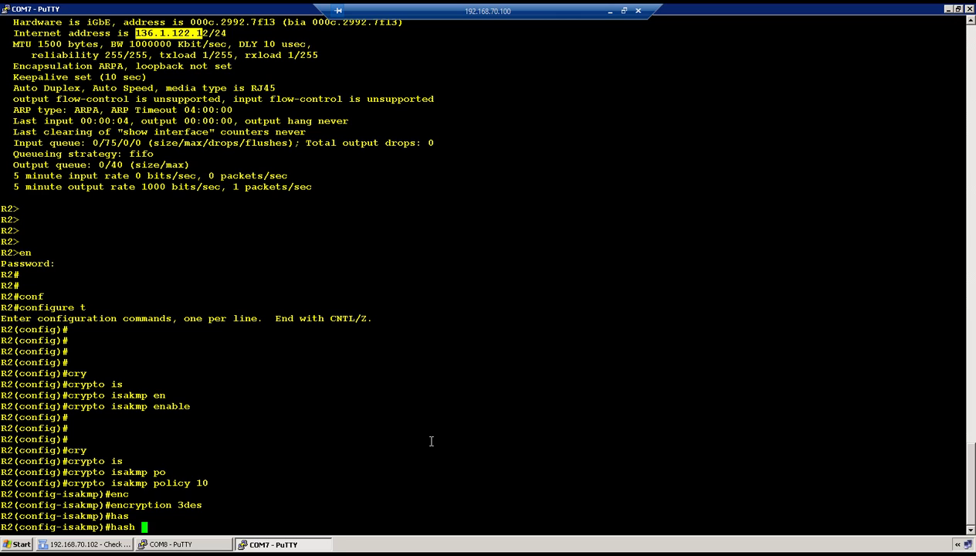
{"action": "type", "text": "md5"}
{"action": "key", "text": "Return"}
{"action": "type", "text": "aut"}
{"action": "key", "text": "Tab"}
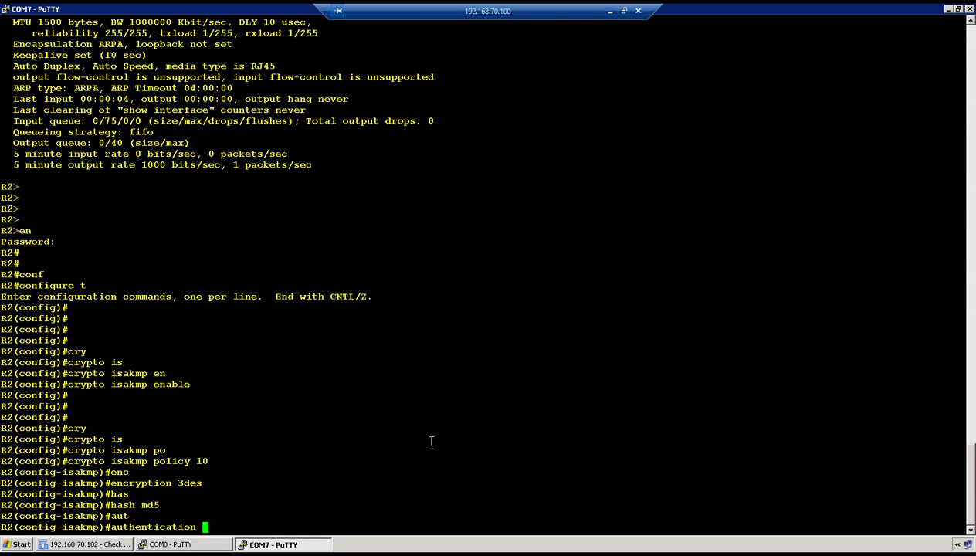
{"action": "type", "text": "pre"}
{"action": "key", "text": "Tab"}
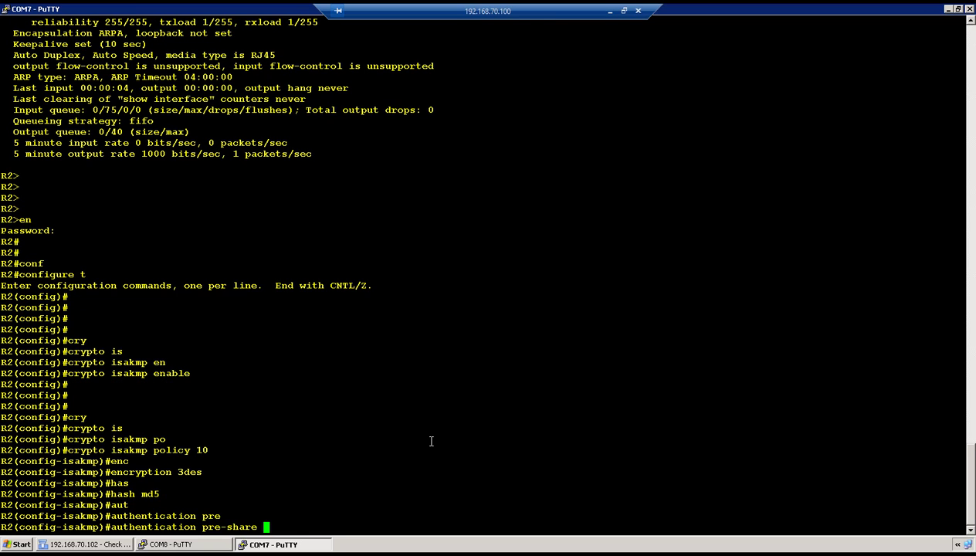
{"action": "key", "text": "Return"}
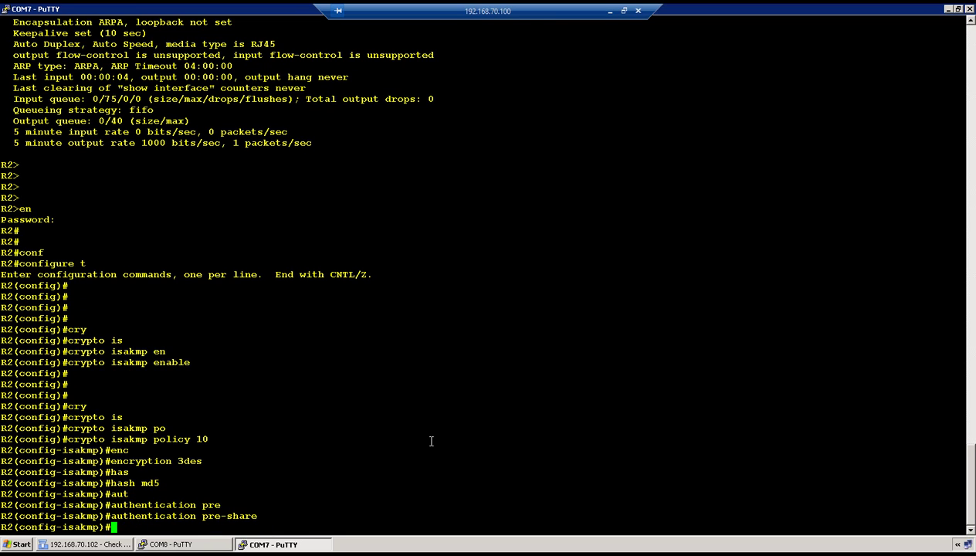
{"action": "type", "text": "gro"}
{"action": "key", "text": "Tab"}
{"action": "type", "text": "2"}
{"action": "key", "text": "Return"}
{"action": "type", "text": "exit"}
{"action": "key", "text": "Return"}
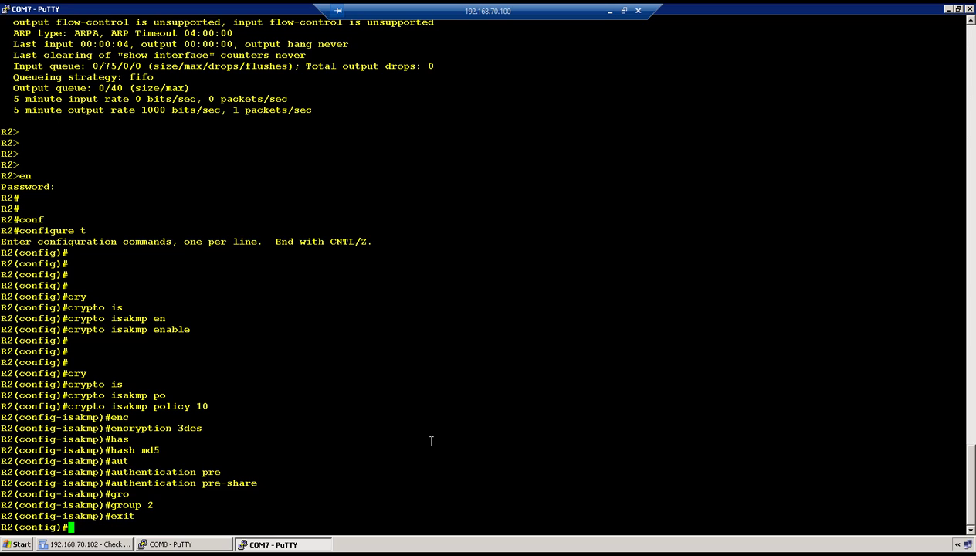
{"action": "key", "text": "Return"}
Configure an ISAKMP pre-shared key (type 0) for peer address 136.1.122.102.
{"action": "type", "text": "cry"}
{"action": "key", "text": "Tab"}
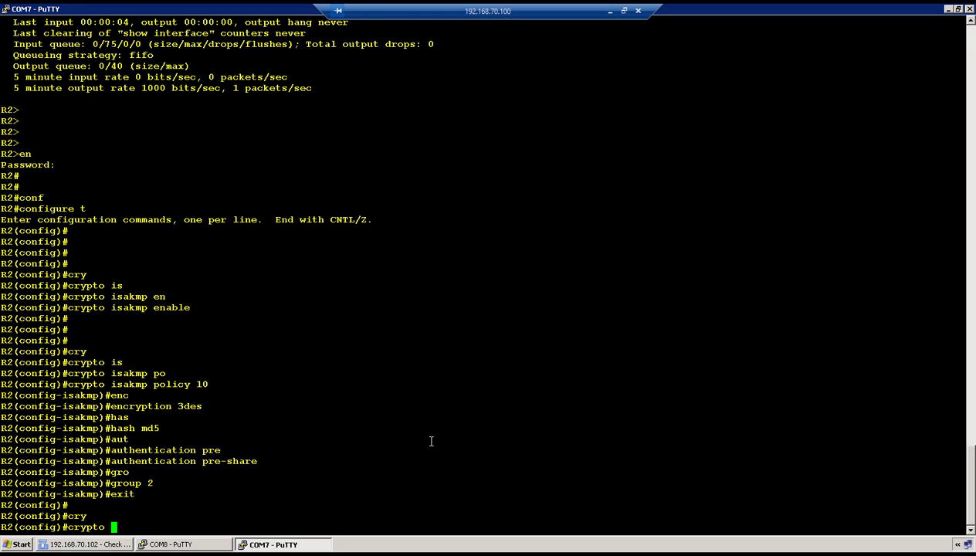
{"action": "type", "text": "is"}
{"action": "key", "text": "Tab"}
{"action": "type", "text": "key 0 cisco123"}
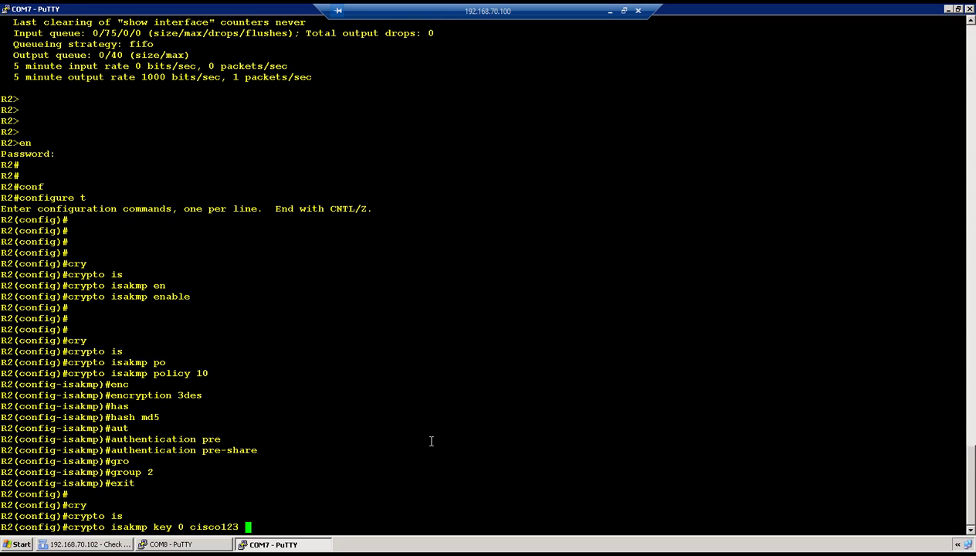
{"action": "type", "text": " add"}
{"action": "key", "text": "Tab"}
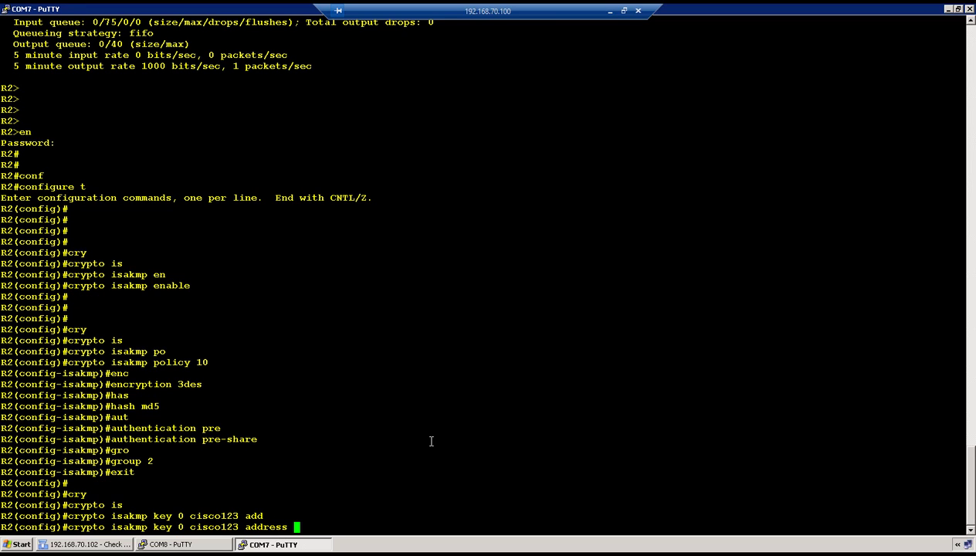
{"action": "type", "text": "136.1.122.102"}
{"action": "key", "text": "Return"}
{"action": "key", "text": "Return"}
{"action": "key", "text": "Return"}
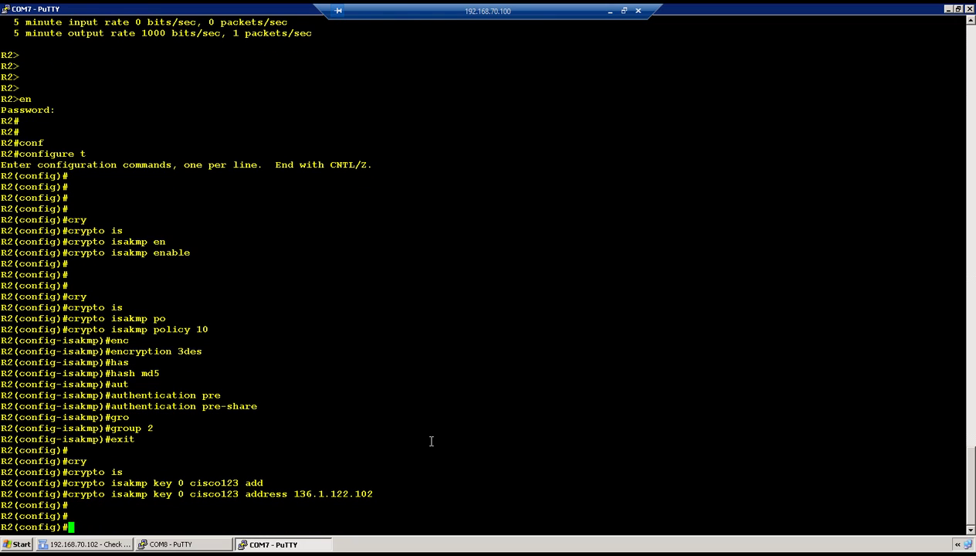
Create IPsec transform set p2 using esp-aes and esp-sha-hmac.
{"action": "type", "text": "cry"}
{"action": "key", "text": "Tab"}
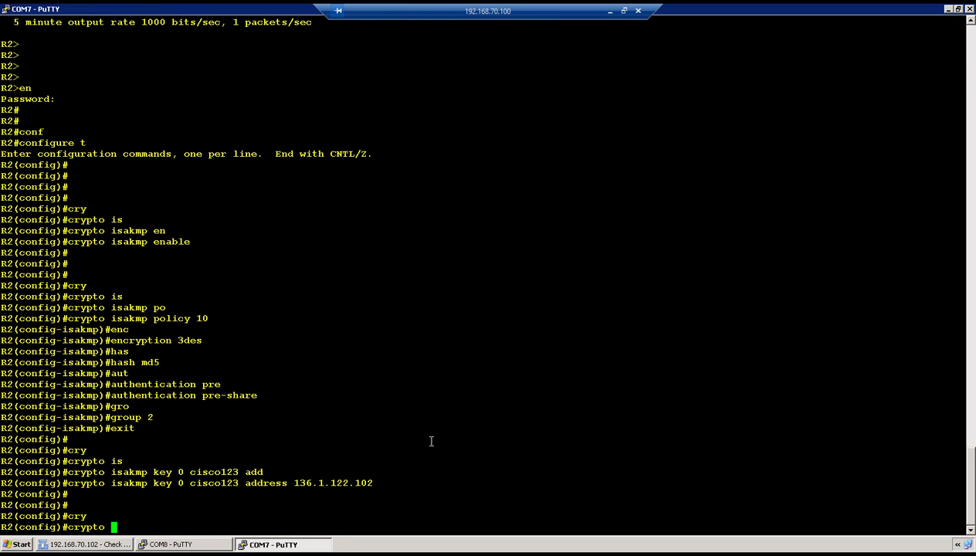
{"action": "type", "text": "ip"}
{"action": "key", "text": "Tab"}
{"action": "type", "text": "tra"}
{"action": "key", "text": "Tab"}
{"action": "type", "text": "p2 esp-a"}
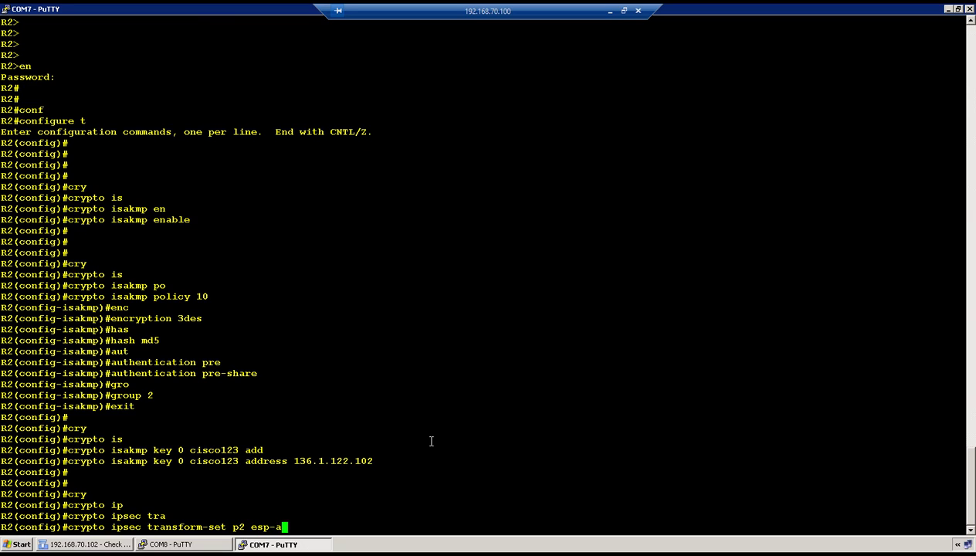
{"action": "key", "text": "Tab"}
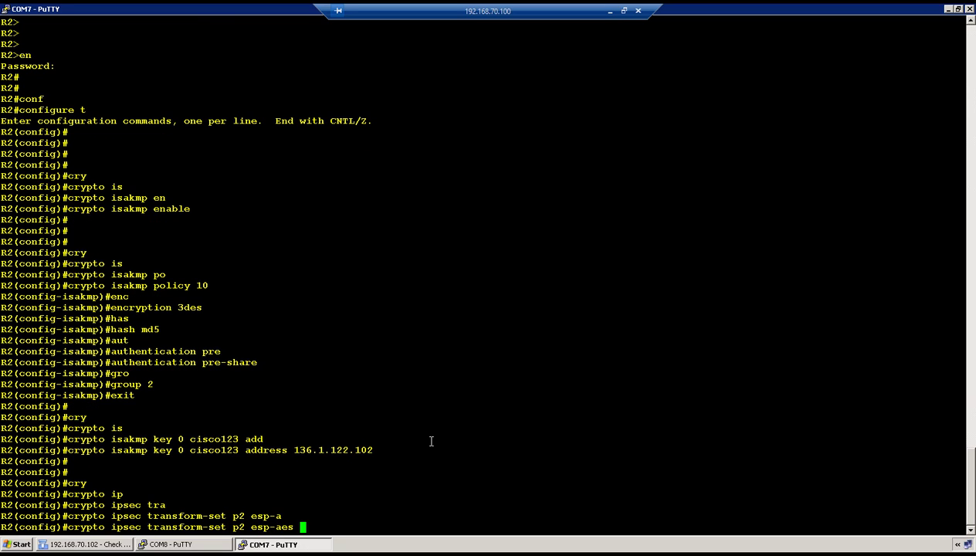
{"action": "type", "text": "esp"}
{"action": "key", "text": "Tab"}
{"action": "type", "text": "sh"}
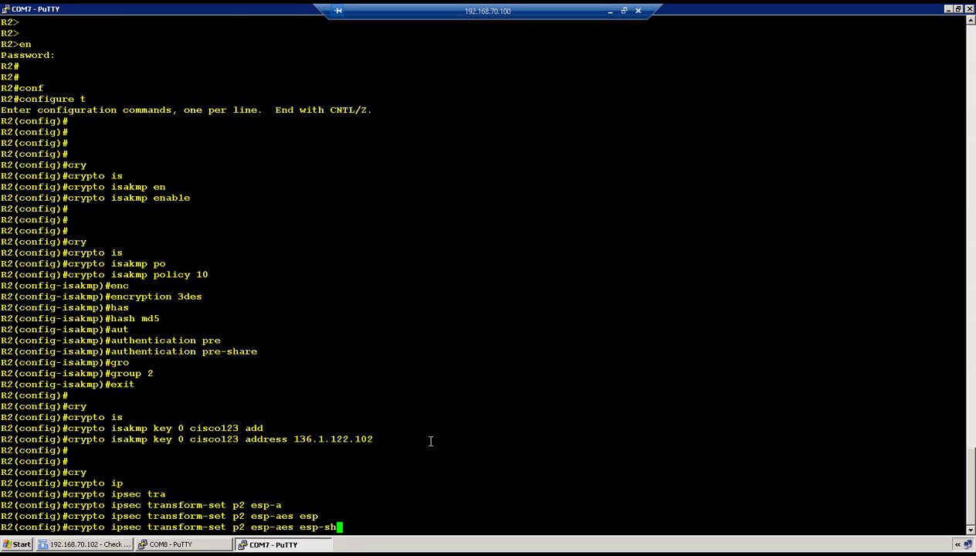
{"action": "key", "text": "Tab"}
{"action": "key", "text": "Tab"}
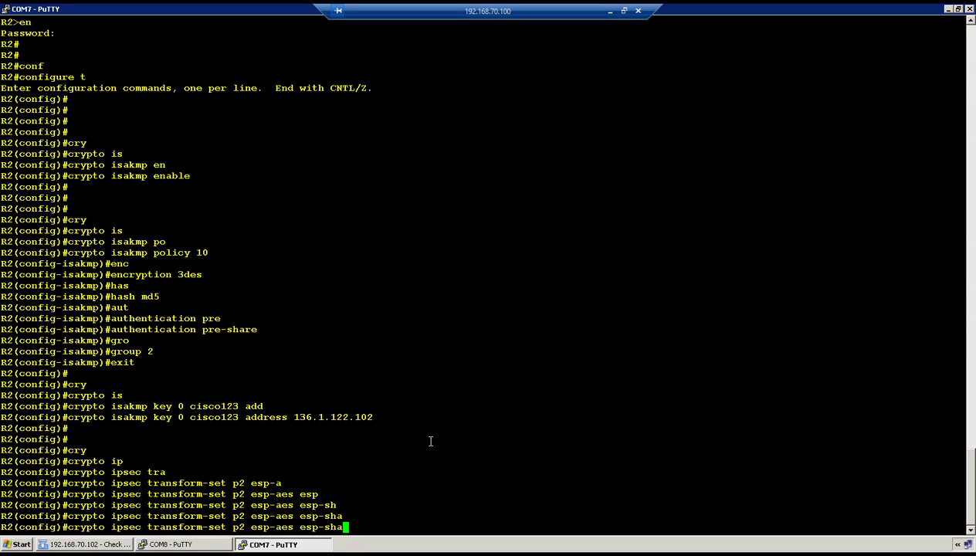
{"action": "type", "text": "-h"}
{"action": "key", "text": "Tab"}
{"action": "key", "text": "Return"}
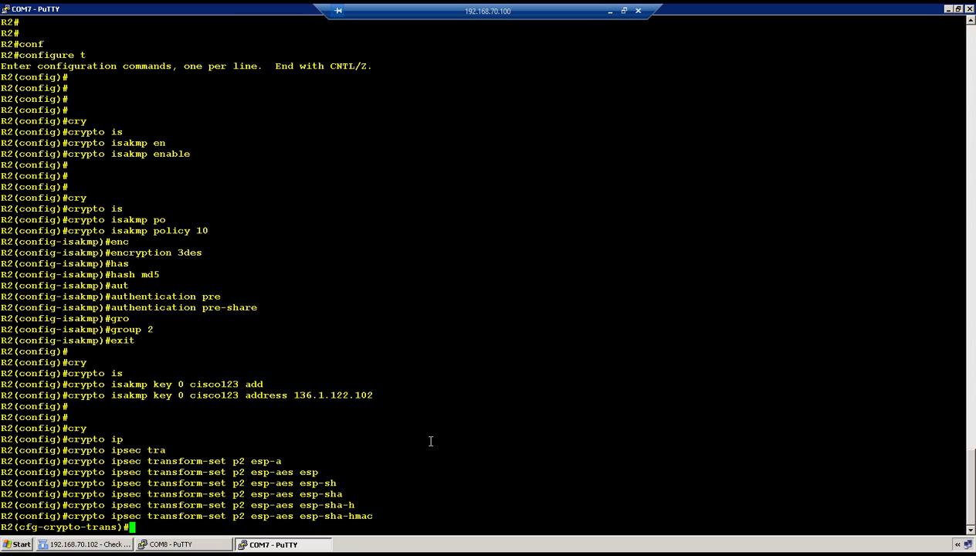
{"action": "type", "text": "exit"}
{"action": "key", "text": "Return"}
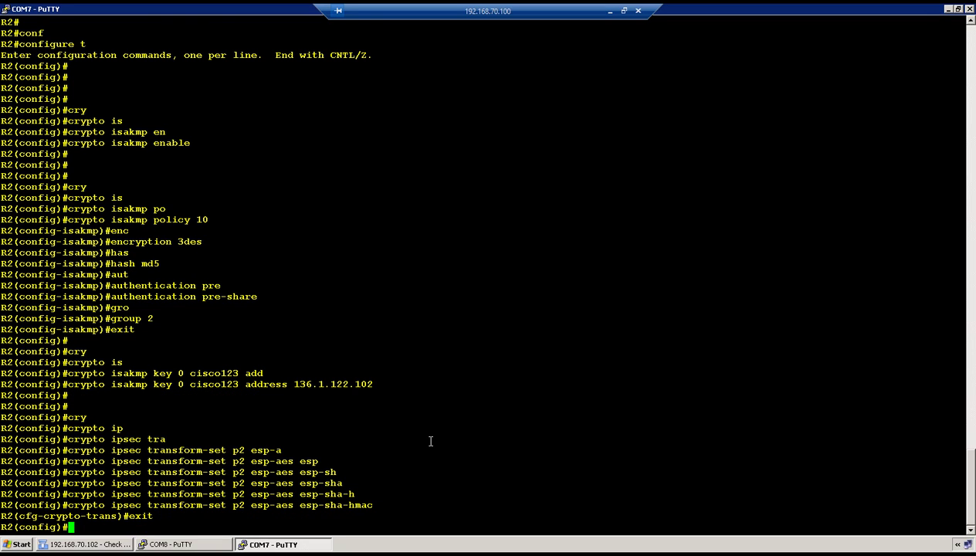
{"action": "key", "text": "Return"}
{"action": "key", "text": "Return"}
Add access-list 101 permitting IP from 160.1.1.0/24 to 150.1.1.0/24.
{"action": "type", "text": "acc"}
{"action": "key", "text": "Tab"}
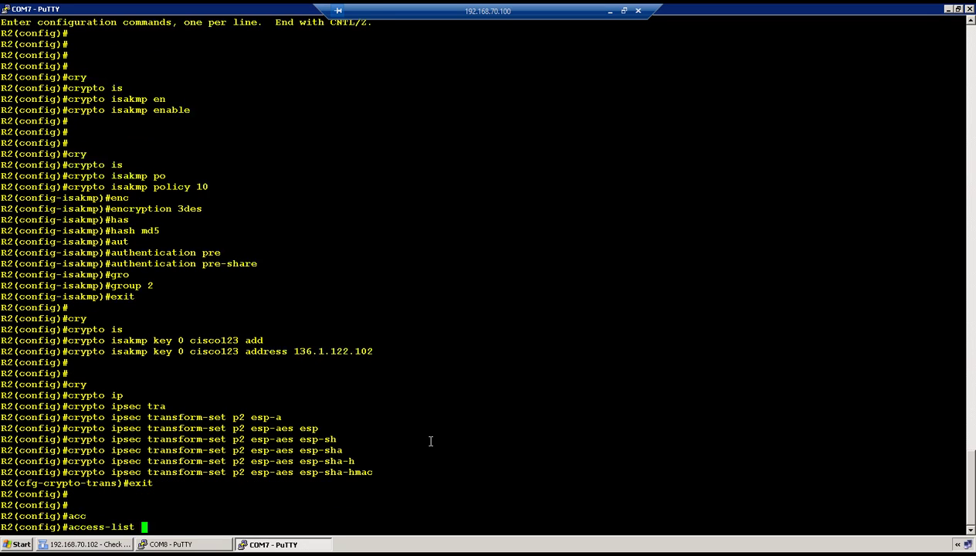
{"action": "type", "text": "101 per"}
{"action": "key", "text": "Tab"}
{"action": "type", "text": "ip "}
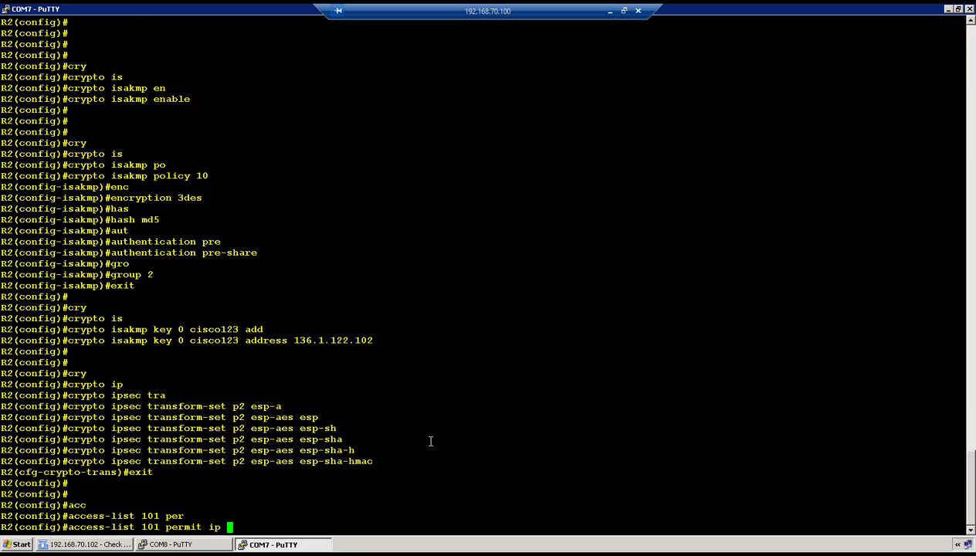
{"action": "type", "text": "160.1.1.0 0.0.0.255"}
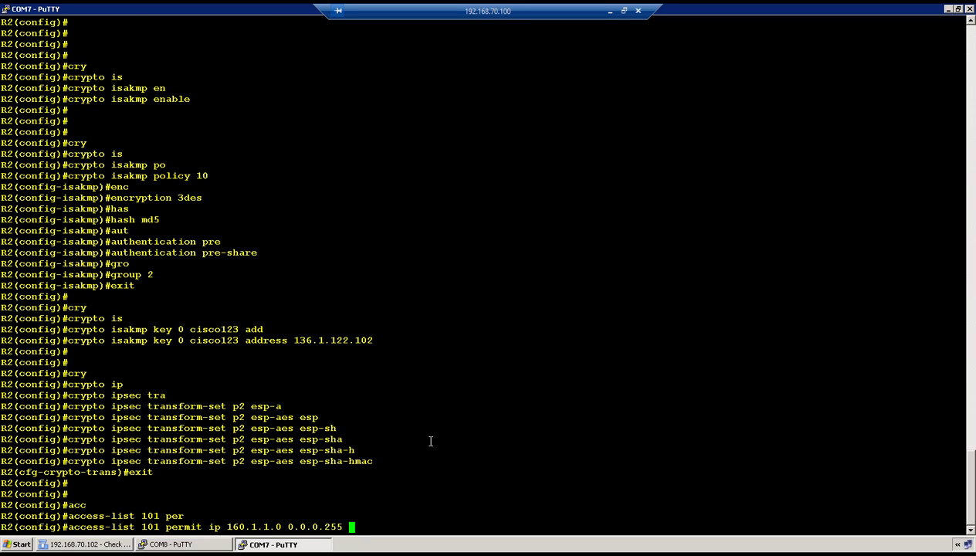
{"action": "type", "text": " 150.1.1.0 0.0.0.255"}
{"action": "key", "text": "Return"}
{"action": "key", "text": "Return"}
{"action": "key", "text": "Return"}
Create crypto map troika 10 ipsec-isakmp using transform set p2.
{"action": "type", "text": "cry"}
{"action": "key", "text": "Tab"}
{"action": "type", "text": "map"}
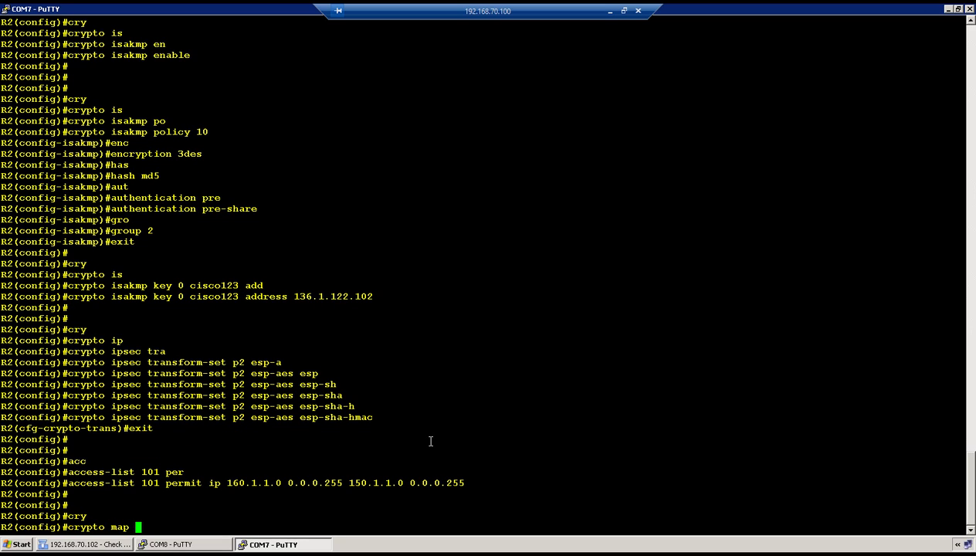
{"action": "type", "text": " troika 10 ip"}
{"action": "key", "text": "Tab"}
{"action": "type", "text": "i"}
{"action": "key", "text": "Tab"}
{"action": "key", "text": "Return"}
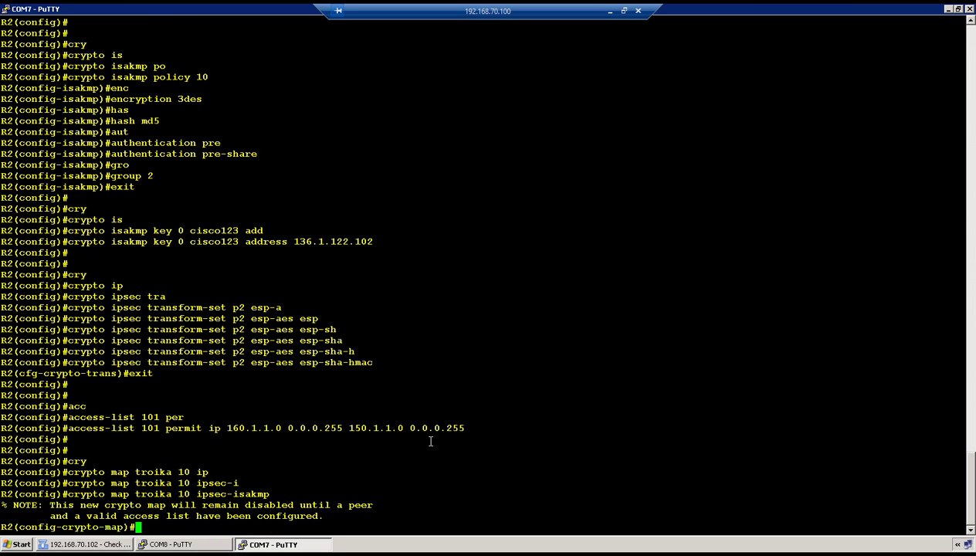
{"action": "type", "text": "set tra"}
{"action": "key", "text": "Tab"}
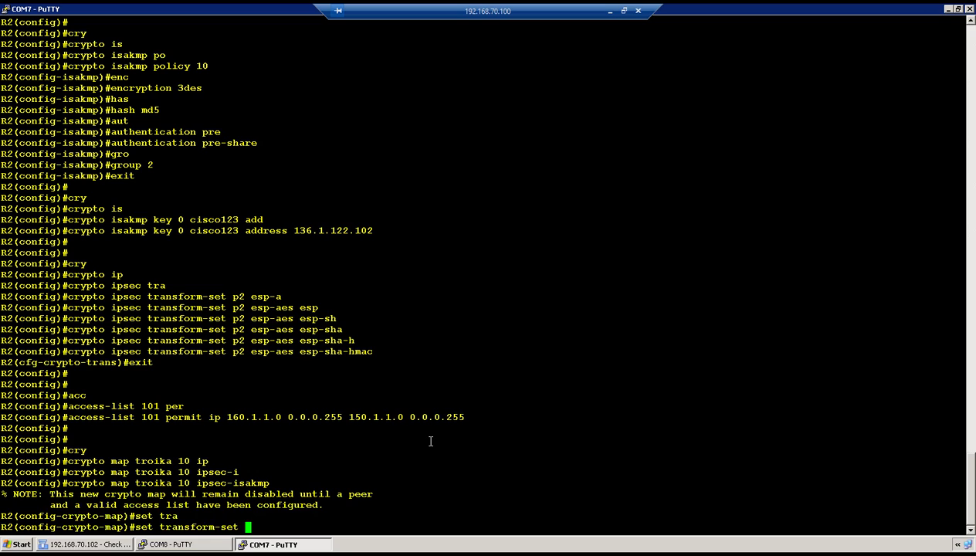
{"action": "type", "text": "p2"}
{"action": "key", "text": "Return"}
Set crypto map peer 136.1.122.102, match address 101, and exit the crypto map.
{"action": "type", "text": "set pe"}
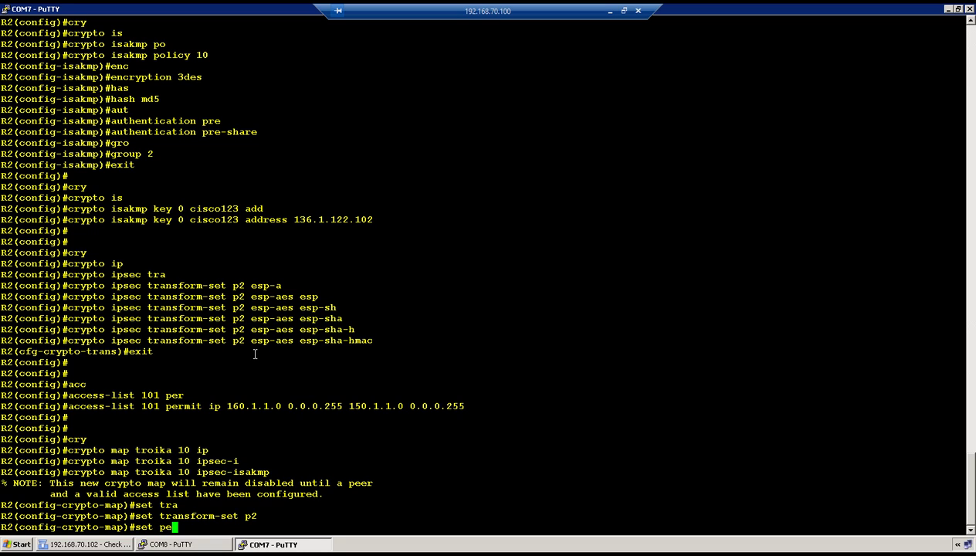
{"action": "key", "text": "Tab"}
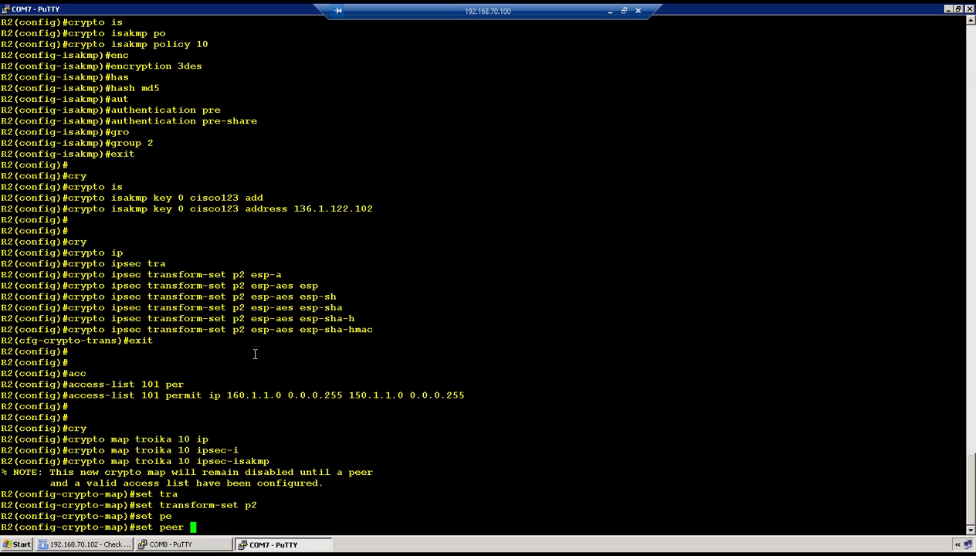
{"action": "type", "text": "136.1.122.102"}
{"action": "key", "text": "Return"}
{"action": "type", "text": "s"}
{"action": "key", "text": "BackSpace"}
{"action": "type", "text": "mat"}
{"action": "key", "text": "Tab"}
{"action": "type", "text": "add"}
{"action": "key", "text": "Tab"}
{"action": "type", "text": "101"}
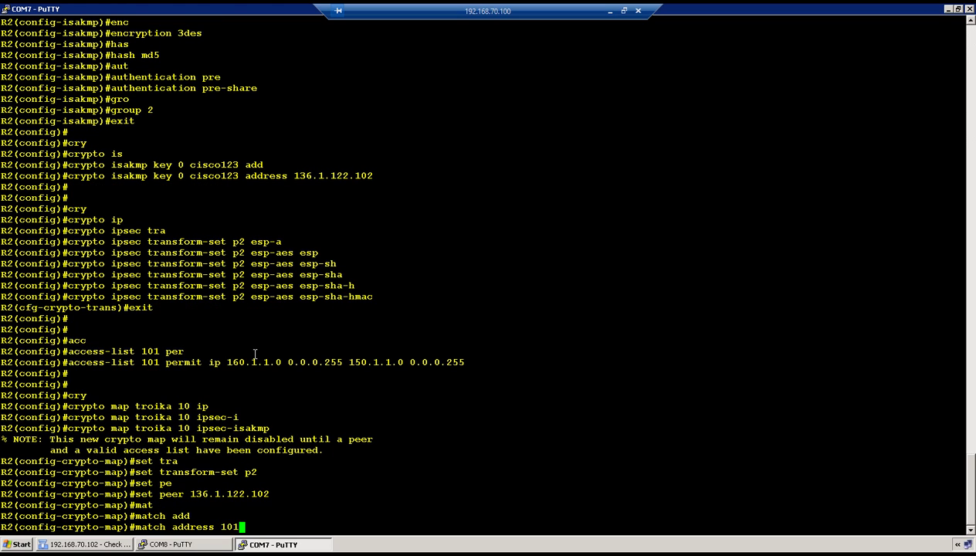
{"action": "key", "text": "Return"}
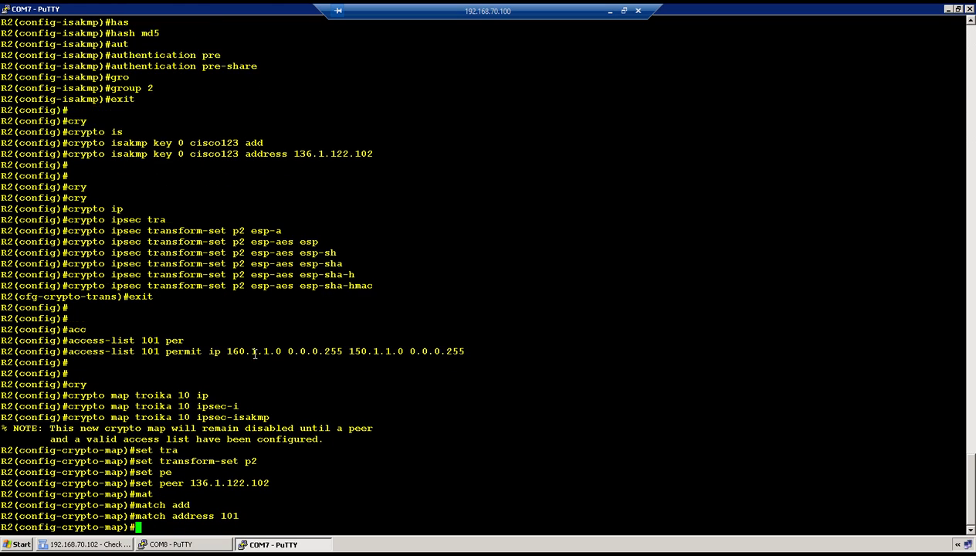
{"action": "key", "text": "Return"}
{"action": "type", "text": "exit"}
{"action": "key", "text": "Return"}
{"action": "key", "text": "Return"}
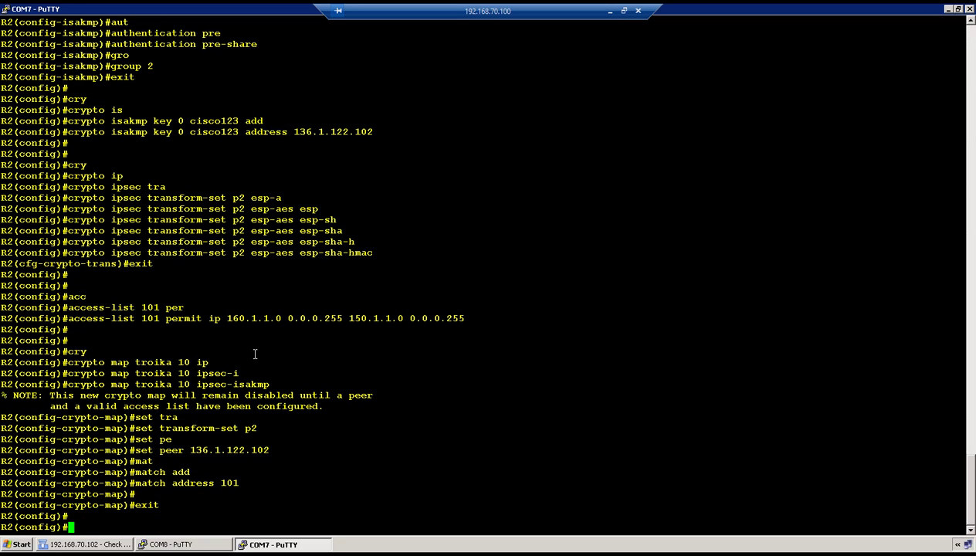
{"action": "type", "text": "int gi0"}
Apply crypto map troika to interface gi0/1 and leave the interface configuration.
{"action": "type", "text": "/1"}
{"action": "key", "text": "Return"}
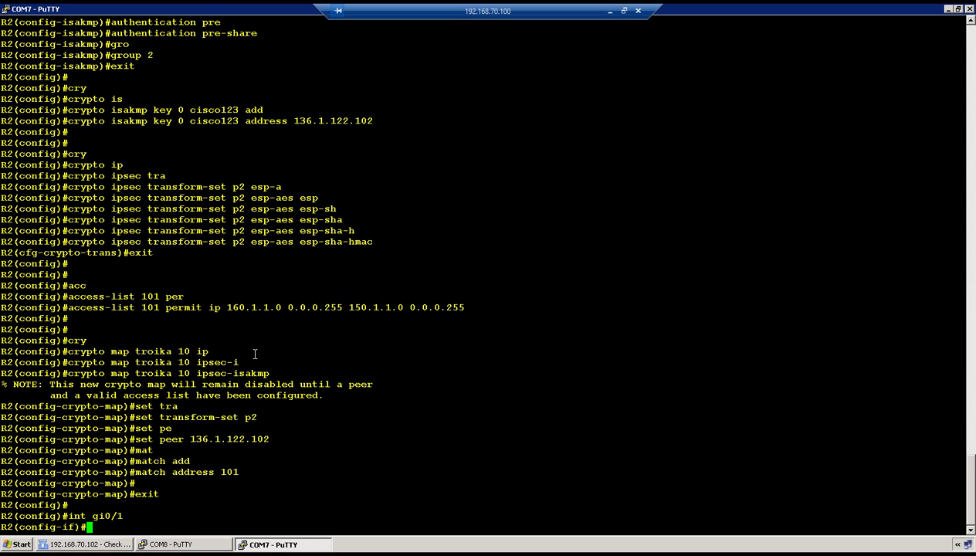
{"action": "type", "text": "cry"}
{"action": "key", "text": "Tab"}
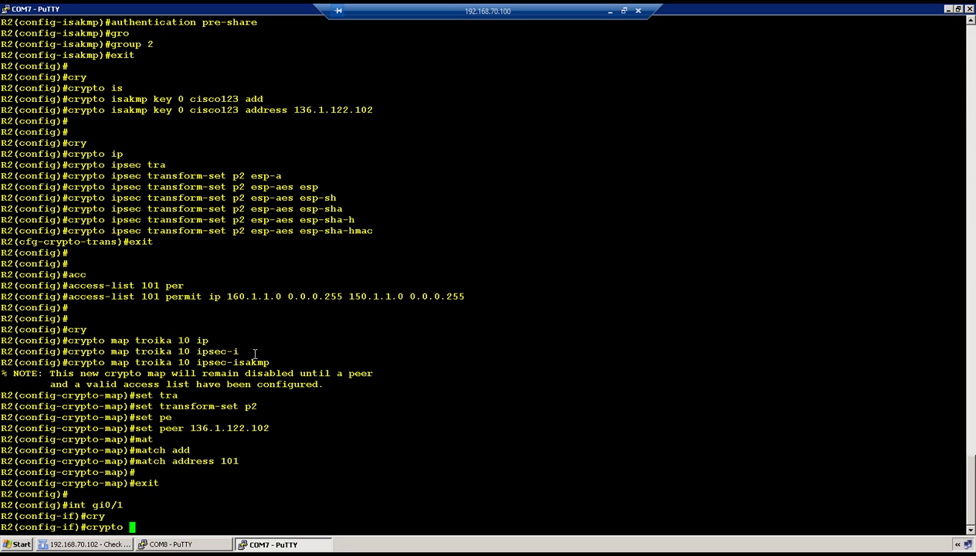
{"action": "type", "text": "ma"}
{"action": "key", "text": "Tab"}
{"action": "type", "text": "troika"}
{"action": "key", "text": "Return"}
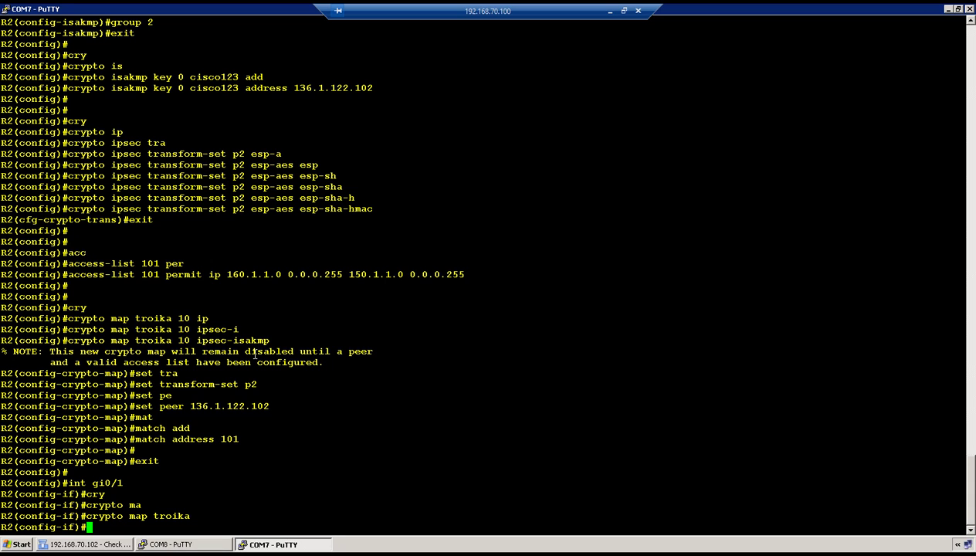
{"action": "type", "text": "exit"}
{"action": "key", "text": "Return"}
{"action": "key", "text": "Return"}
{"action": "key", "text": "Return"}
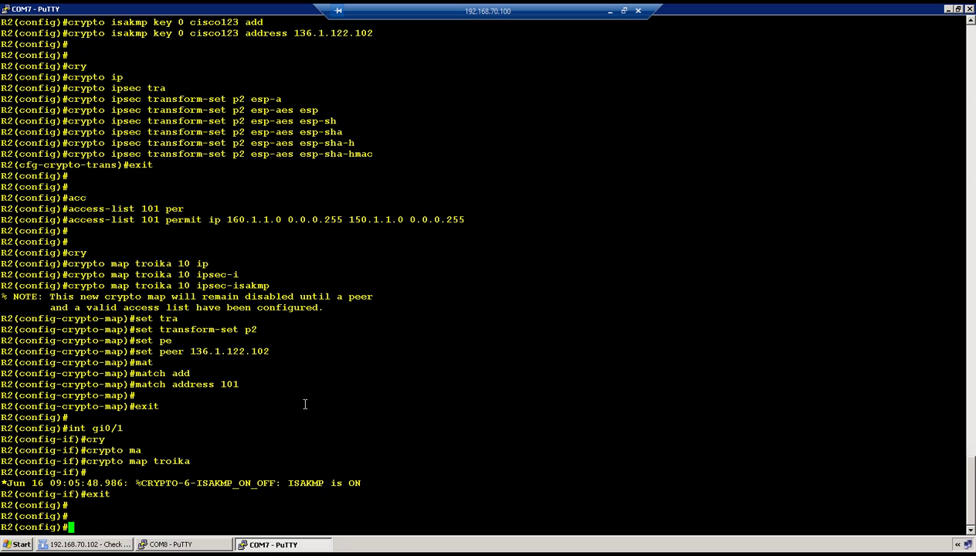
Exit configuration mode and run show ip int br, highlighting the GigabitEthernet0/1 row.
{"action": "type", "text": "exit"}
{"action": "key", "text": "Return"}
{"action": "type", "text": "show ip int br"}
{"action": "key", "text": "Return"}
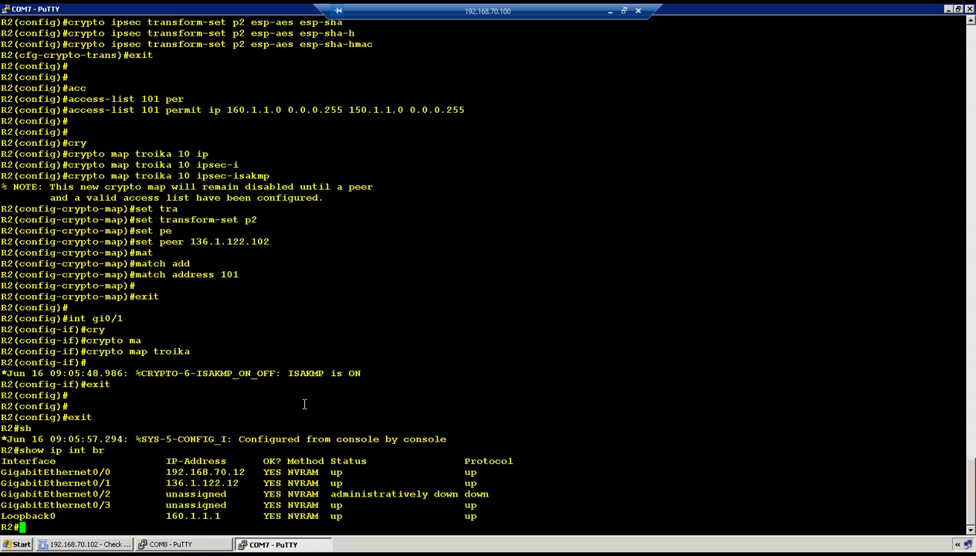
{"action": "left_click", "coordinate": [212, 511]}
{"action": "triple_click", "coordinate": [205, 483]}
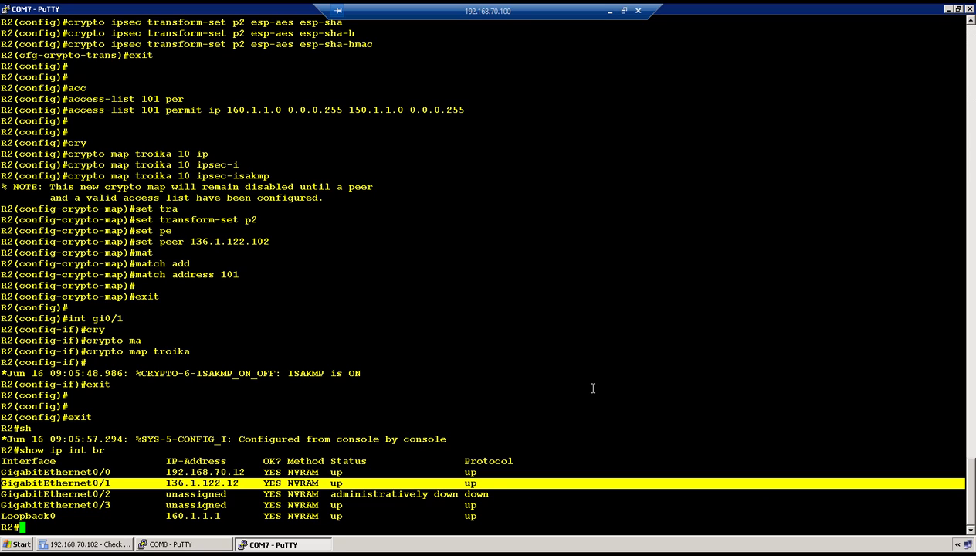
{"action": "left_click", "coordinate": [584, 345]}
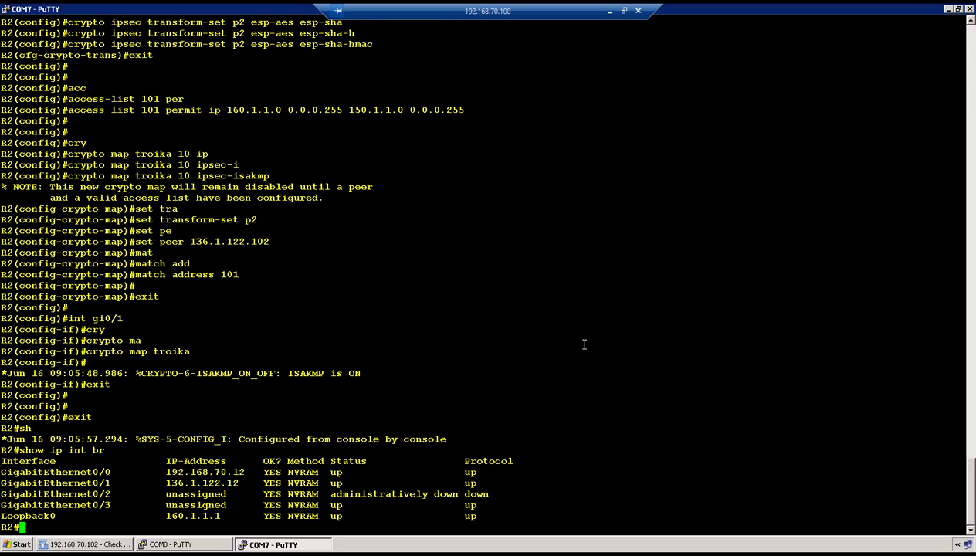
Display R2's routing table with show ip route and highlight the default route via 136.1.122.102.
{"action": "key", "text": "Return"}
{"action": "key", "text": "Return"}
{"action": "type", "text": "show route"}
{"action": "key", "text": "Return"}
{"action": "type", "text": "show p route"}
{"action": "key", "text": "Return"}
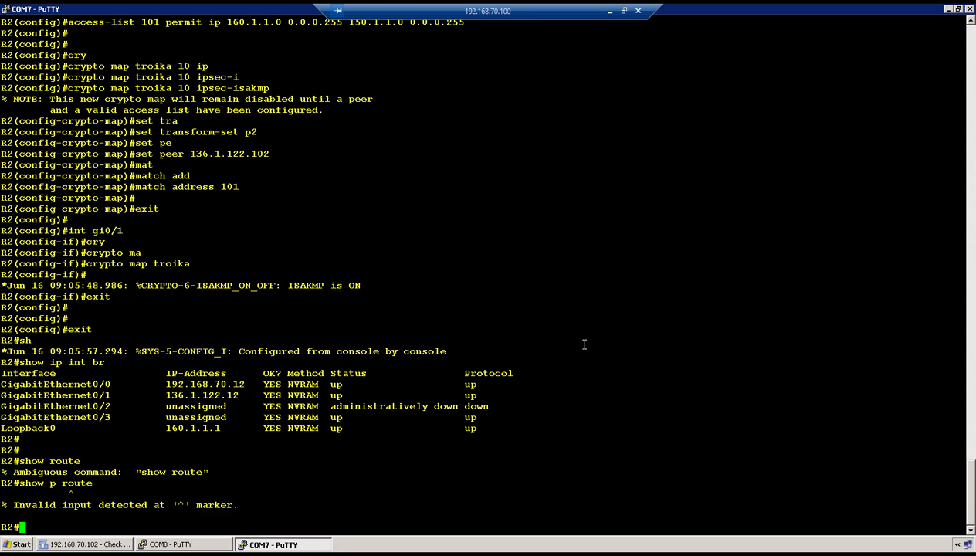
{"action": "type", "text": "show ip route"}
{"action": "key", "text": "Return"}
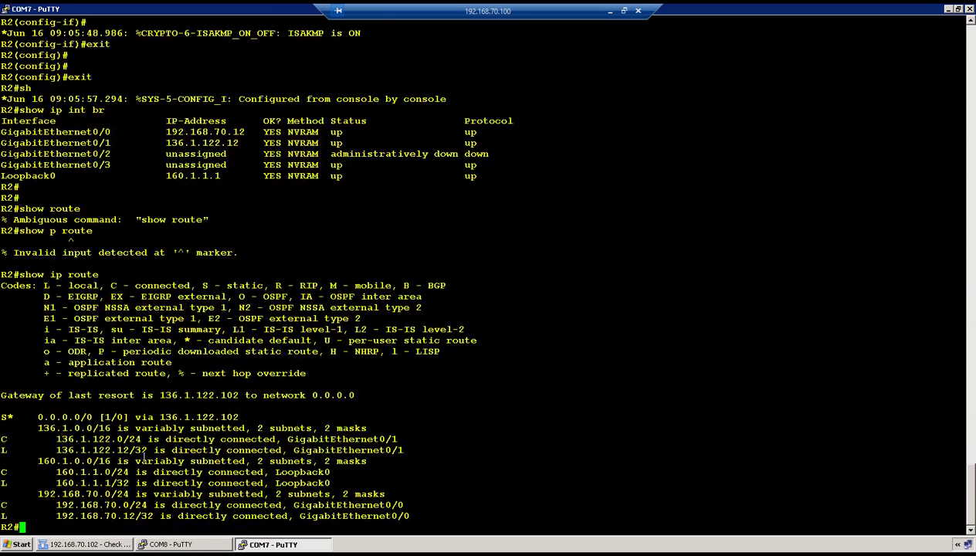
{"action": "left_click_drag", "start_coordinate": [68, 417], "coordinate": [202, 417]}
Open the saved COM5-R1 console session and maximize its window.
{"action": "right_click", "coordinate": [152, 8]}
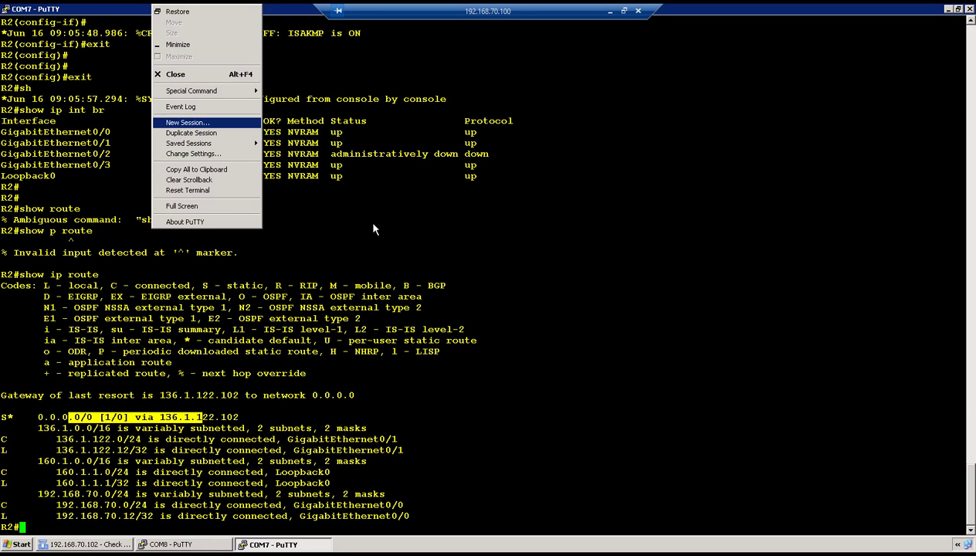
{"action": "key", "text": "Return"}
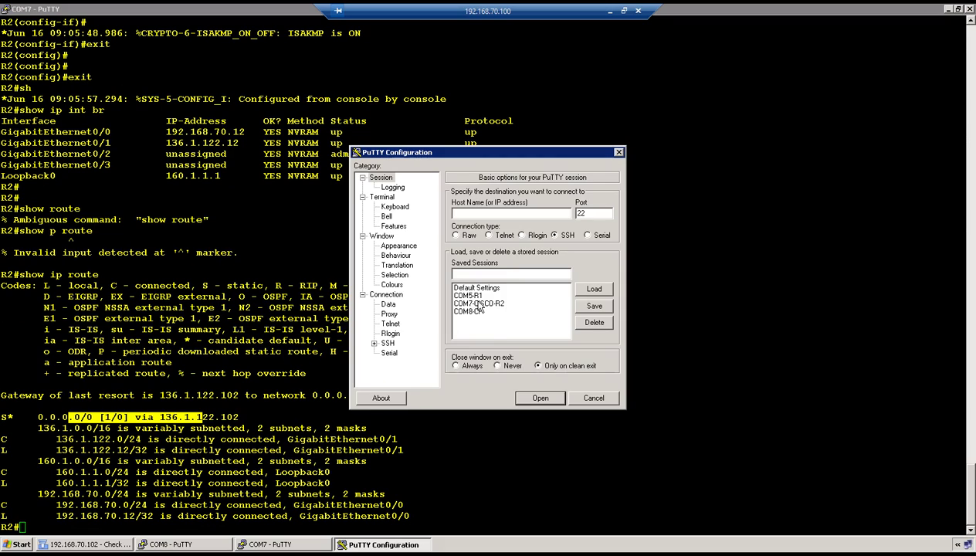
{"action": "double_click", "coordinate": [477, 296]}
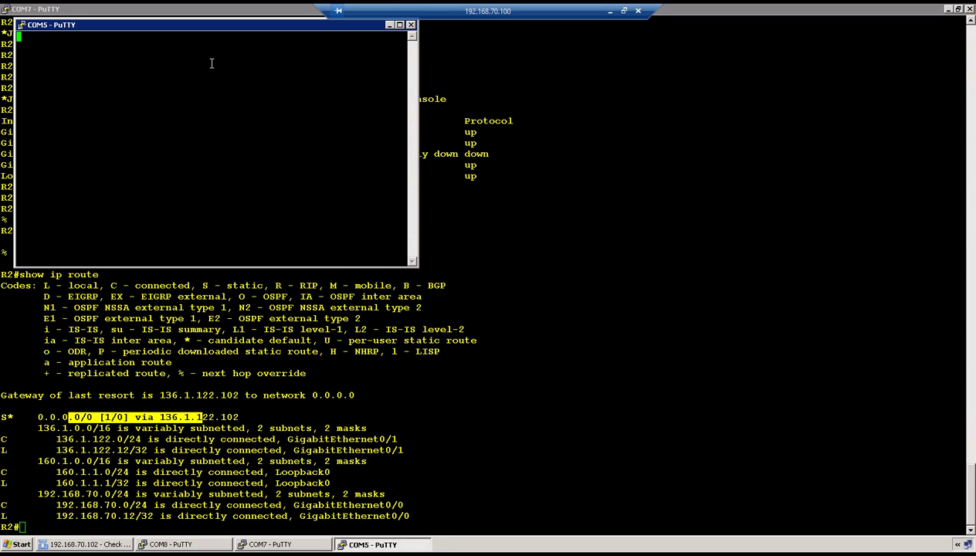
{"action": "key", "text": "Return"}
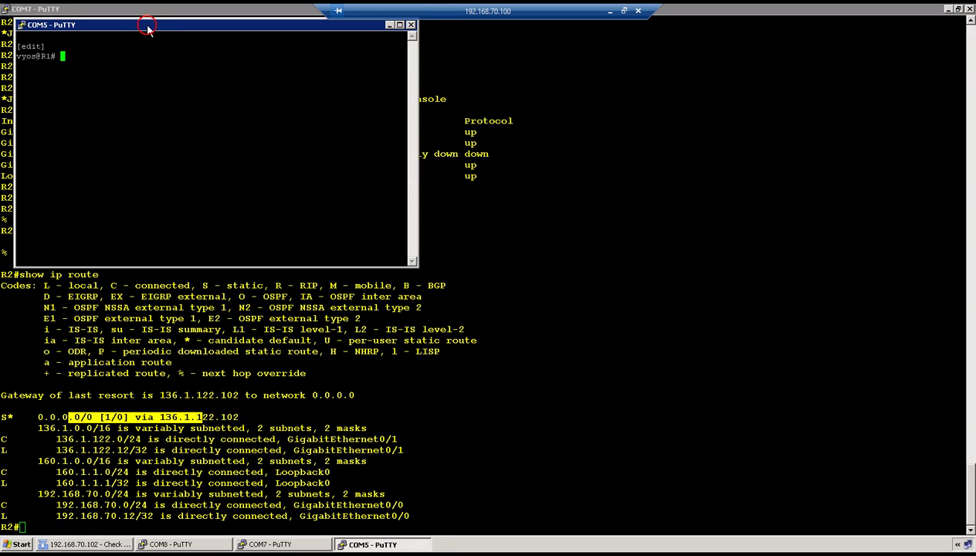
{"action": "double_click", "coordinate": [146, 24]}
Change the session's font to 12-point Courier New.
{"action": "right_click", "coordinate": [152, 7]}
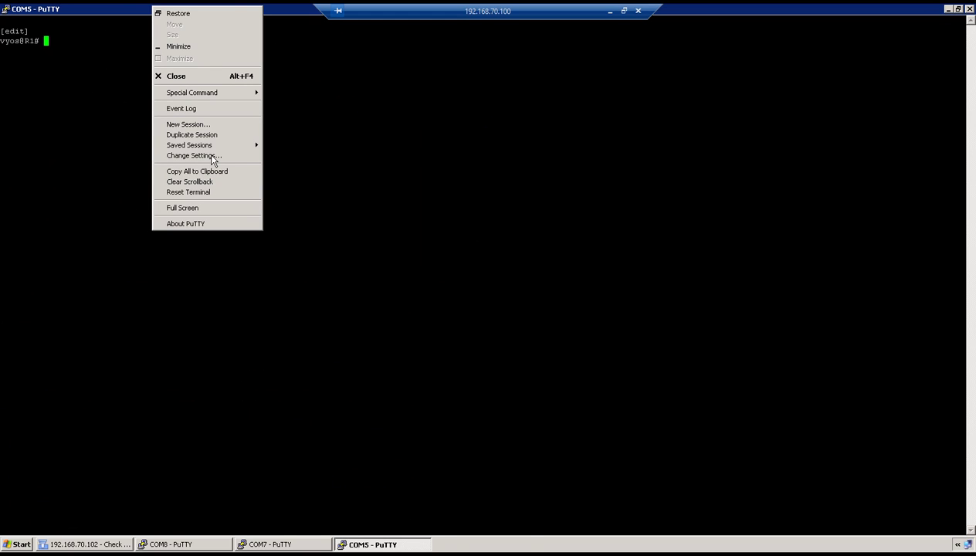
{"action": "left_click", "coordinate": [209, 156]}
{"action": "left_click", "coordinate": [384, 236]}
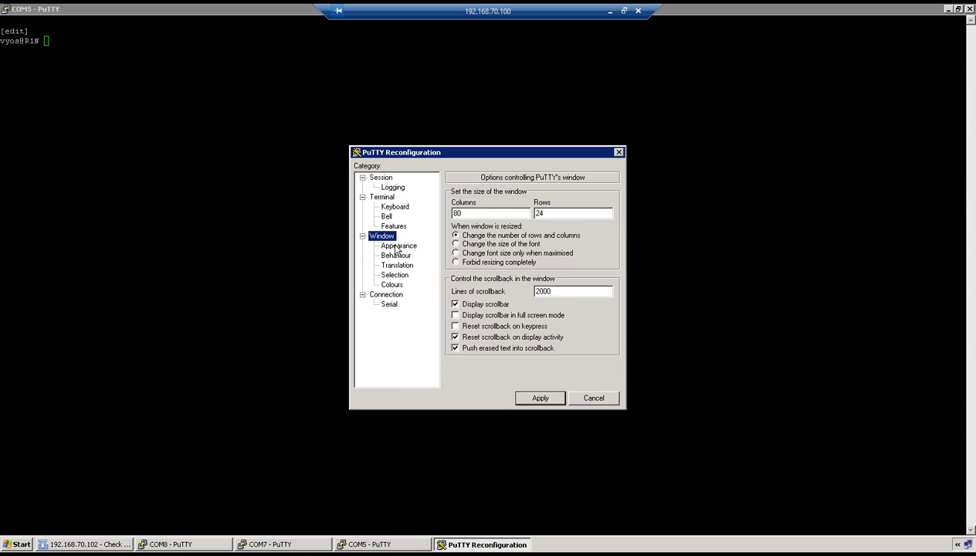
{"action": "left_click", "coordinate": [395, 245]}
{"action": "left_click", "coordinate": [591, 261]}
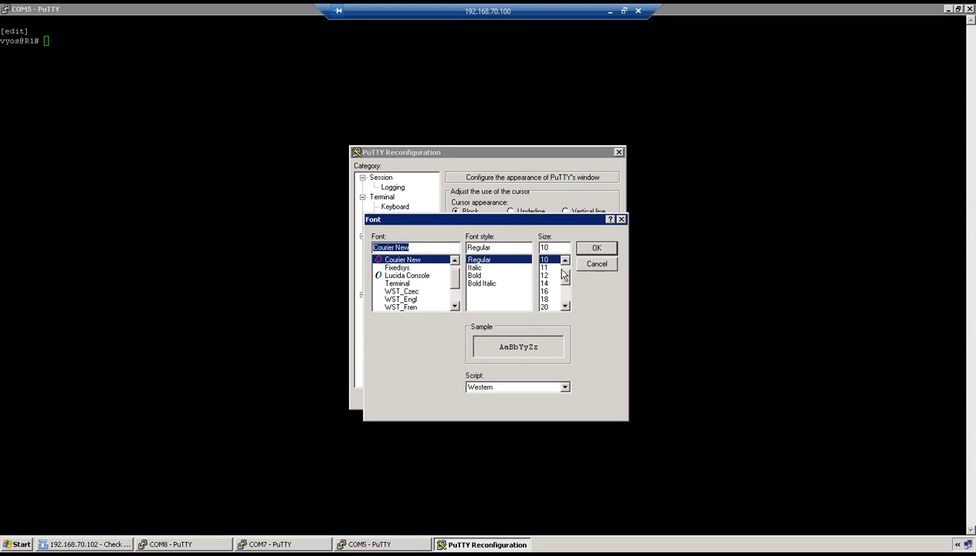
{"action": "left_click", "coordinate": [544, 276]}
{"action": "left_click", "coordinate": [596, 248]}
Set the Default Foreground text colour to yellow.
{"action": "left_click", "coordinate": [398, 286]}
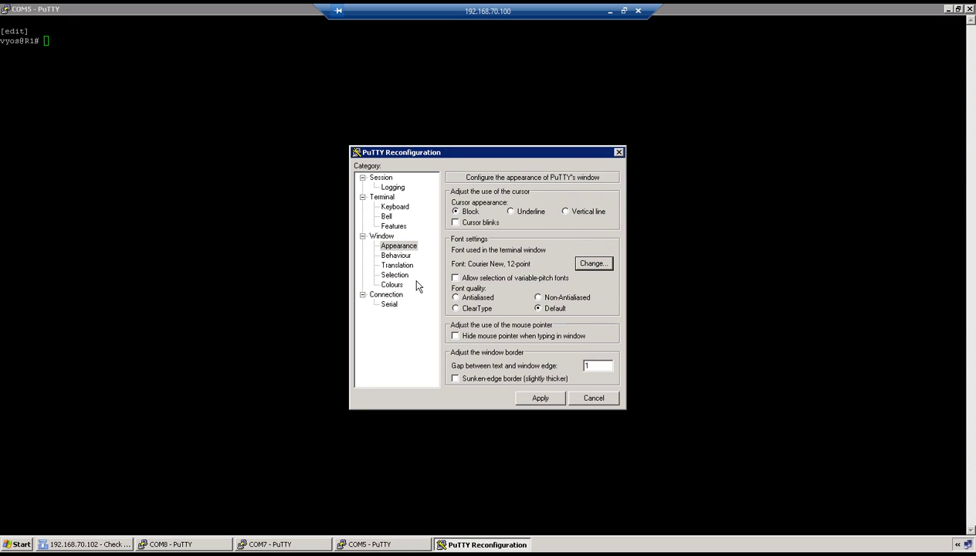
{"action": "left_click", "coordinate": [469, 311]}
{"action": "left_click", "coordinate": [587, 360]}
{"action": "left_click", "coordinate": [379, 206]}
{"action": "left_click", "coordinate": [376, 342]}
Apply the new font and colour settings and exit R1's configuration mode.
{"action": "left_click", "coordinate": [542, 397]}
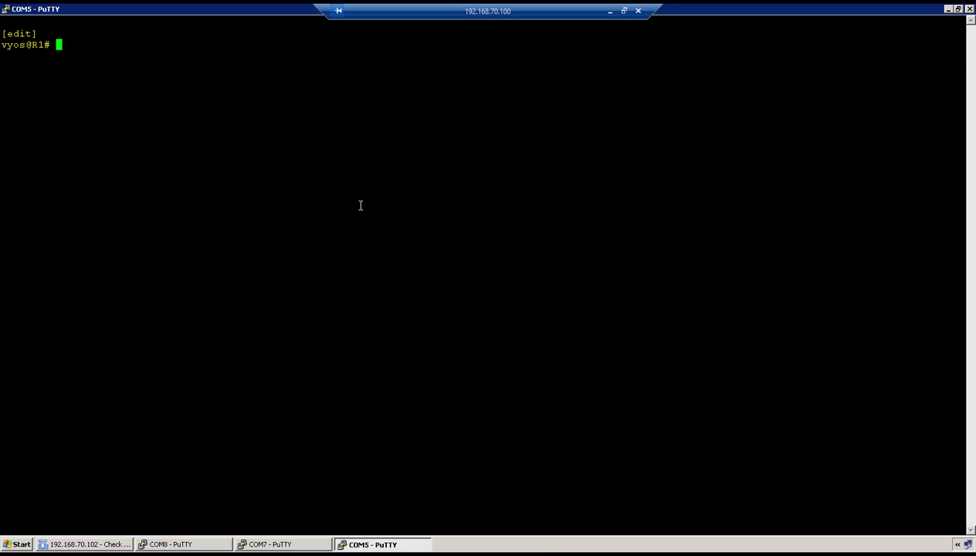
{"action": "key", "text": "Return"}
{"action": "key", "text": "Return"}
{"action": "type", "text": "exit"}
{"action": "key", "text": "Return"}
{"action": "key", "text": "Return"}
List R1's interfaces with show interfaces and highlight loopback address 150.1.1.1.
{"action": "type", "text": "show int"}
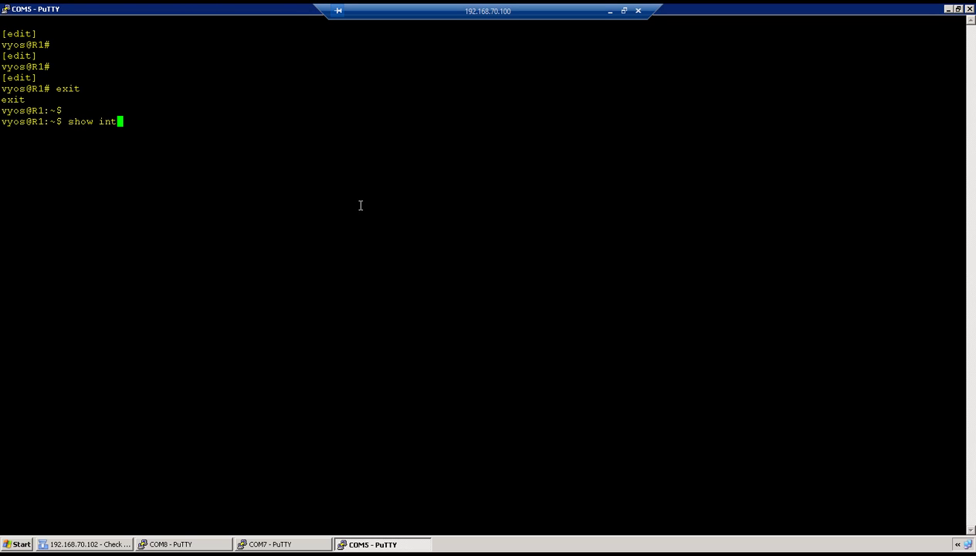
{"action": "key", "text": "Tab"}
{"action": "key", "text": "Return"}
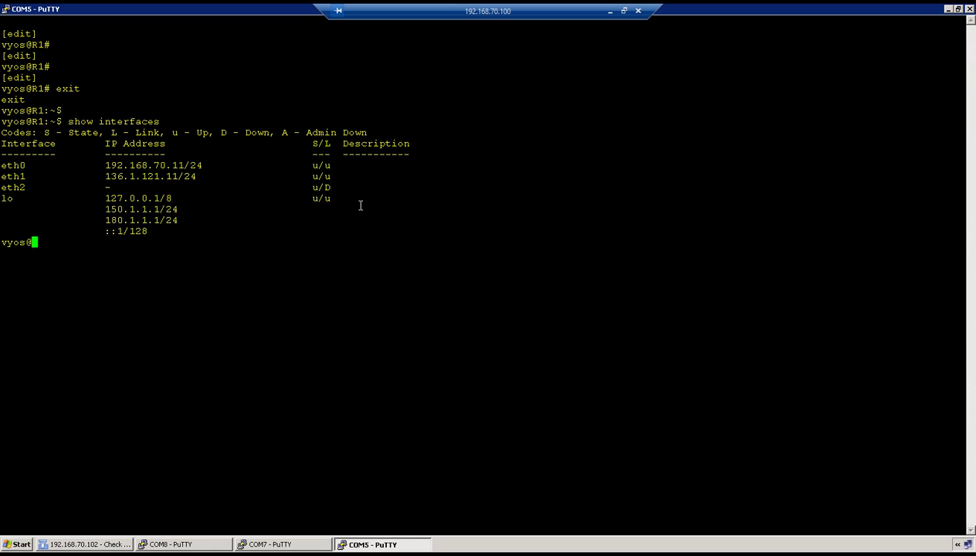
{"action": "left_click_drag", "start_coordinate": [98, 208], "coordinate": [101, 209]}
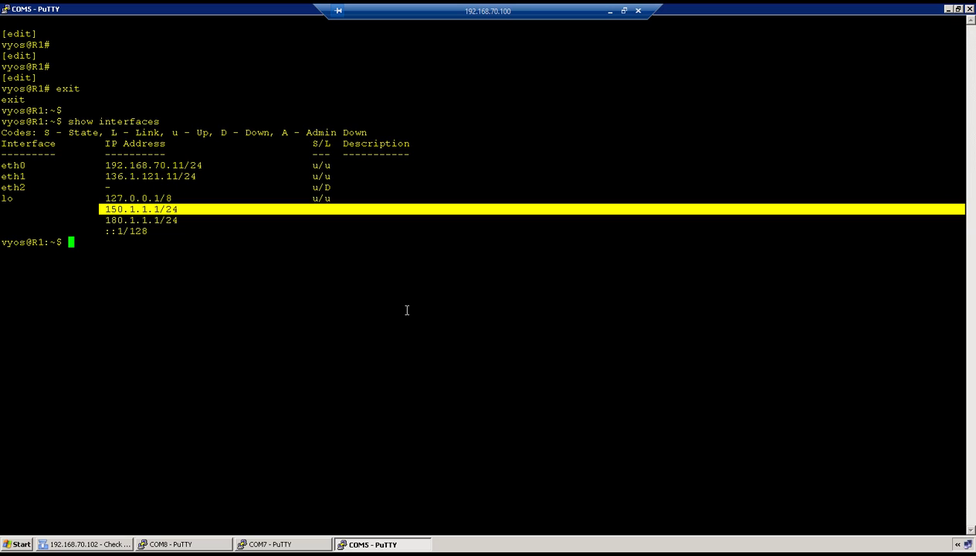
Print R1's routing table with netstat -rn and highlight the default route via 136.1.121.102.
{"action": "type", "text": "netstat -rn"}
{"action": "key", "text": "Return"}
{"action": "left_click_drag", "start_coordinate": [4, 279], "coordinate": [171, 277]}
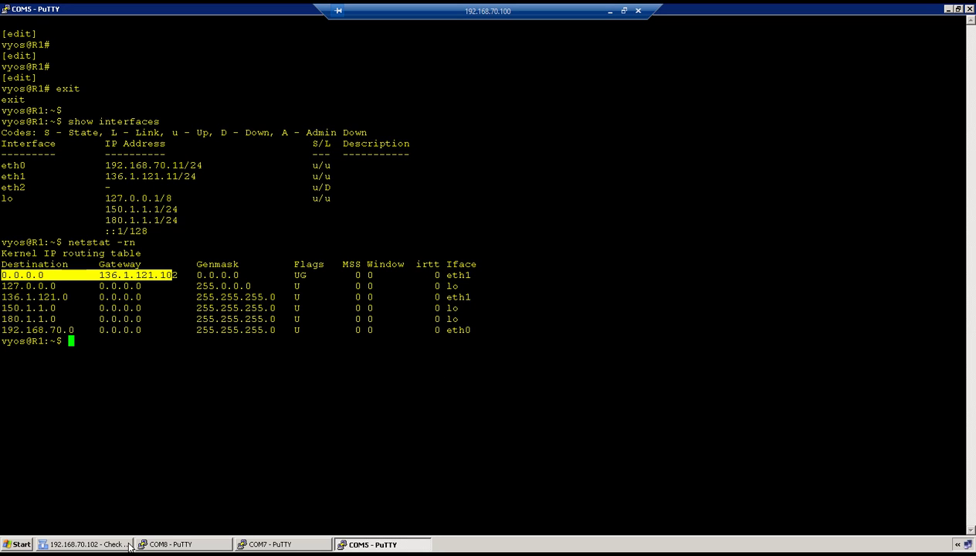
Launch SmartView Tracker from SmartDashboard's SmartConsole menu, then return to R1's COM5 console.
{"action": "left_click", "coordinate": [85, 544]}
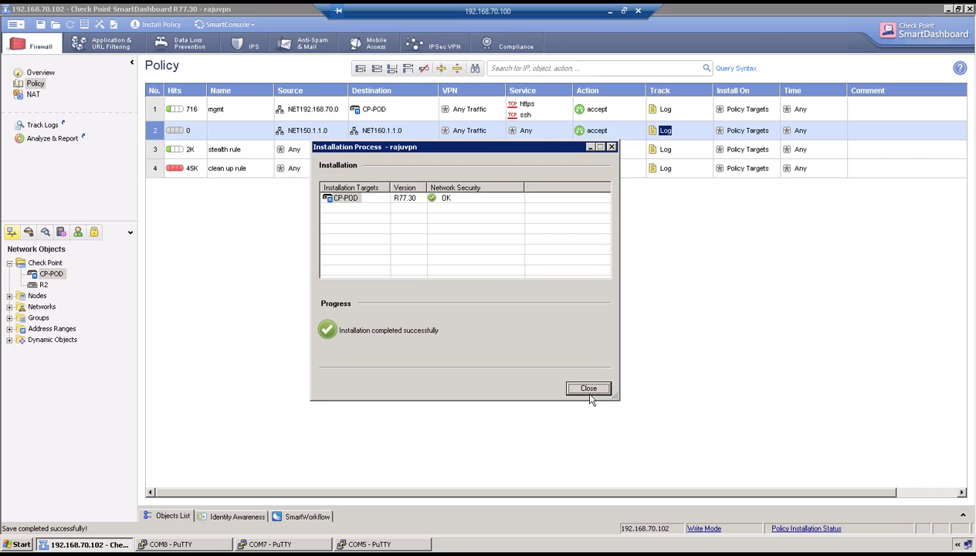
{"action": "left_click", "coordinate": [226, 24]}
{"action": "left_click", "coordinate": [260, 93]}
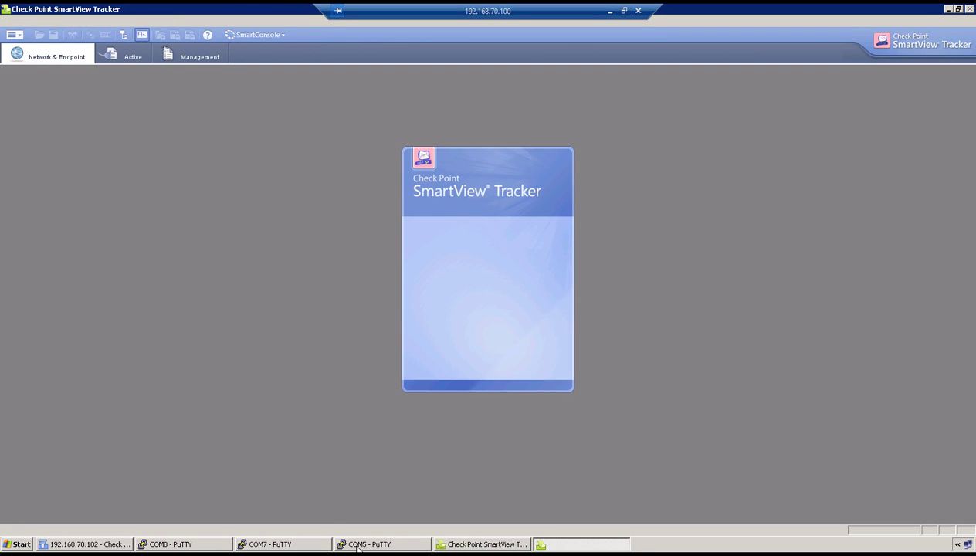
{"action": "left_click", "coordinate": [340, 544]}
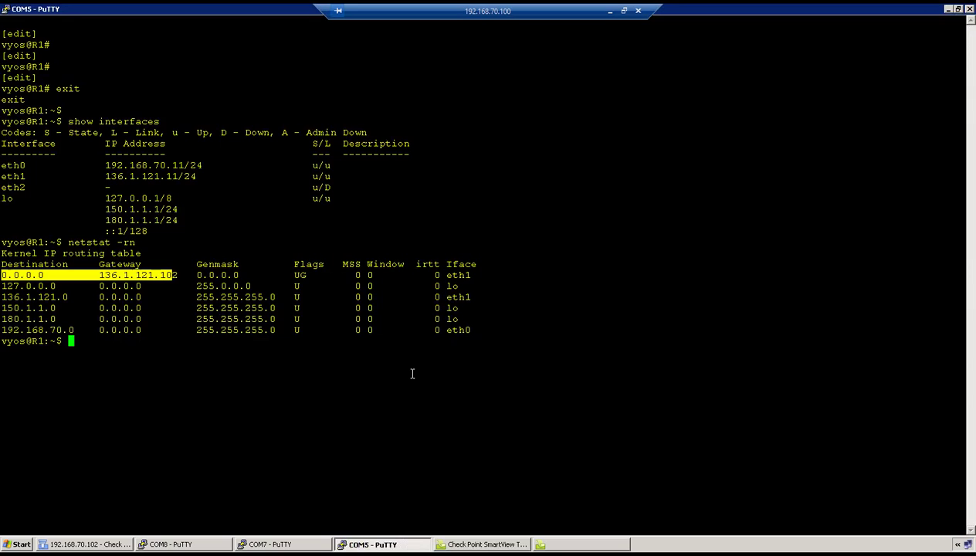
Ping 160.1.1.1 from interface 150.1.1.1 and stop it after 6 of 6 replies.
{"action": "key", "text": "Return"}
{"action": "key", "text": "Return"}
{"action": "type", "text": "ping "}
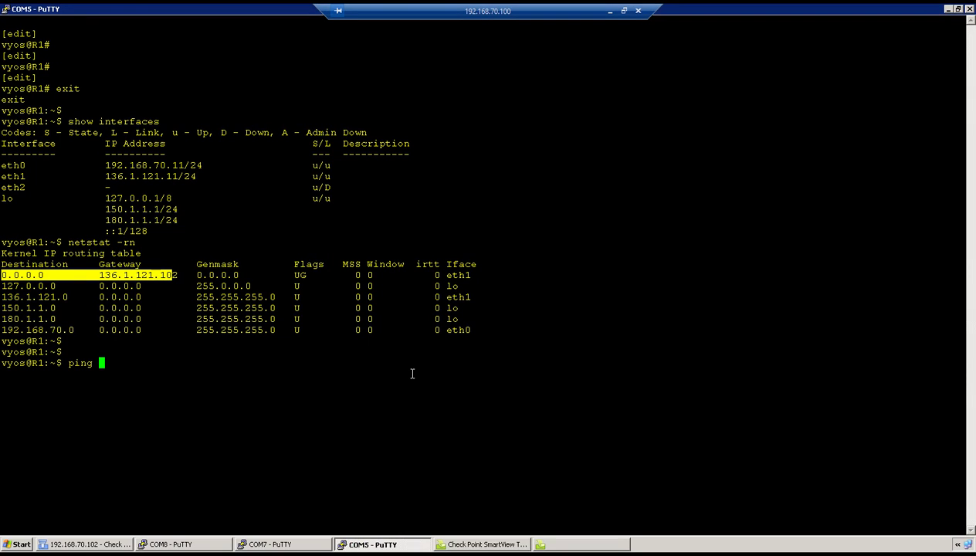
{"action": "type", "text": "160.1.1.1 inter"}
{"action": "key", "text": "Tab"}
{"action": "type", "text": "f"}
{"action": "key", "text": "Tab"}
{"action": "type", "text": "150.1.1.1"}
{"action": "key", "text": "Return"}
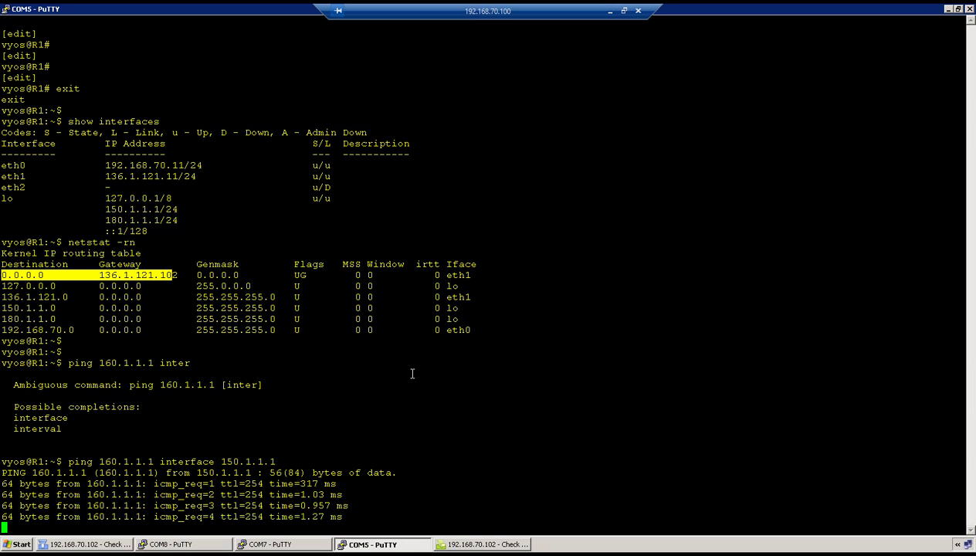
{"action": "key", "text": "ctrl+c"}
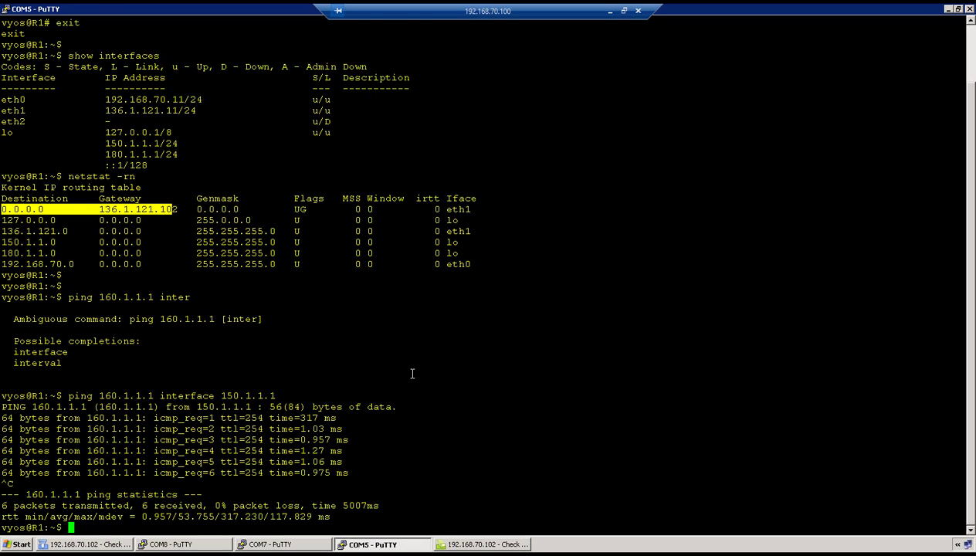
Open the newest Key Install log details and highlight the IKE Main Mode 3DES + MD5 + Group 2 information.
{"action": "left_click", "coordinate": [493, 545]}
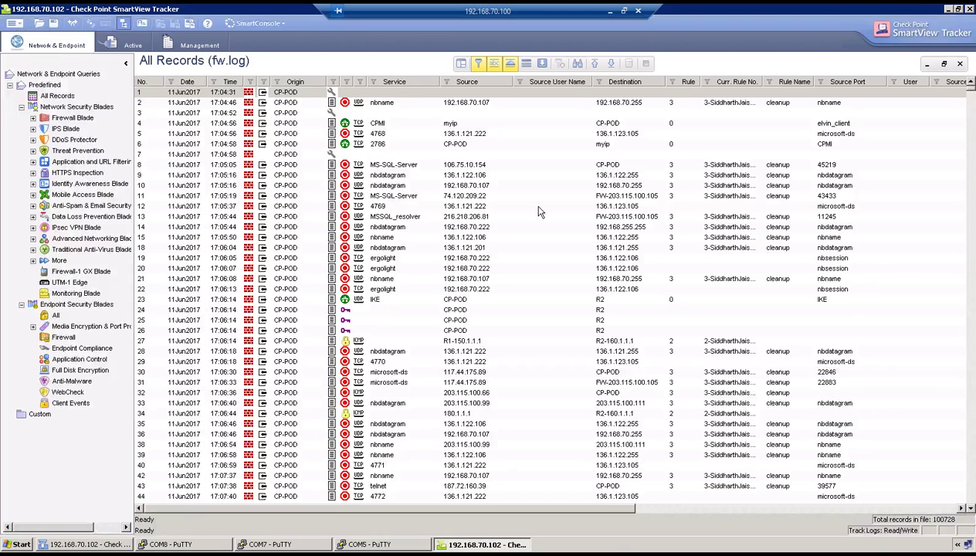
{"action": "left_click", "coordinate": [611, 64]}
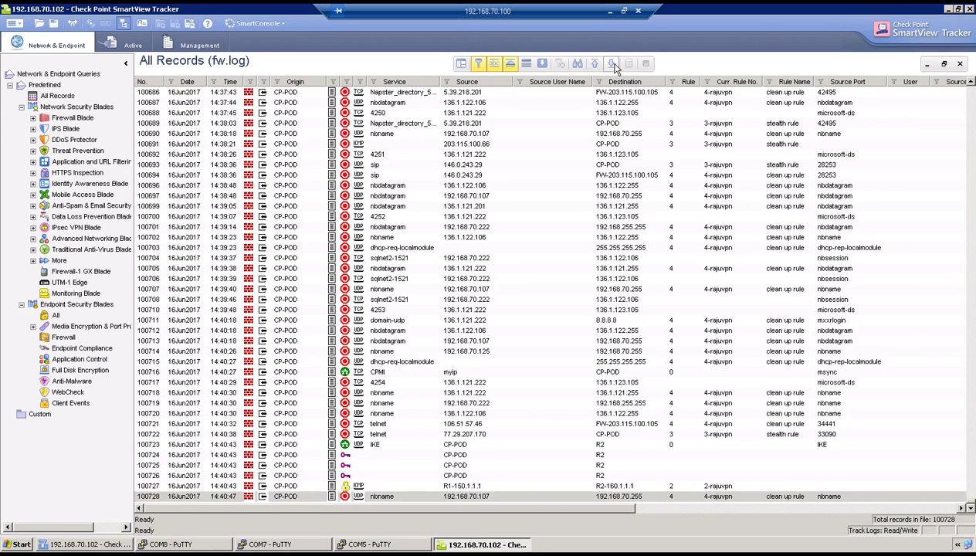
{"action": "left_click", "coordinate": [464, 484]}
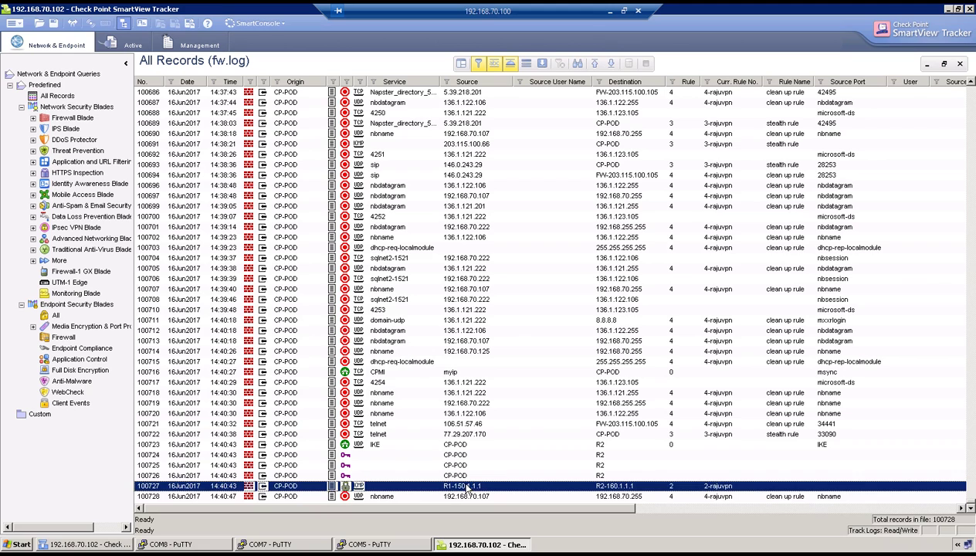
{"action": "double_click", "coordinate": [466, 486]}
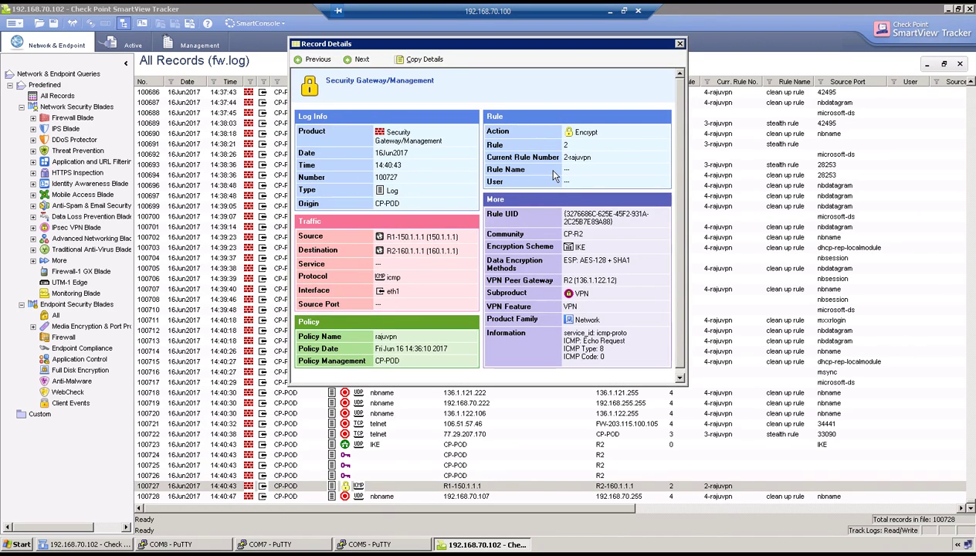
{"action": "double_click", "coordinate": [588, 133]}
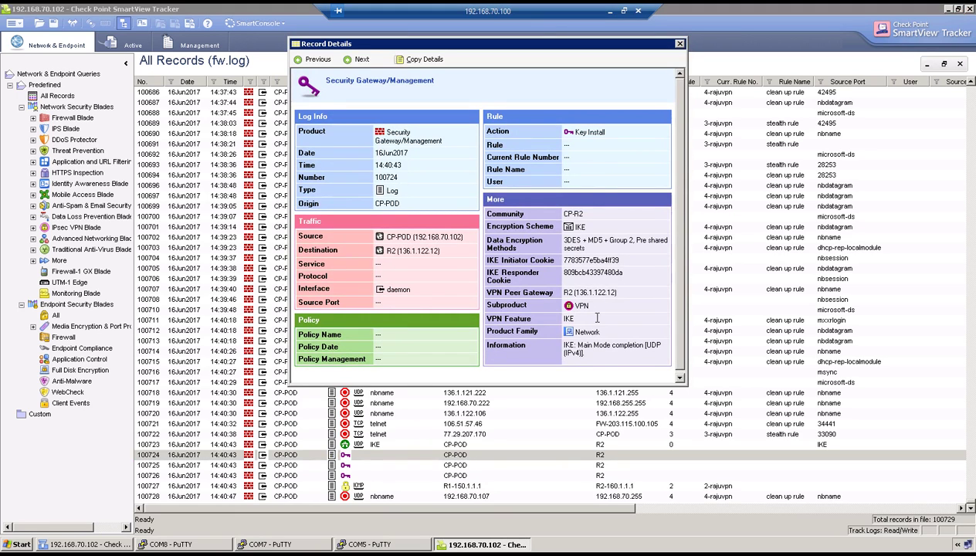
{"action": "mouse_move", "coordinate": [594, 347]}
{"action": "left_mouse_down"}
{"action": "mouse_move", "coordinate": [564, 346]}
{"action": "mouse_move", "coordinate": [584, 352]}
{"action": "left_mouse_up"}
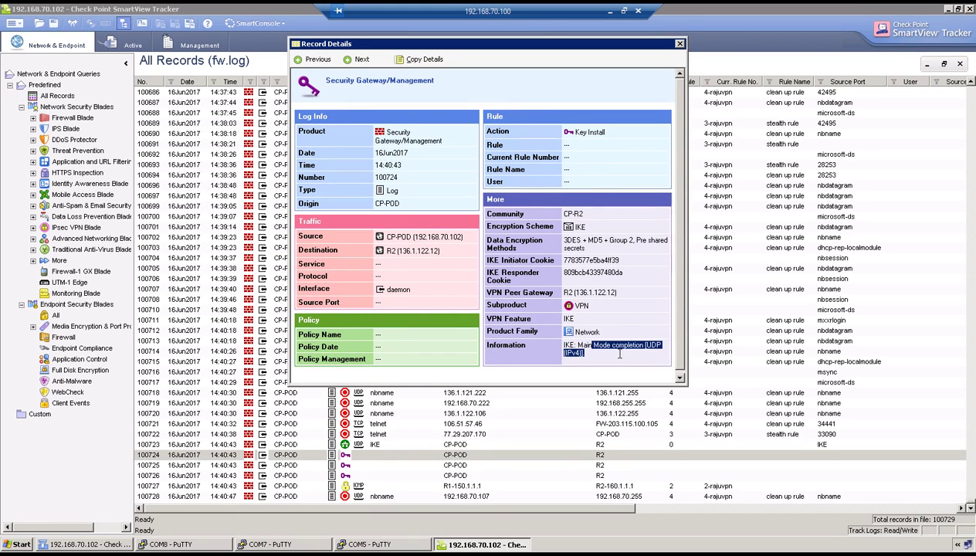
{"action": "left_click", "coordinate": [679, 44]}
Open record 100725's details and scroll through its information.
{"action": "double_click", "coordinate": [364, 465]}
{"action": "scroll", "coordinate": [680, 359], "scroll_direction": "down", "scroll_amount": 1}
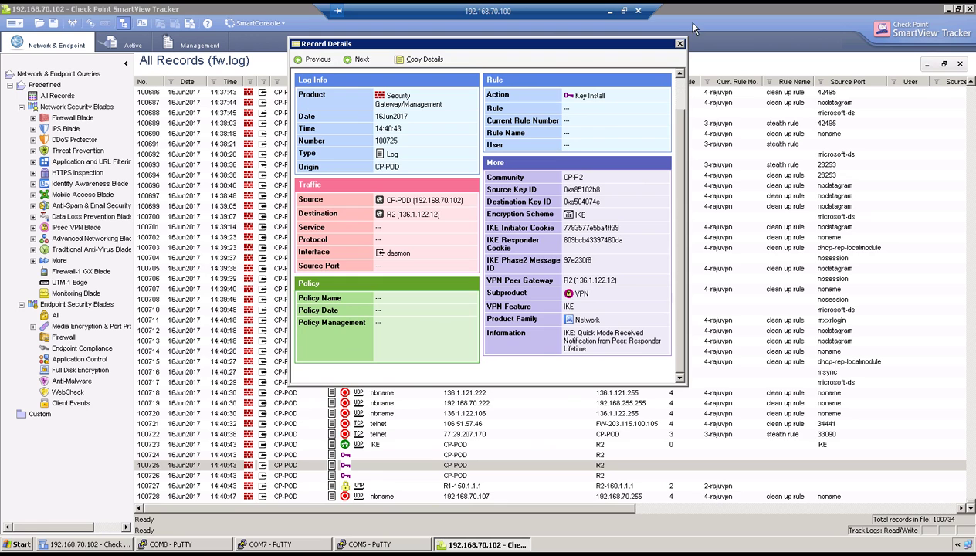
{"action": "left_click", "coordinate": [680, 43]}
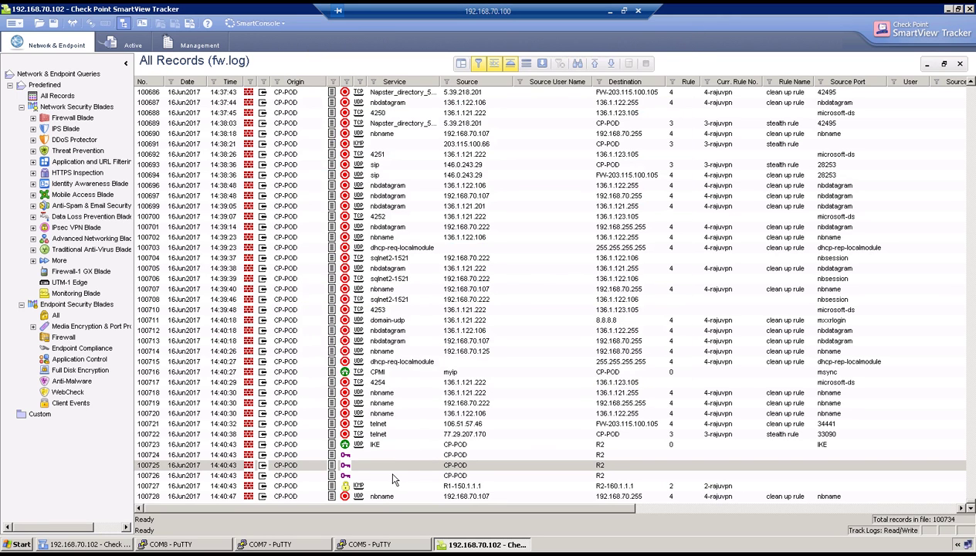
Open record 100726 and highlight its Quick Mode IKE IDs 150.1.1.0 and 160.1.1.0.
{"action": "double_click", "coordinate": [393, 475]}
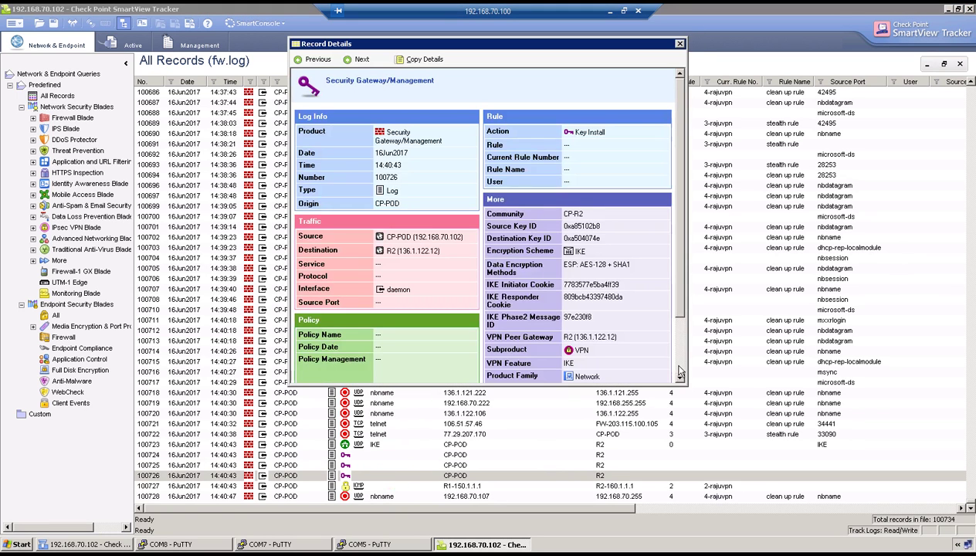
{"action": "left_click", "coordinate": [679, 369]}
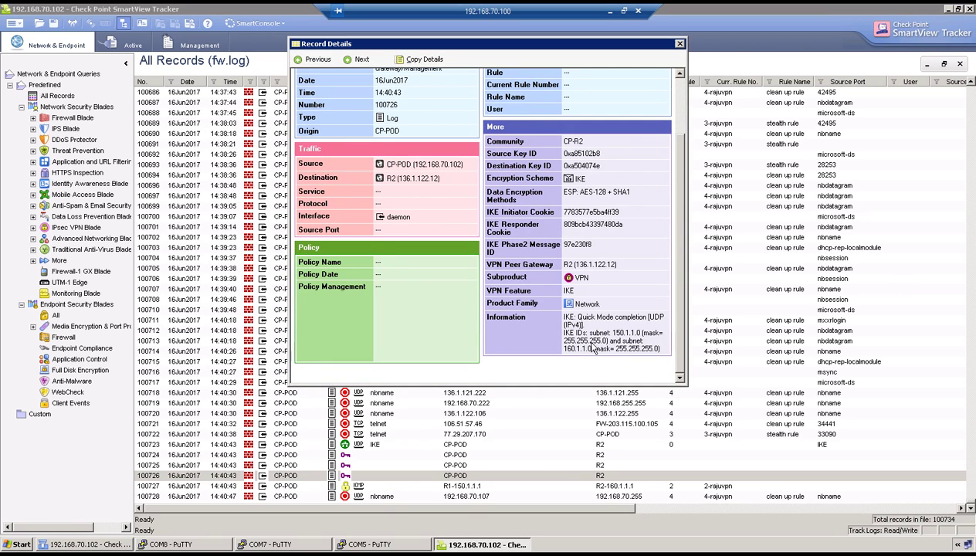
{"action": "left_click_drag", "start_coordinate": [577, 332], "coordinate": [649, 355]}
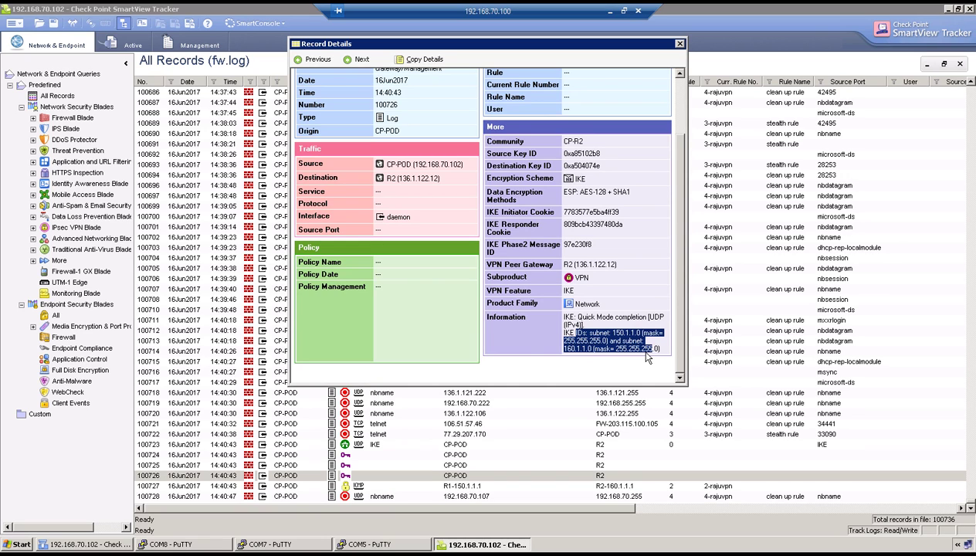
{"action": "left_click", "coordinate": [200, 545]}
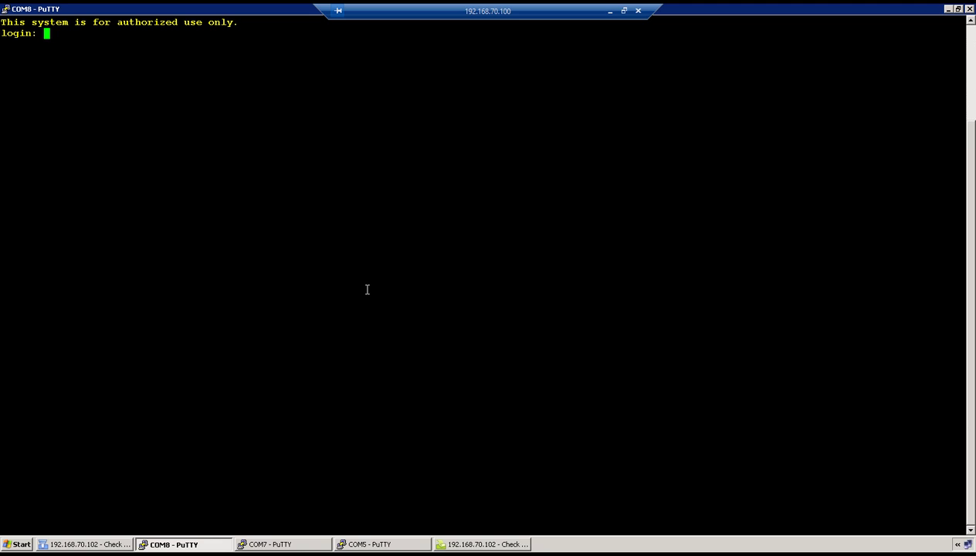
Log in to the gateway's COM8 console as admin.
{"action": "type", "text": "admin"}
{"action": "key", "text": "Return"}
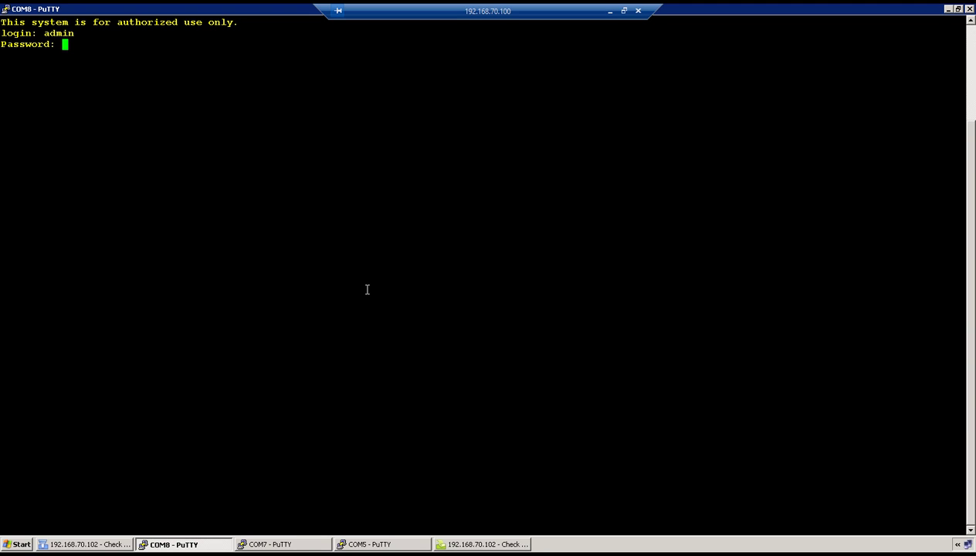
{"action": "key", "text": "Return"}
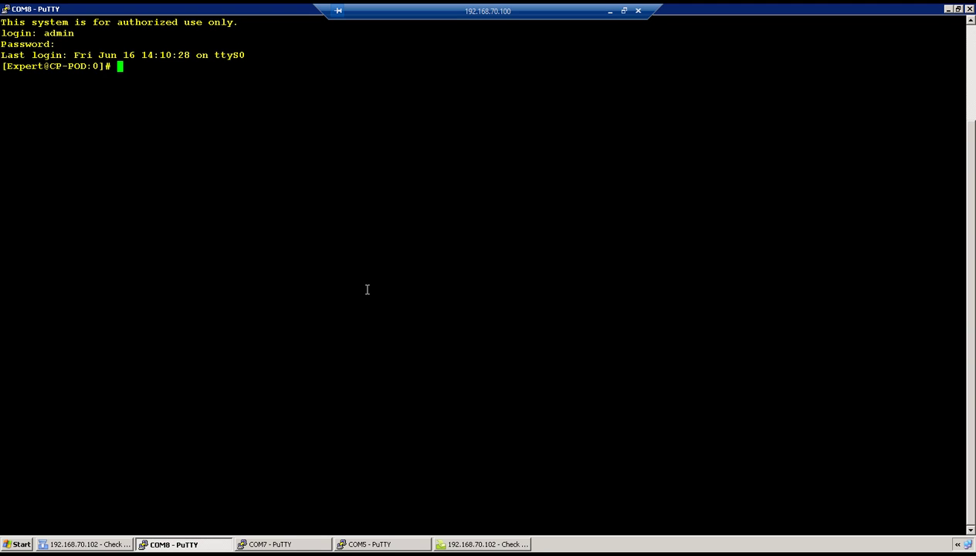
{"action": "key", "text": "Return"}
{"action": "key", "text": "Return"}
{"action": "key", "text": "Return"}
{"action": "key", "text": "Return"}
{"action": "key", "text": "Return"}
Run vpn tu to list IKE SAs for peer 136.1.122.12, then choose option 2 for IPsec SAs.
{"action": "type", "text": "vpn tu"}
{"action": "key", "text": "Return"}
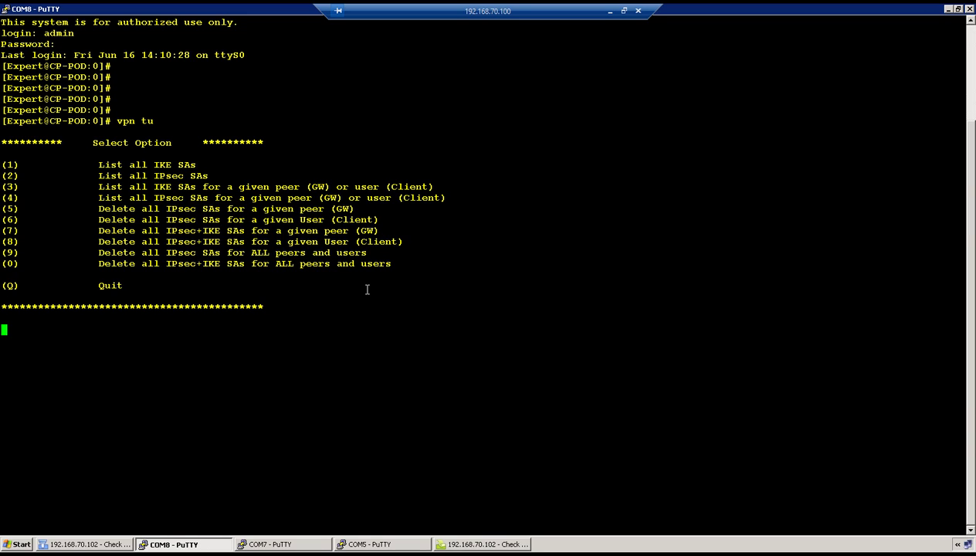
{"action": "type", "text": "1"}
{"action": "key", "text": "Return"}
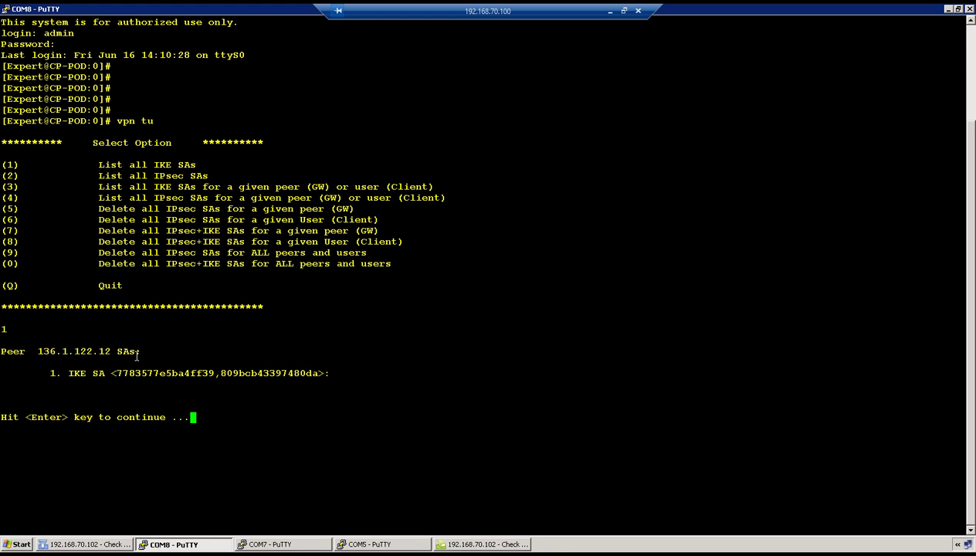
{"action": "key", "text": "Return"}
{"action": "type", "text": "2"}
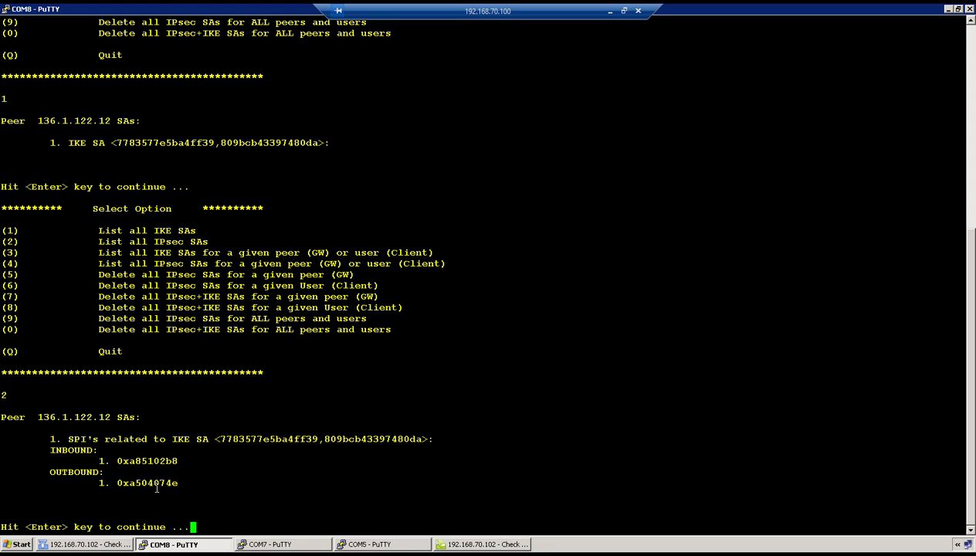
On R2's console, run show crypto isakmp sa to confirm an active ISAKMP SA with 136.1.122.102.
{"action": "left_click", "coordinate": [260, 543]}
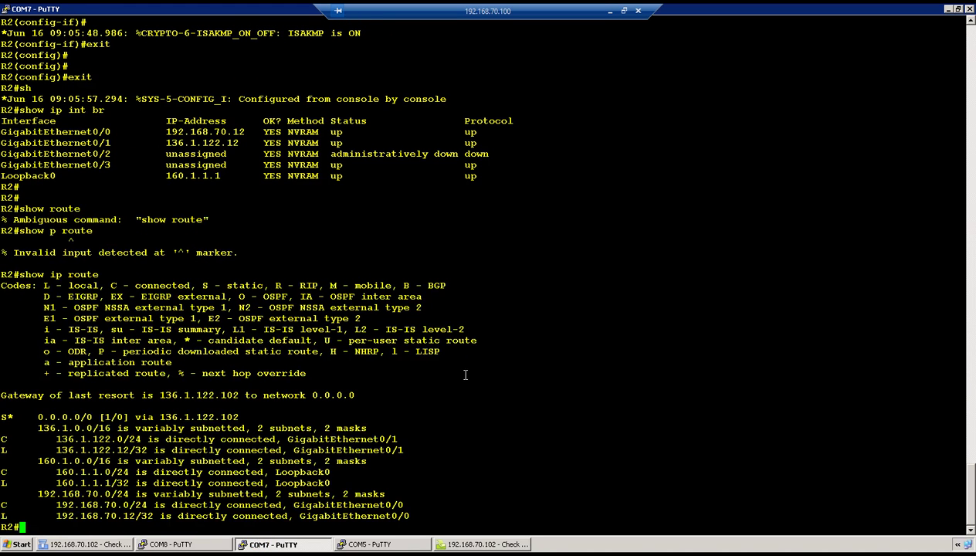
{"action": "key", "text": "Return"}
{"action": "key", "text": "Return"}
{"action": "type", "text": "show cry"}
{"action": "key", "text": "Tab"}
{"action": "type", "text": "is"}
{"action": "key", "text": "Tab"}
{"action": "type", "text": "sa"}
{"action": "key", "text": "Return"}
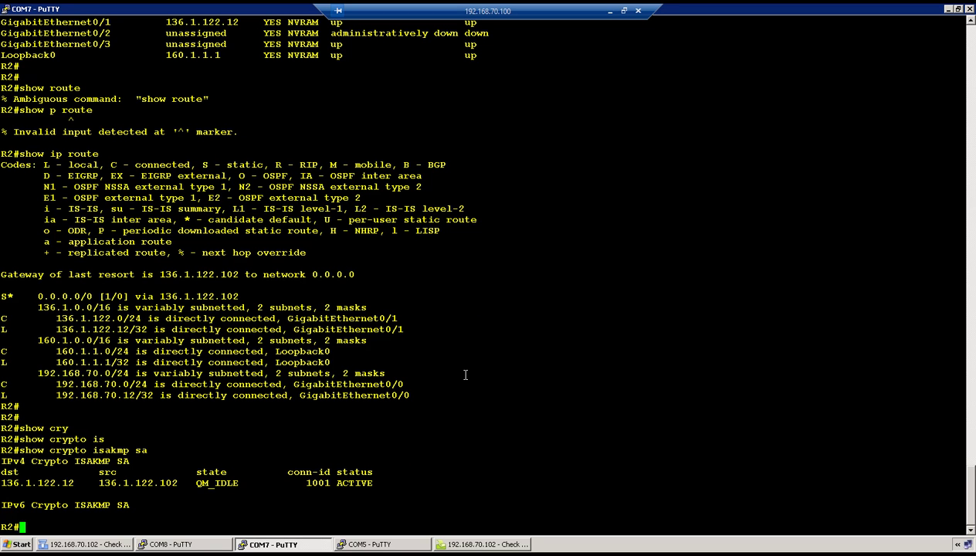
Run show crypto ipsec sa and highlight the 6 packets encrypted and decrypted.
{"action": "key", "text": "Return"}
{"action": "key", "text": "Return"}
{"action": "key", "text": "Return"}
{"action": "type", "text": "show cry"}
{"action": "key", "text": "Tab"}
{"action": "type", "text": "ip"}
{"action": "key", "text": "Tab"}
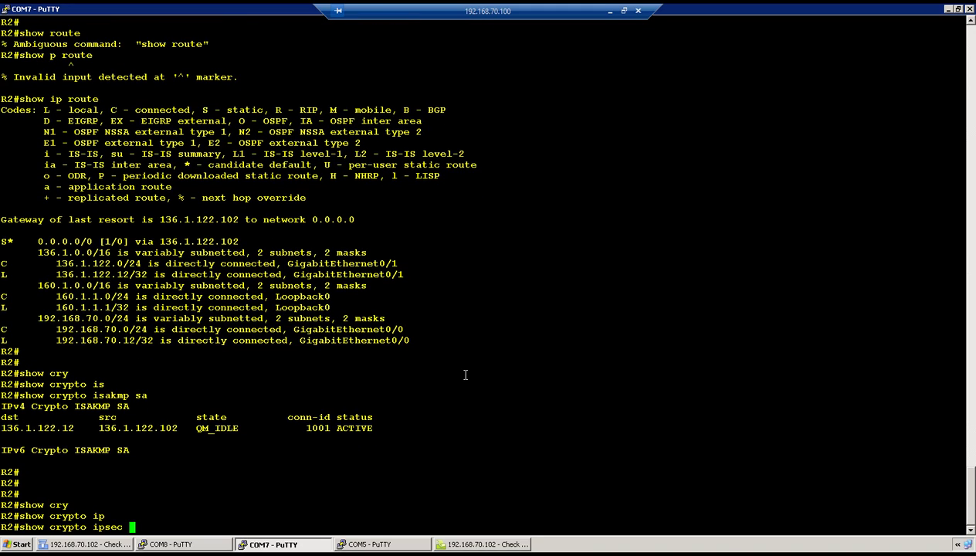
{"action": "type", "text": "sa"}
{"action": "key", "text": "Return"}
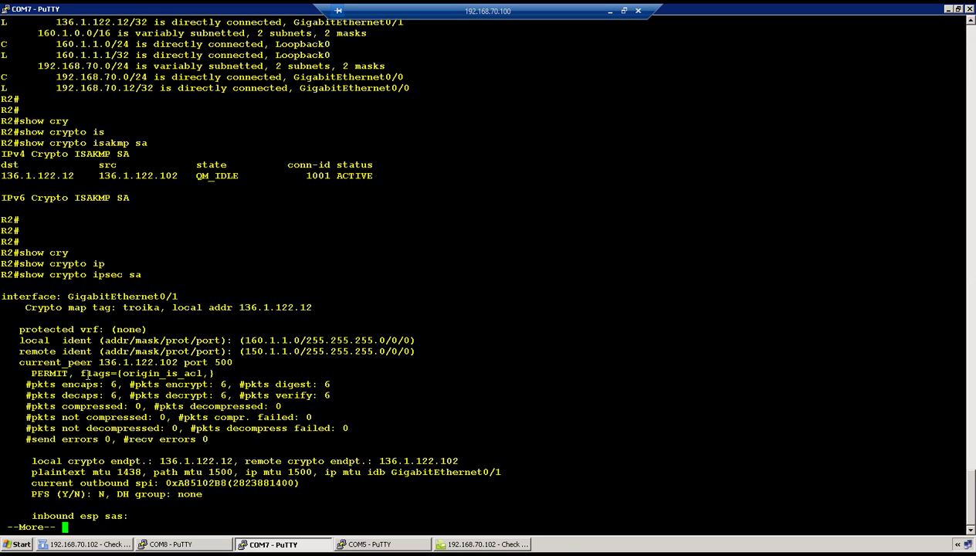
{"action": "left_click_drag", "start_coordinate": [92, 384], "coordinate": [213, 383]}
{"action": "left_click_drag", "start_coordinate": [101, 402], "coordinate": [179, 394]}
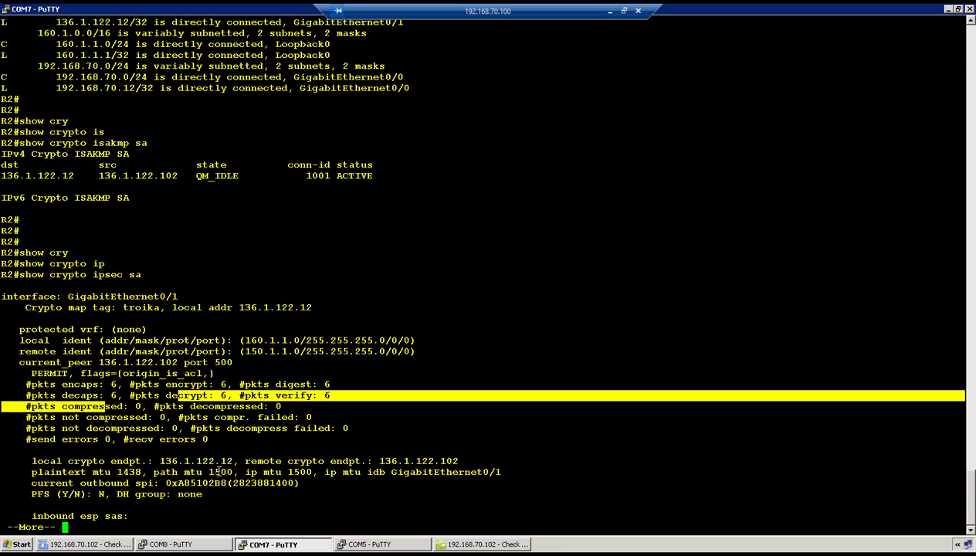
Page through the IPsec SA output and highlight R2's inbound SPI 0xA504074E.
{"action": "key", "text": "Return"}
{"action": "key", "text": "Return"}
{"action": "key", "text": "Return"}
{"action": "key", "text": "Return"}
{"action": "key", "text": "Return"}
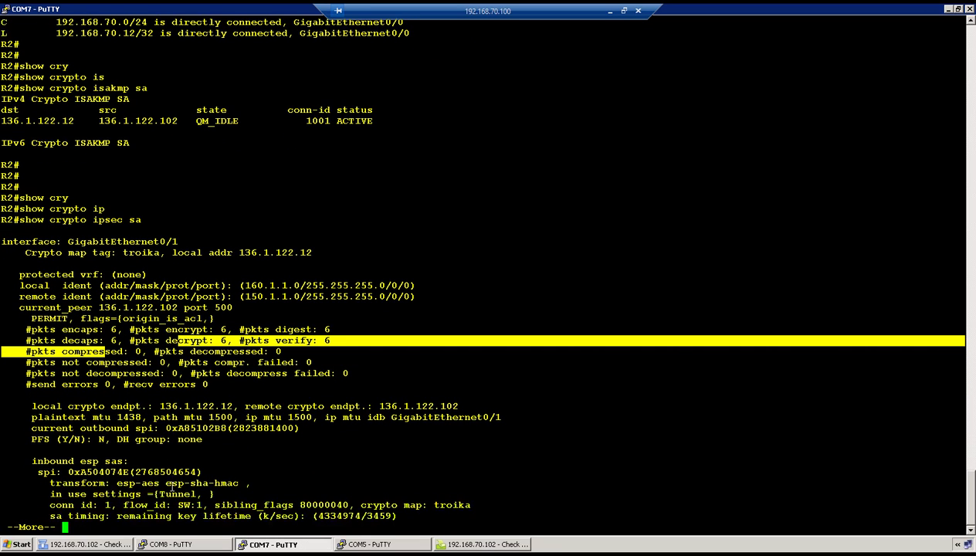
{"action": "key", "text": "Return"}
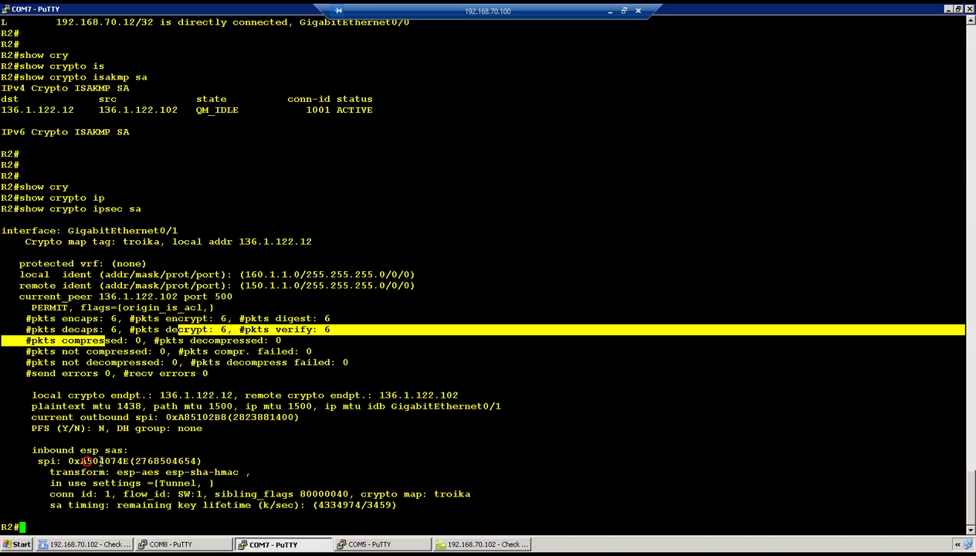
{"action": "left_click_drag", "start_coordinate": [86, 461], "coordinate": [130, 461]}
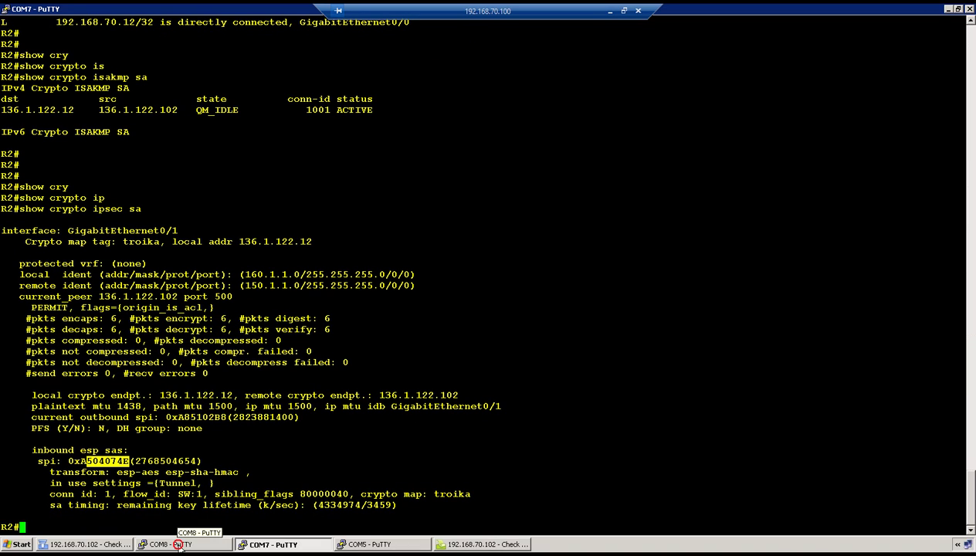
Compare gateway and R2 SPIs, confirming 0xa85102b8 and 0xa504074e match in reverse.
{"action": "left_click", "coordinate": [180, 544]}
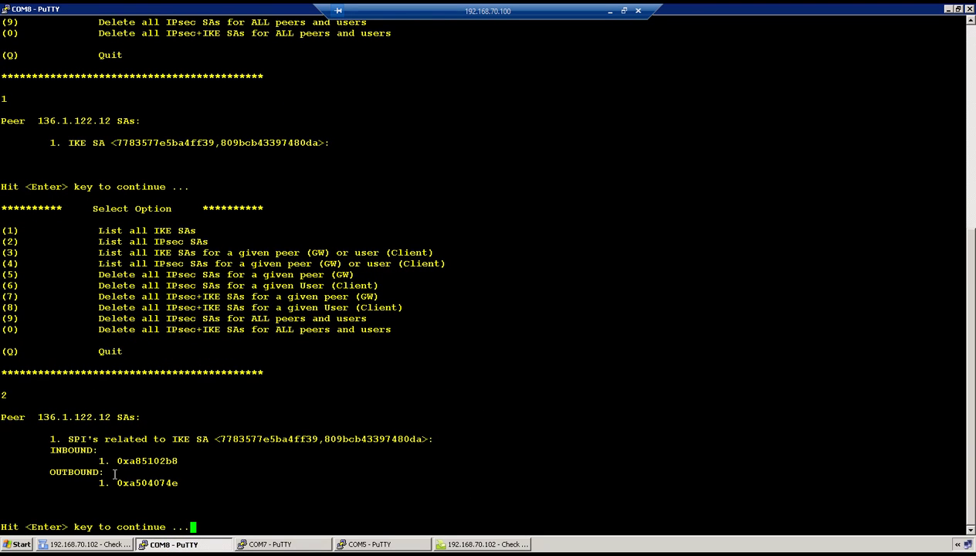
{"action": "left_click_drag", "start_coordinate": [136, 482], "coordinate": [178, 461]}
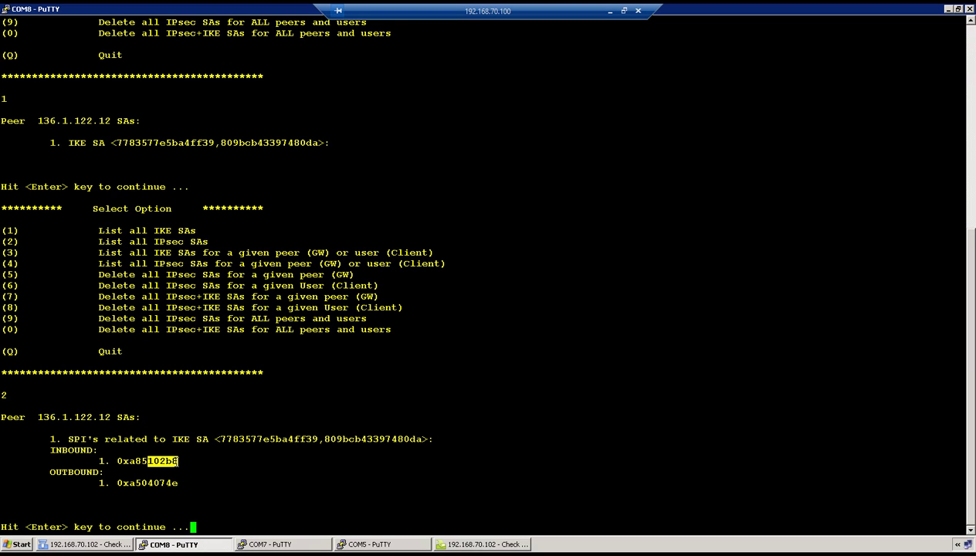
{"action": "left_click", "coordinate": [270, 545]}
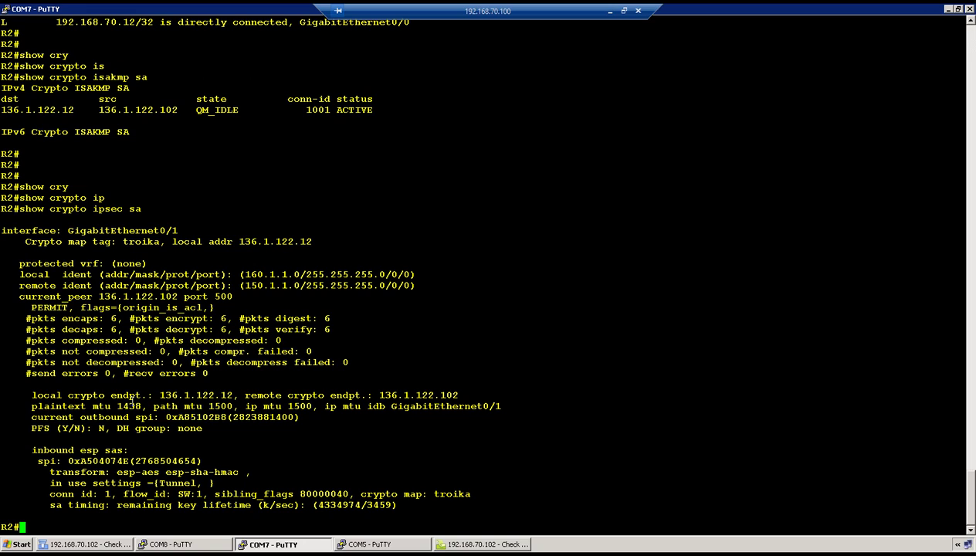
{"action": "left_click_drag", "start_coordinate": [191, 417], "coordinate": [226, 416]}
{"action": "left_click", "coordinate": [167, 545]}
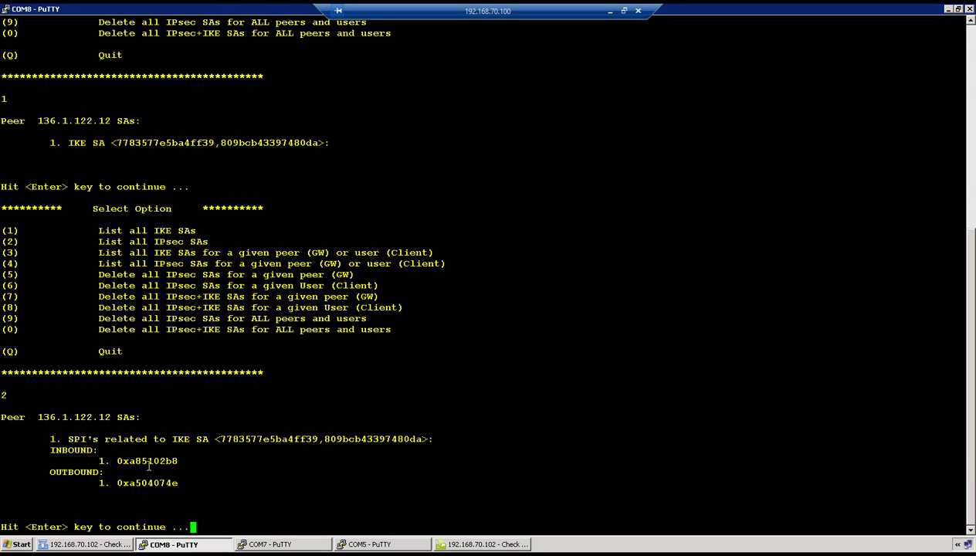
{"action": "left_click_drag", "start_coordinate": [147, 461], "coordinate": [255, 455]}
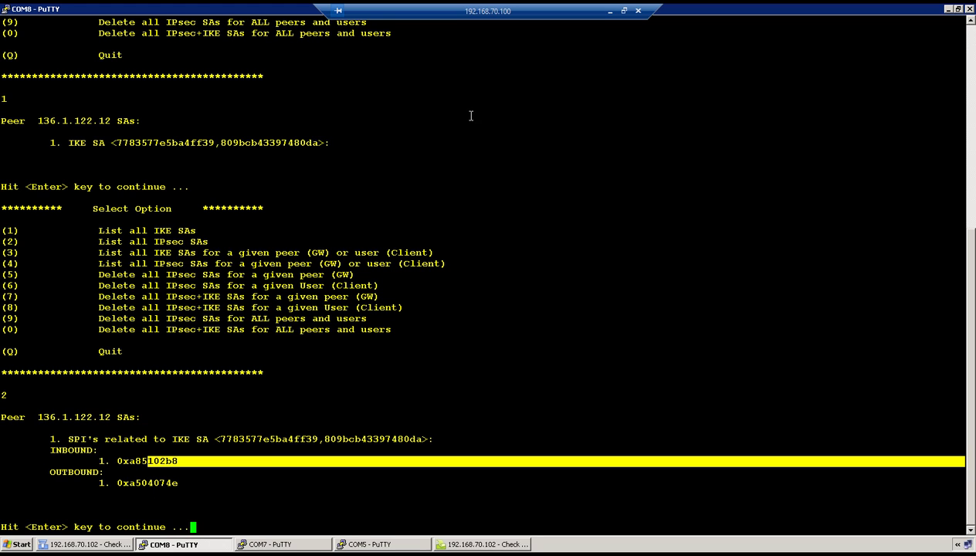
{"action": "left_click", "coordinate": [609, 11]}
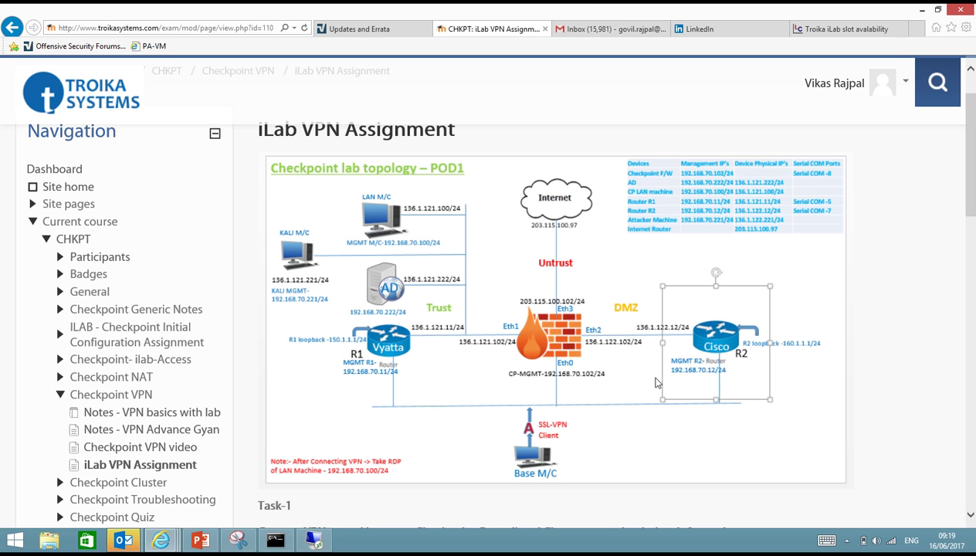